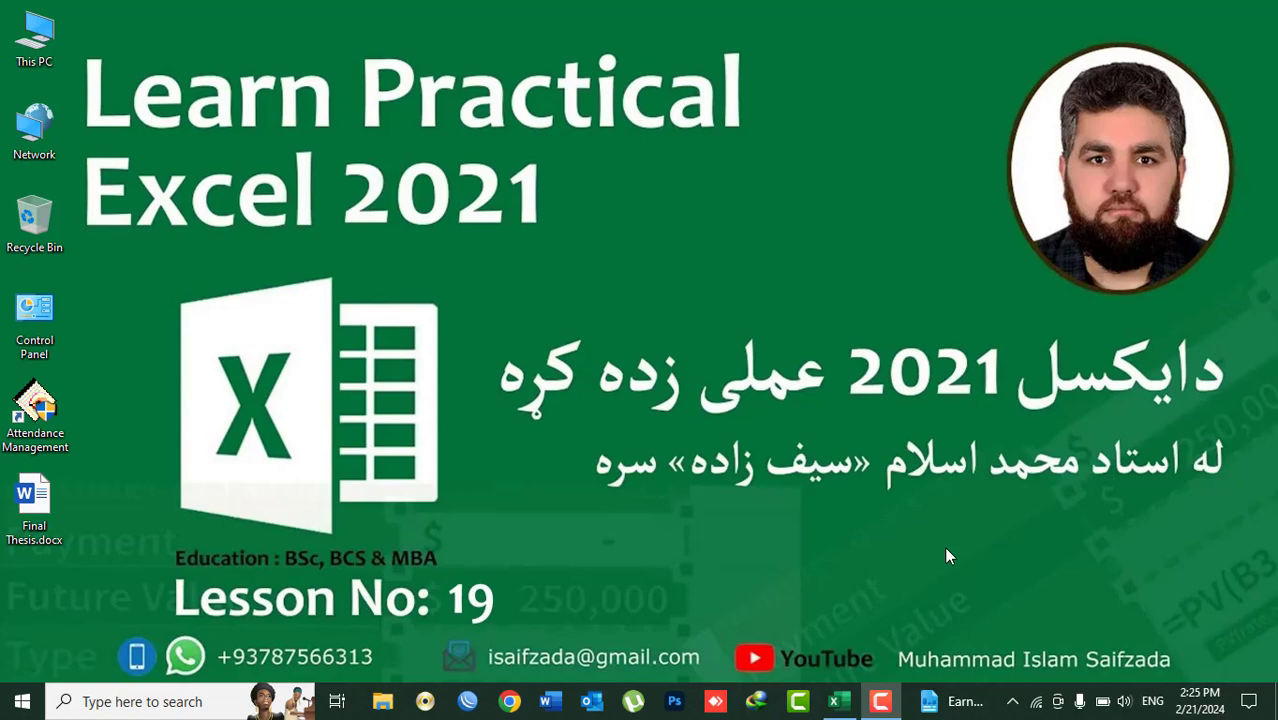
Step: Launch Excel from the taskbar to get a blank Book1 workbook
{"action": "left_click", "coordinate": [838, 701]}
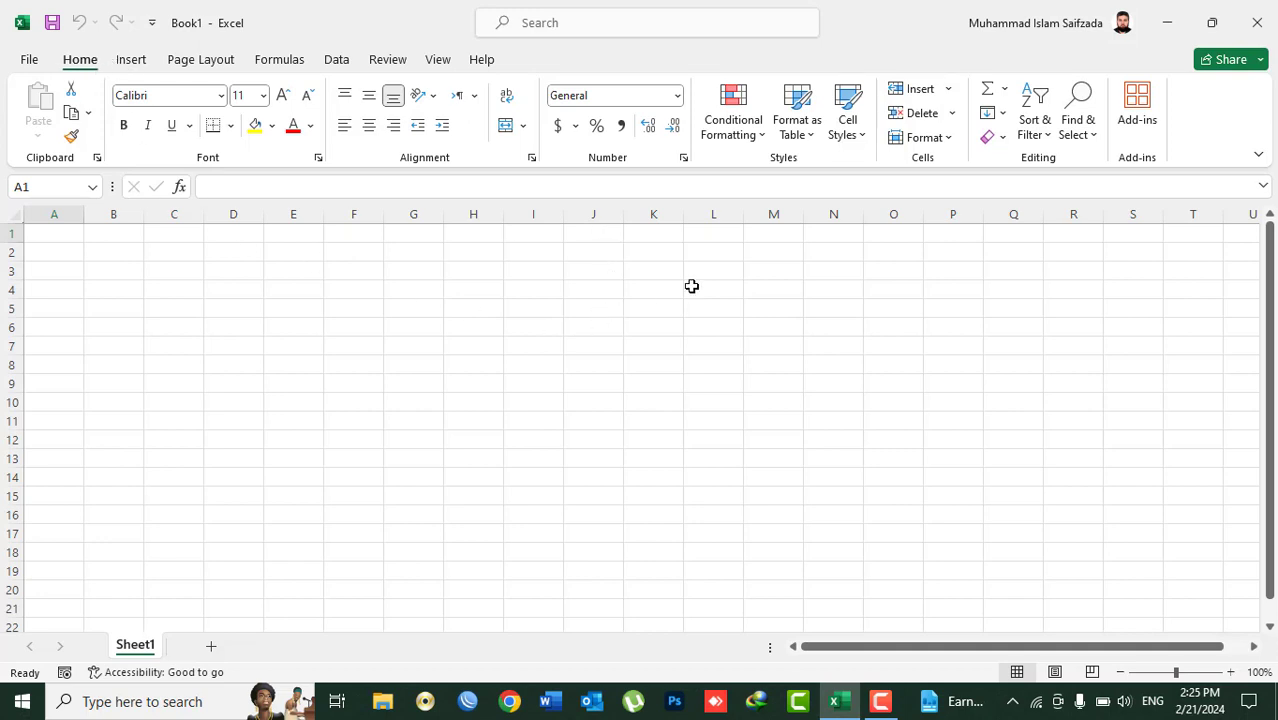
{"action": "left_click", "coordinate": [922, 140]}
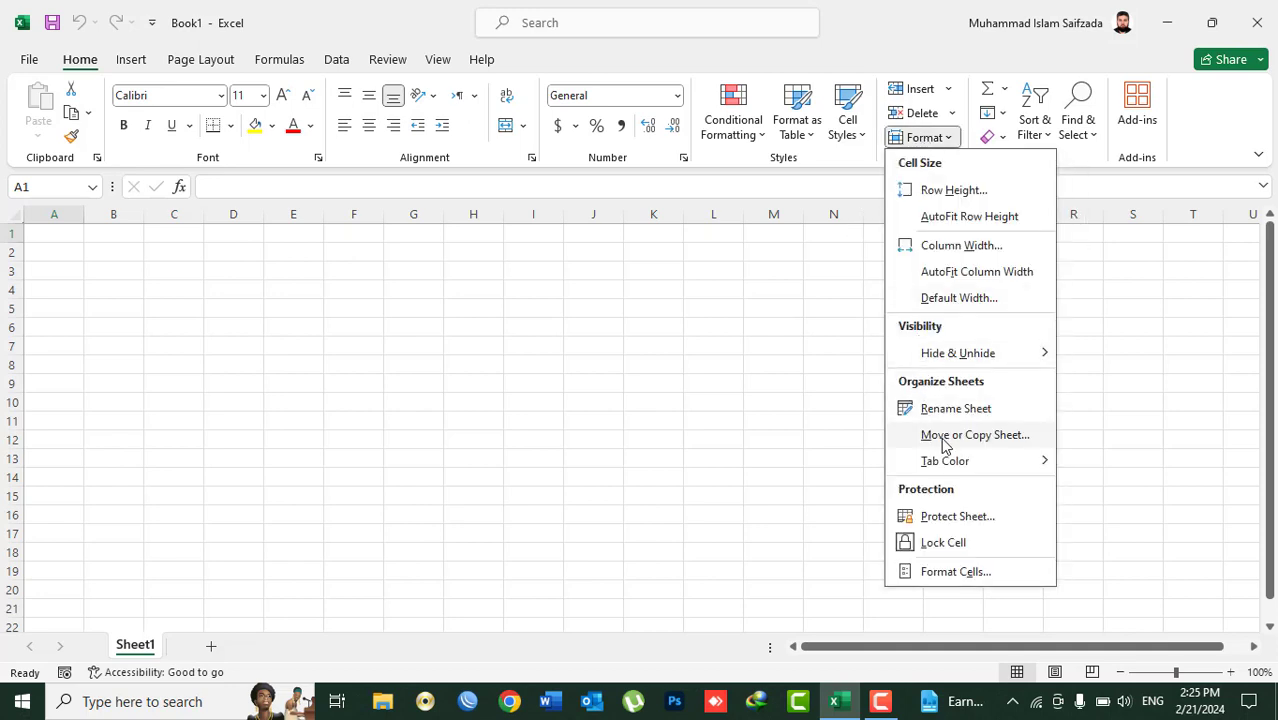
{"action": "mouse_move", "coordinate": [942, 462]}
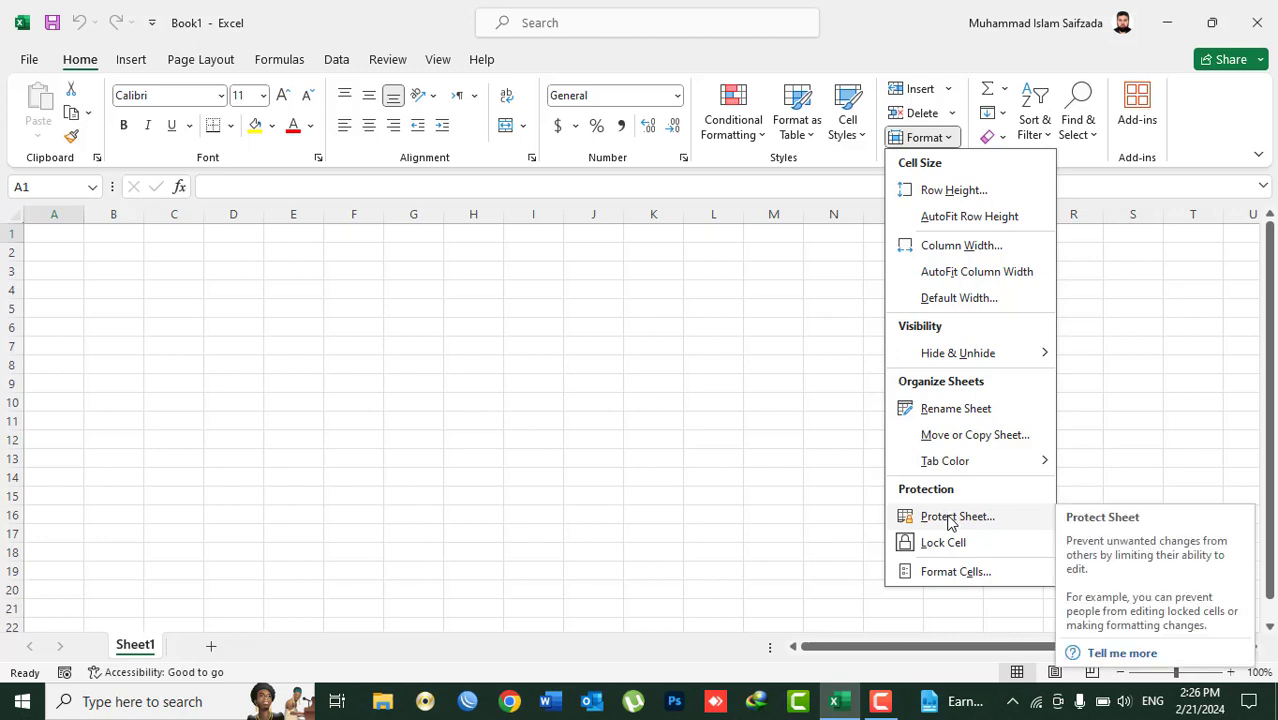
{"action": "left_click", "coordinate": [602, 431]}
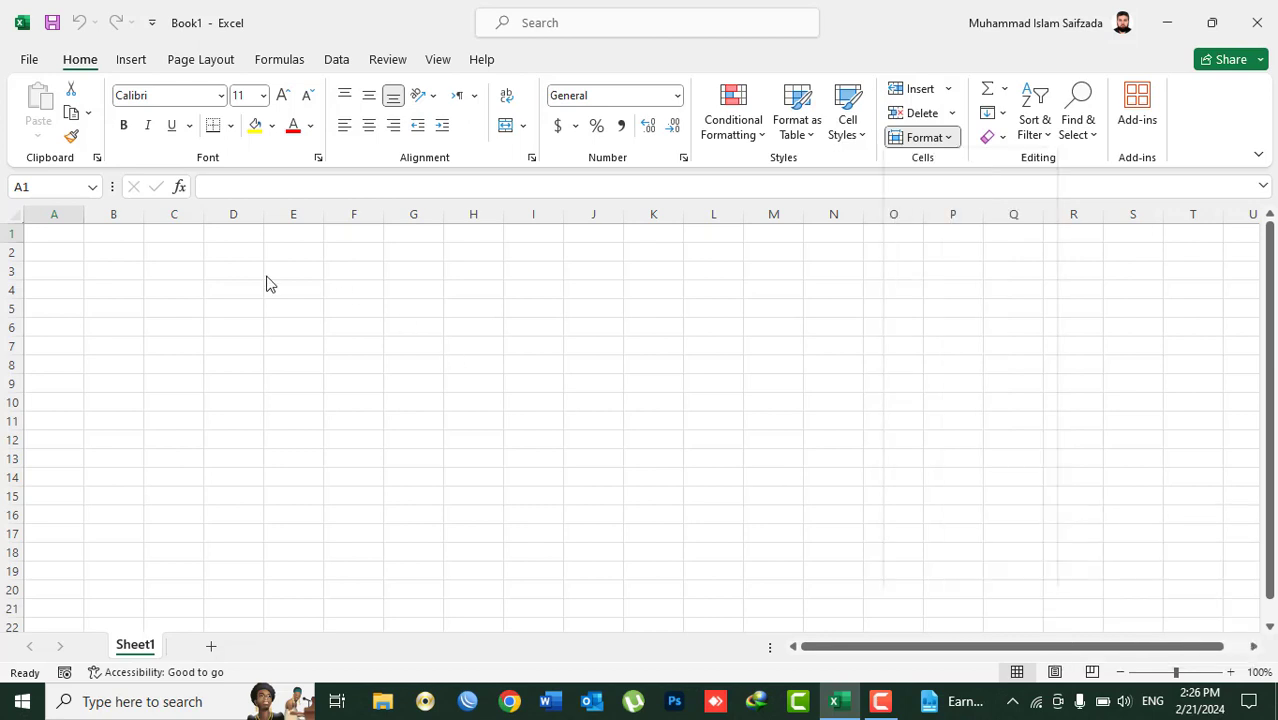
Step: Enter headers EmpName, Post and Salary in A1:C1 and widen columns A and B
{"action": "left_click", "coordinate": [66, 233]}
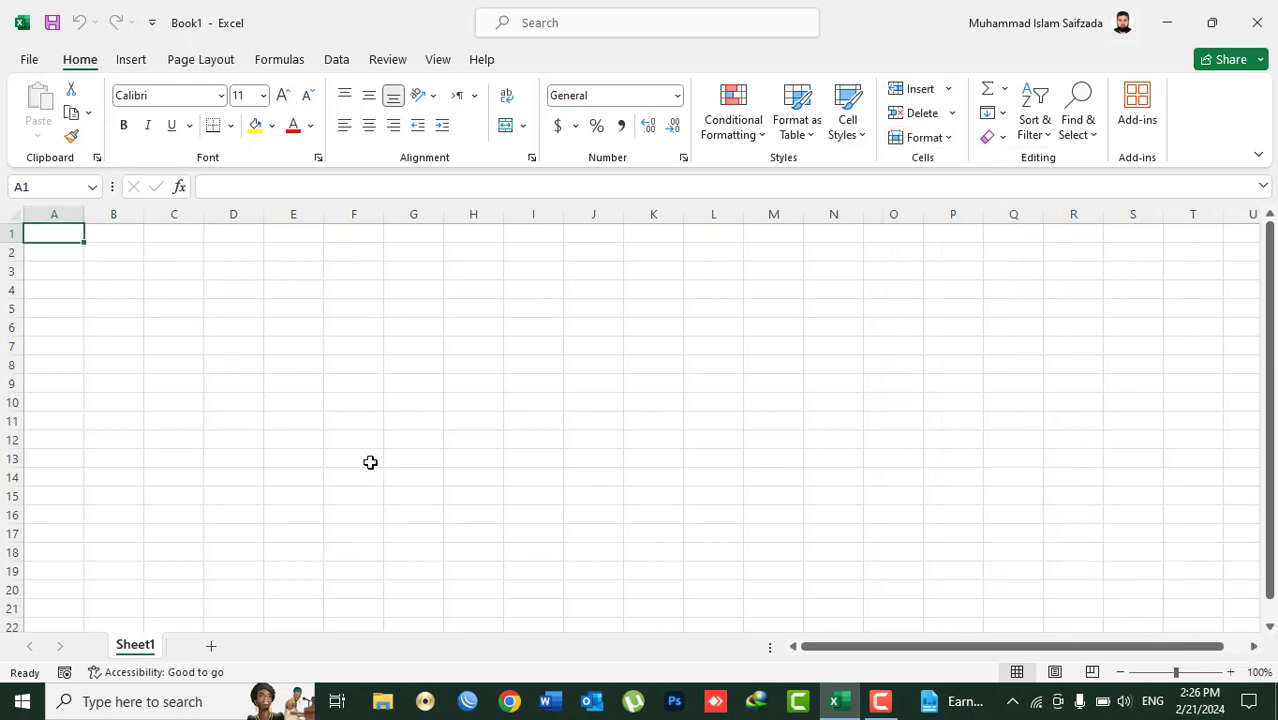
{"action": "type", "text": "Emo"}
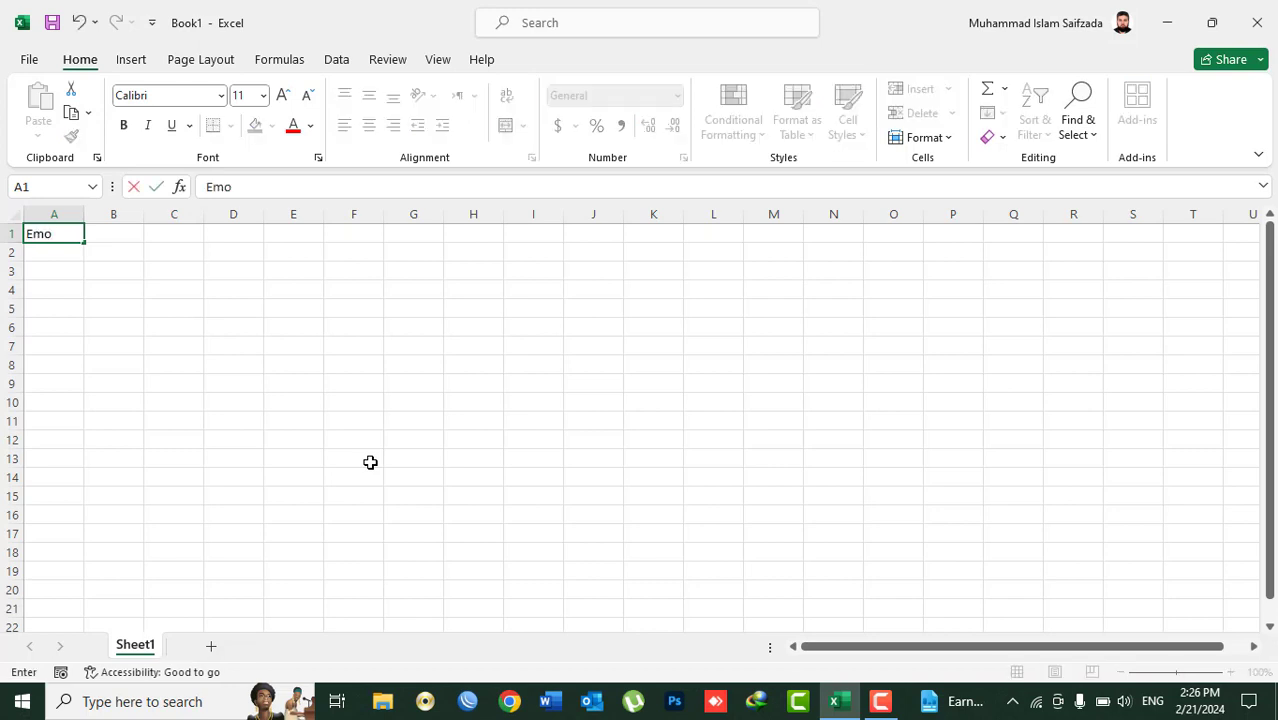
{"action": "key", "text": "BackSpace"}
{"action": "type", "text": "pName"}
{"action": "key", "text": "Tab"}
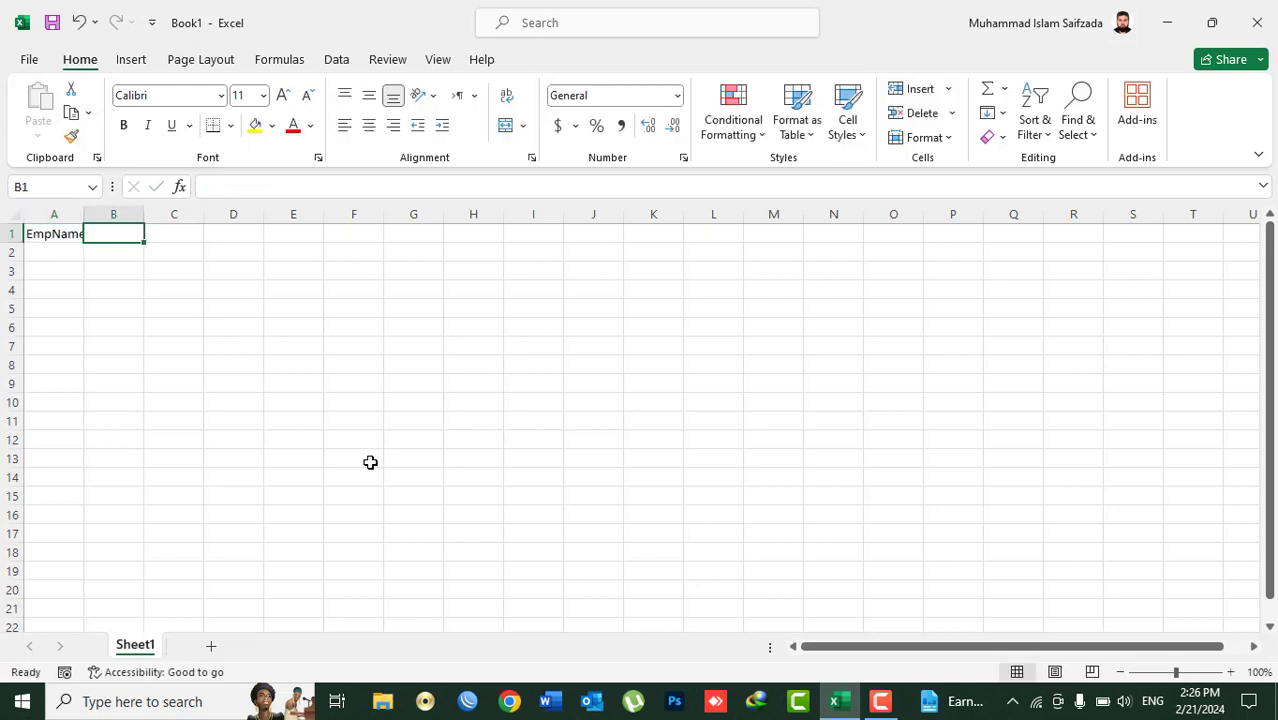
{"action": "type", "text": "Post"}
{"action": "key", "text": "Tab"}
{"action": "type", "text": "Sa"}
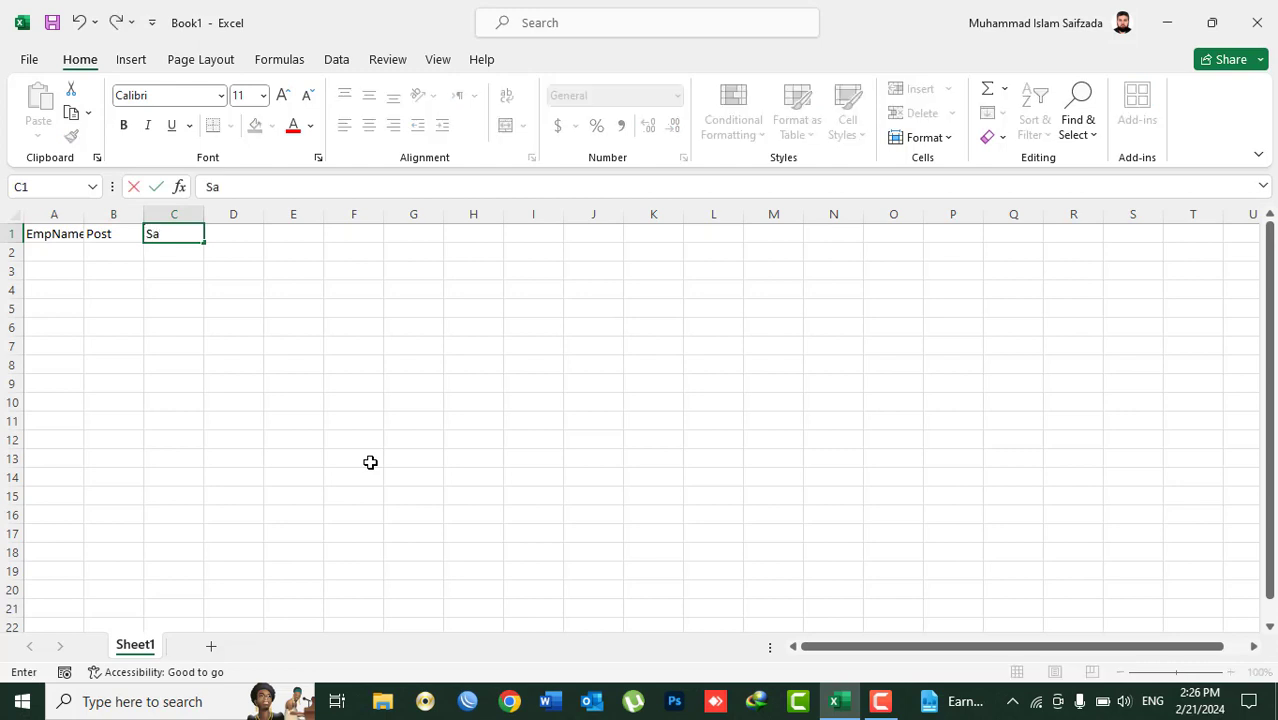
{"action": "type", "text": "lary"}
{"action": "left_click", "coordinate": [89, 214]}
{"action": "mouse_move", "coordinate": [86, 214]}
{"action": "left_mouse_down"}
{"action": "mouse_move", "coordinate": [209, 229]}
{"action": "mouse_move", "coordinate": [298, 214]}
{"action": "left_mouse_up"}
Step: Enter the first employee code HIK-IT-01 in A2
{"action": "left_click", "coordinate": [93, 251]}
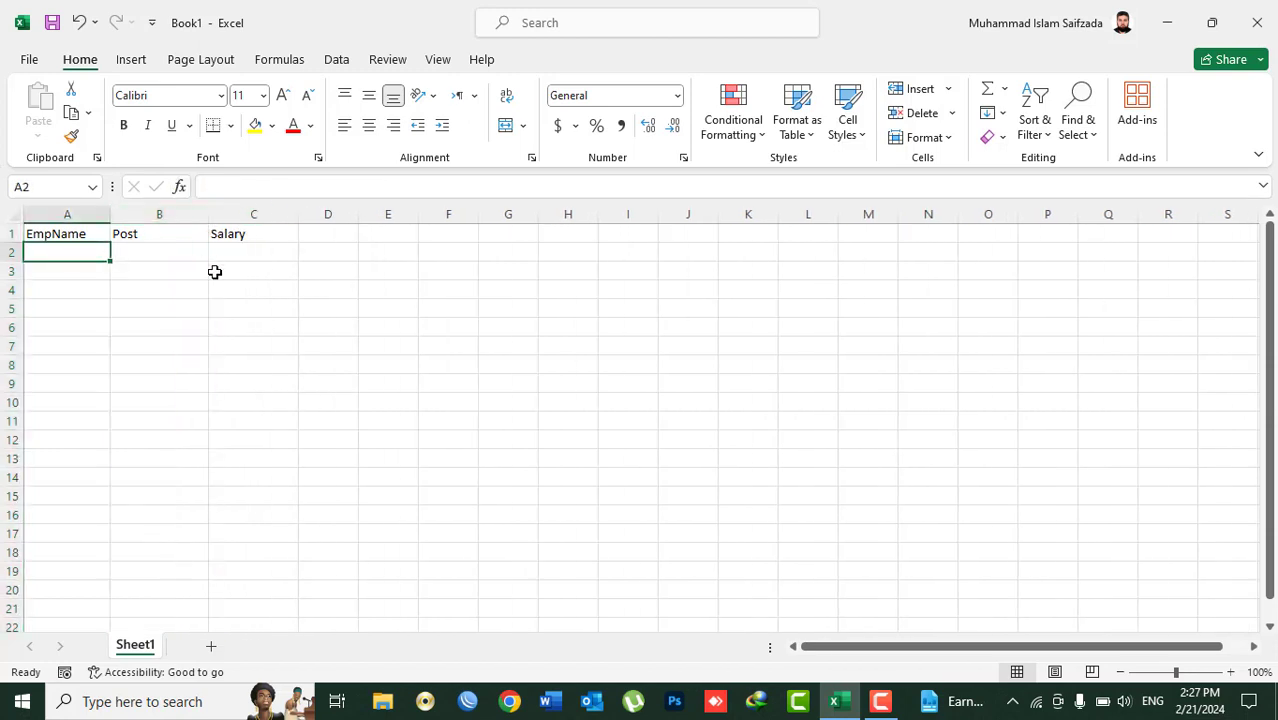
{"action": "type", "text": "HI"}
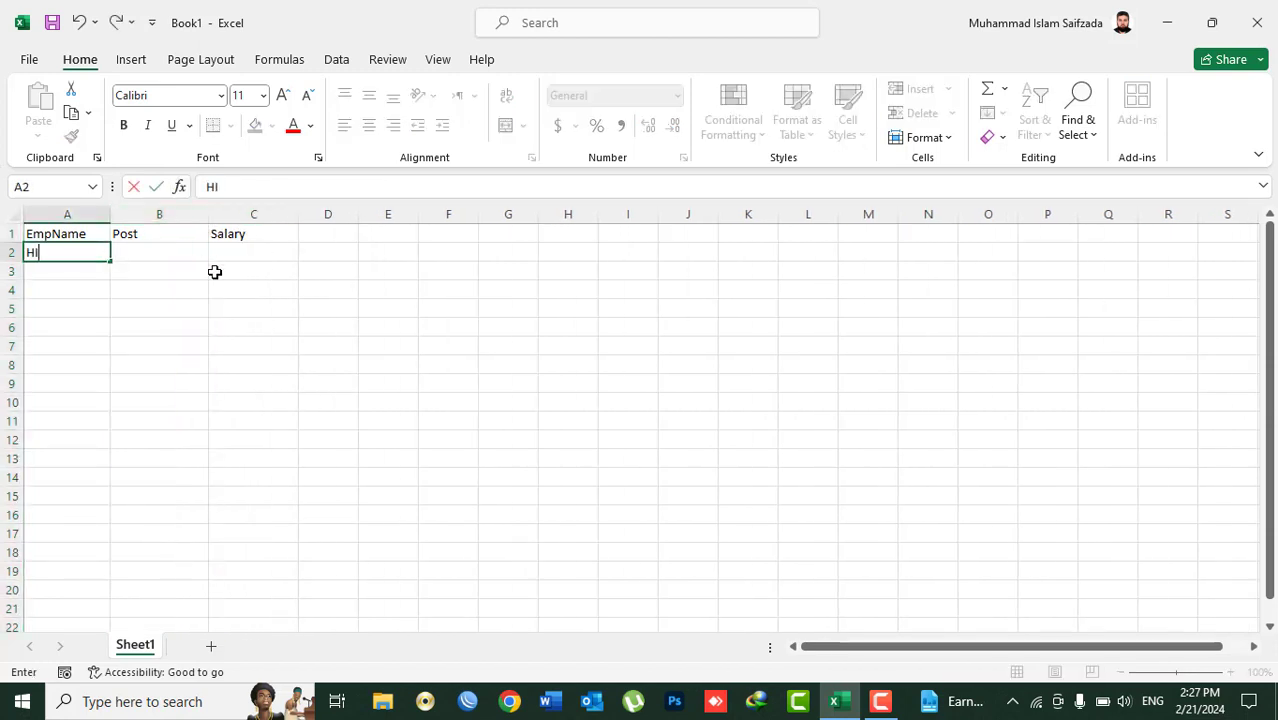
{"action": "type", "text": "K-"}
{"action": "type", "text": "WI"}
{"action": "key", "text": "BackSpace"}
{"action": "key", "text": "BackSpace"}
{"action": "type", "text": "I"}
{"action": "type", "text": "T-0"}
{"action": "type", "text": "1"}
{"action": "key", "text": "Return"}
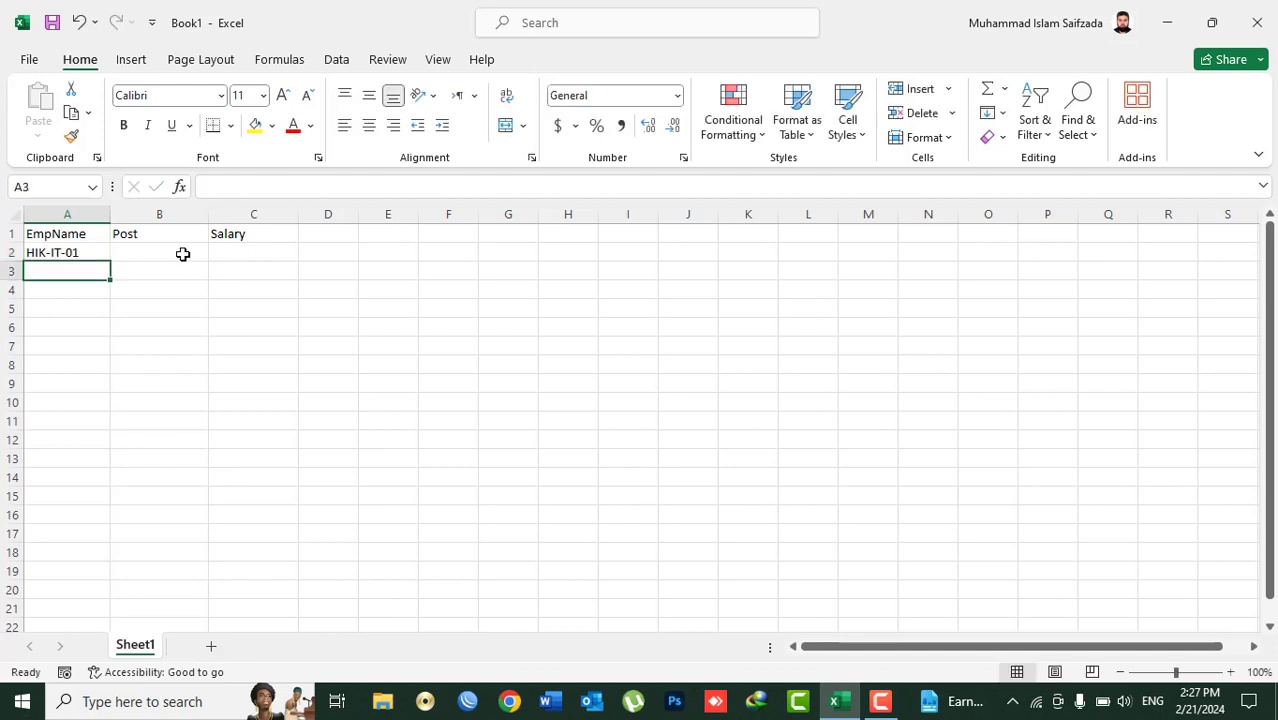
Step: Fill codes HIK-IT-02 to HIK-IT-10 down to A11 and enter IT Officer in B2:B5
{"action": "left_click", "coordinate": [88, 250]}
{"action": "left_click_drag", "start_coordinate": [110, 260], "coordinate": [108, 411]}
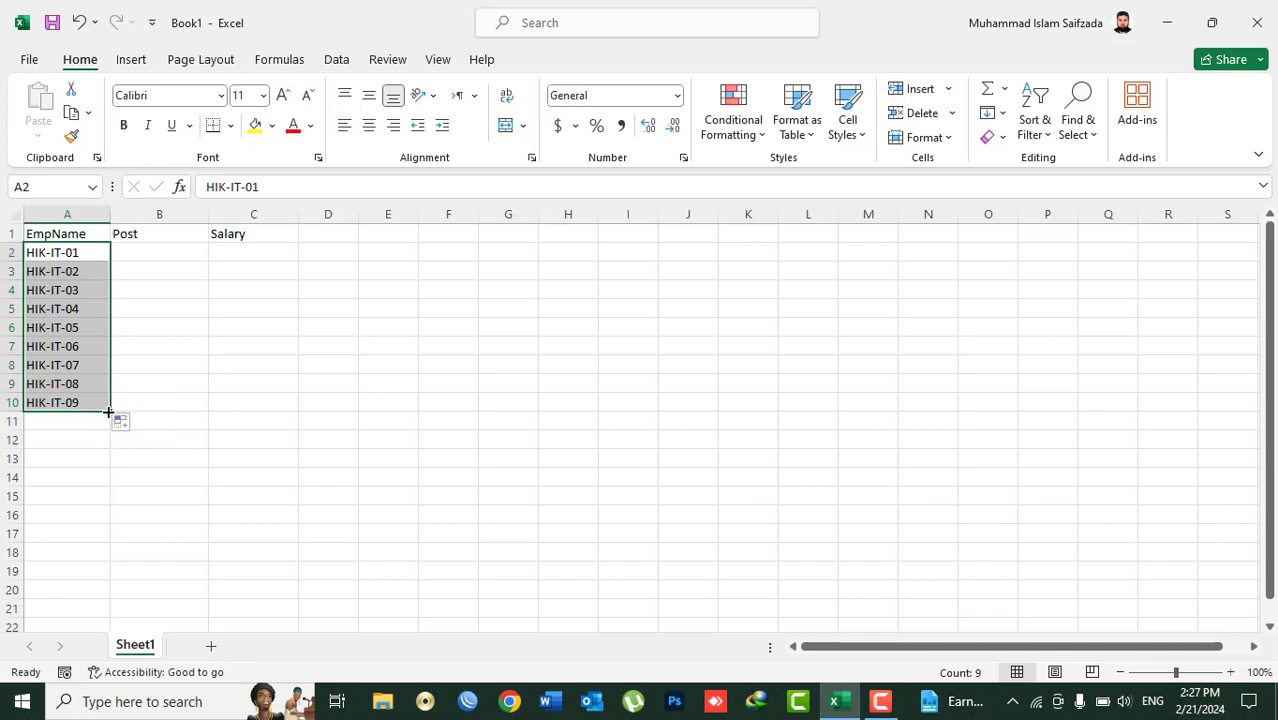
{"action": "left_click_drag", "start_coordinate": [110, 412], "coordinate": [110, 428]}
{"action": "left_click_drag", "start_coordinate": [156, 257], "coordinate": [139, 308]}
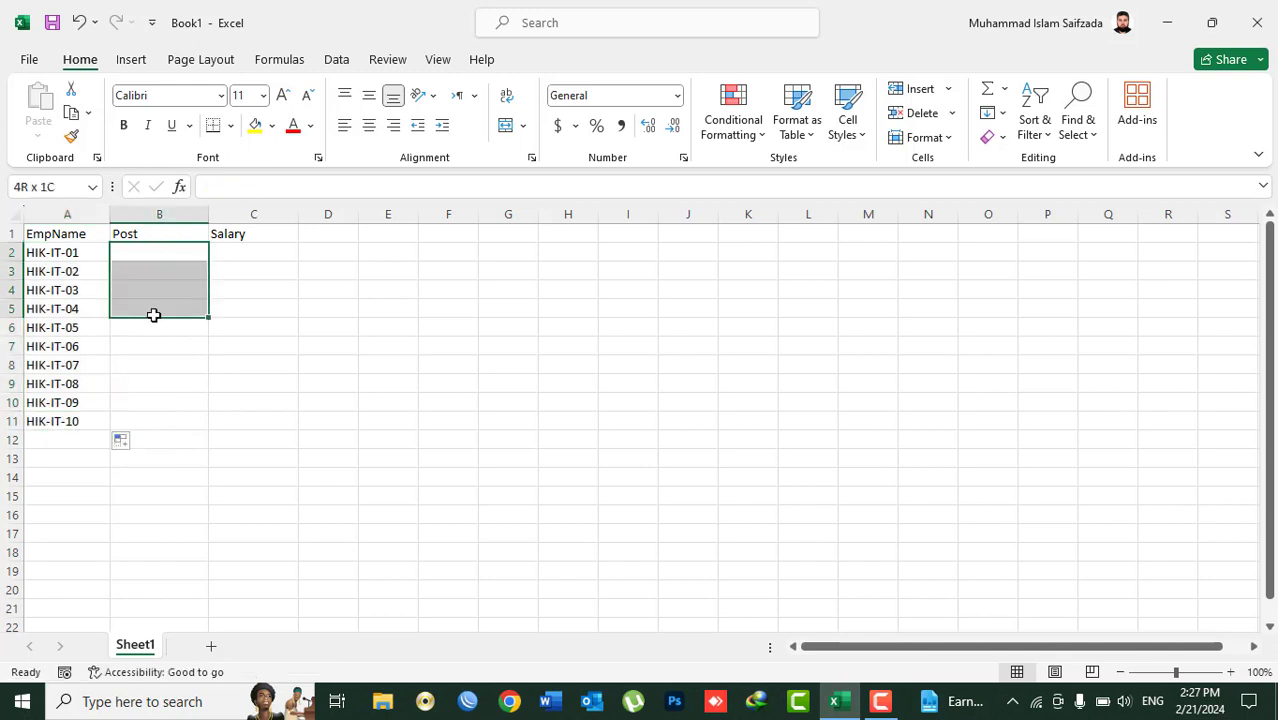
{"action": "type", "text": "IT Off"}
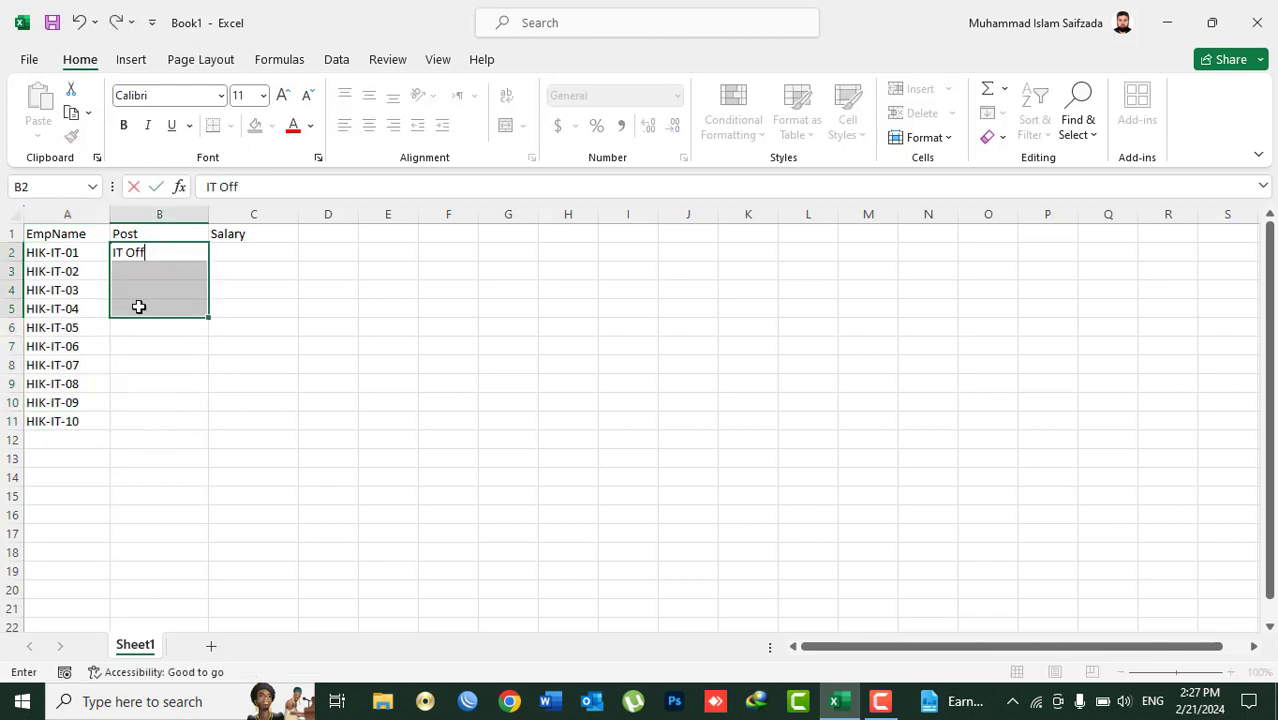
{"action": "type", "text": "icer"}
{"action": "key", "text": "ctrl+Return"}
Step: Fill the remaining post cells down to B11 with IT Assistant
{"action": "key", "text": "Down"}
{"action": "key", "text": "Down"}
{"action": "key", "text": "Down"}
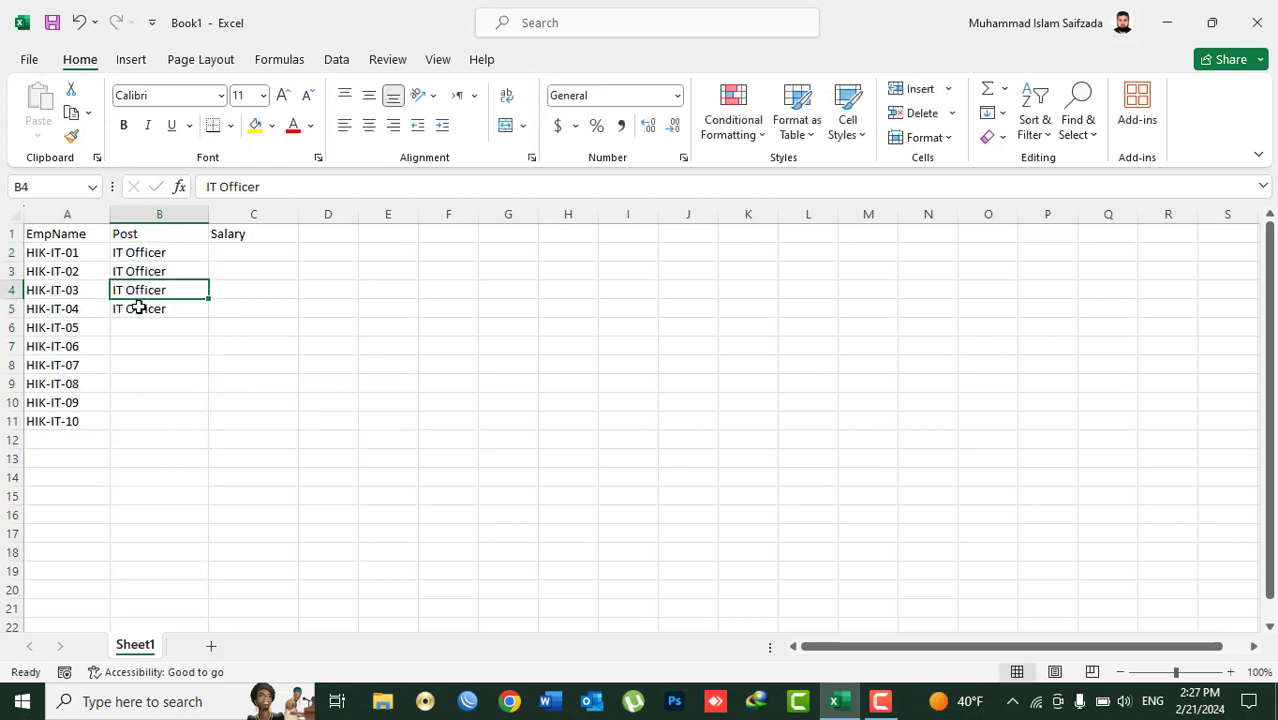
{"action": "key", "text": "shift+Down"}
{"action": "key", "text": "shift+Down"}
{"action": "key", "text": "shift+Down"}
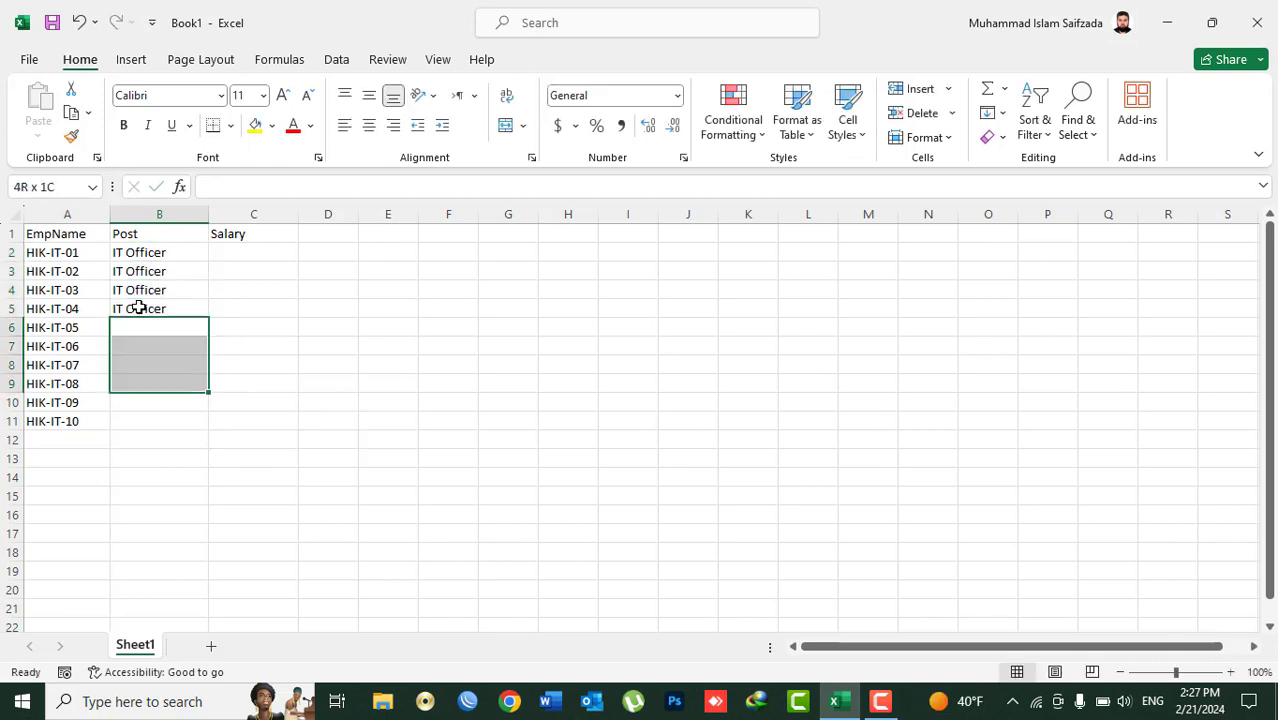
{"action": "key", "text": "ctrl+apostrophe"}
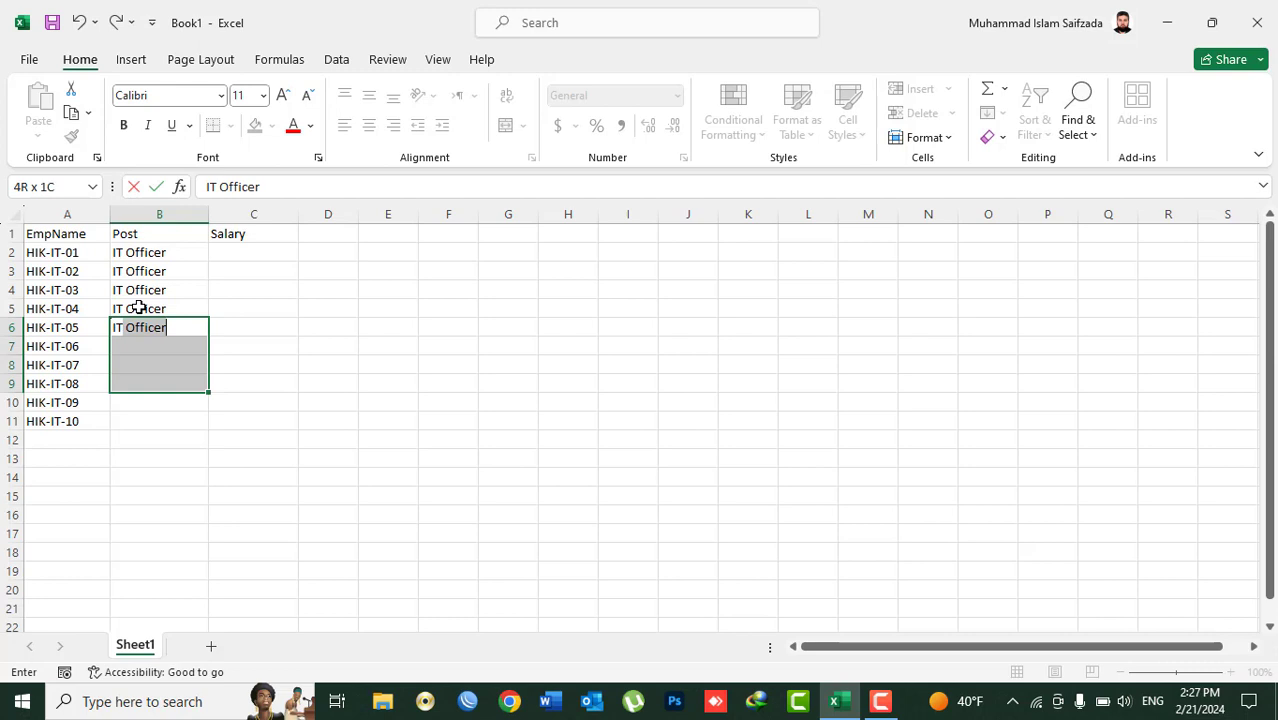
{"action": "type", "text": "Assis"}
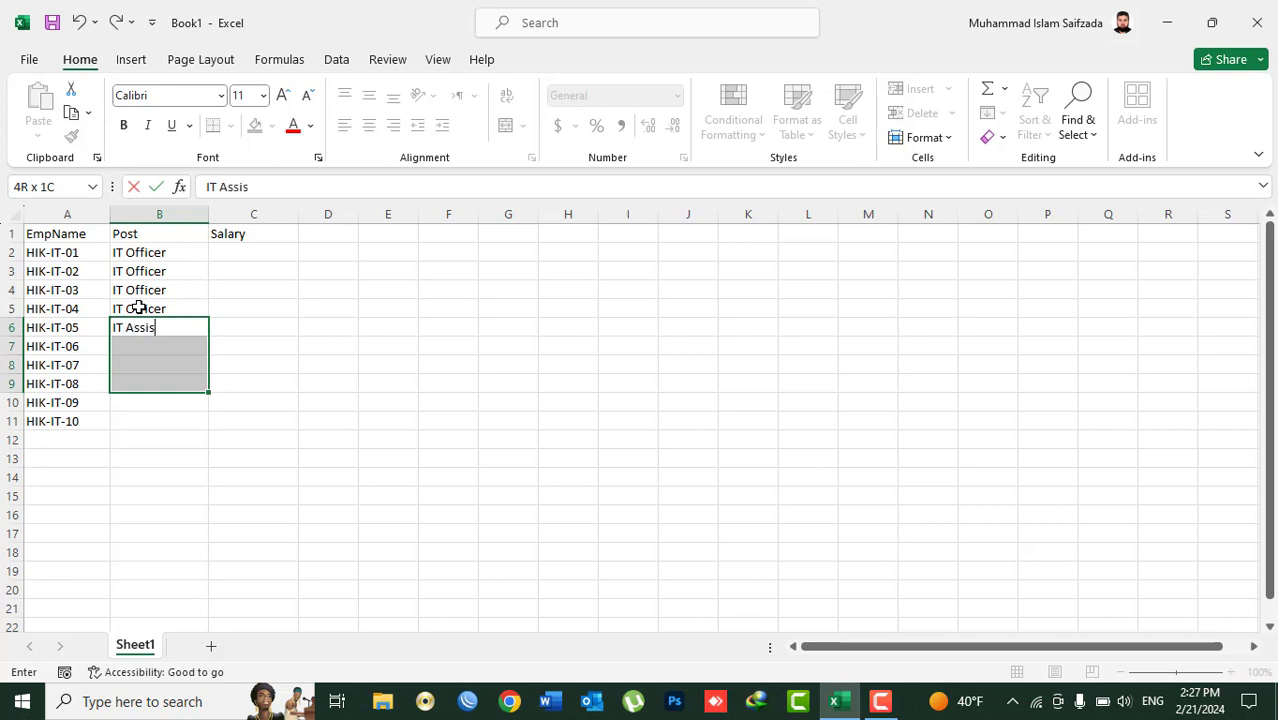
{"action": "type", "text": "tant"}
{"action": "key", "text": "ctrl+Return"}
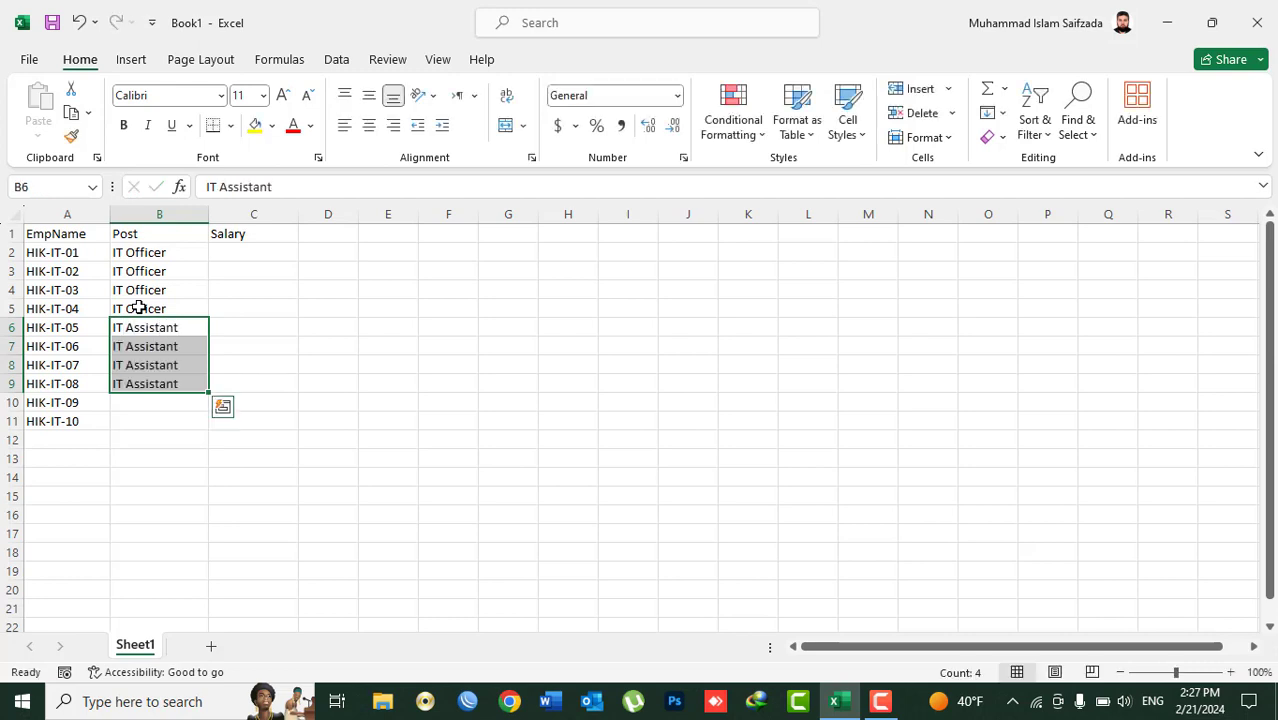
{"action": "key", "text": "Down"}
{"action": "key", "text": "Down"}
{"action": "key", "text": "Down"}
{"action": "key", "text": "Down"}
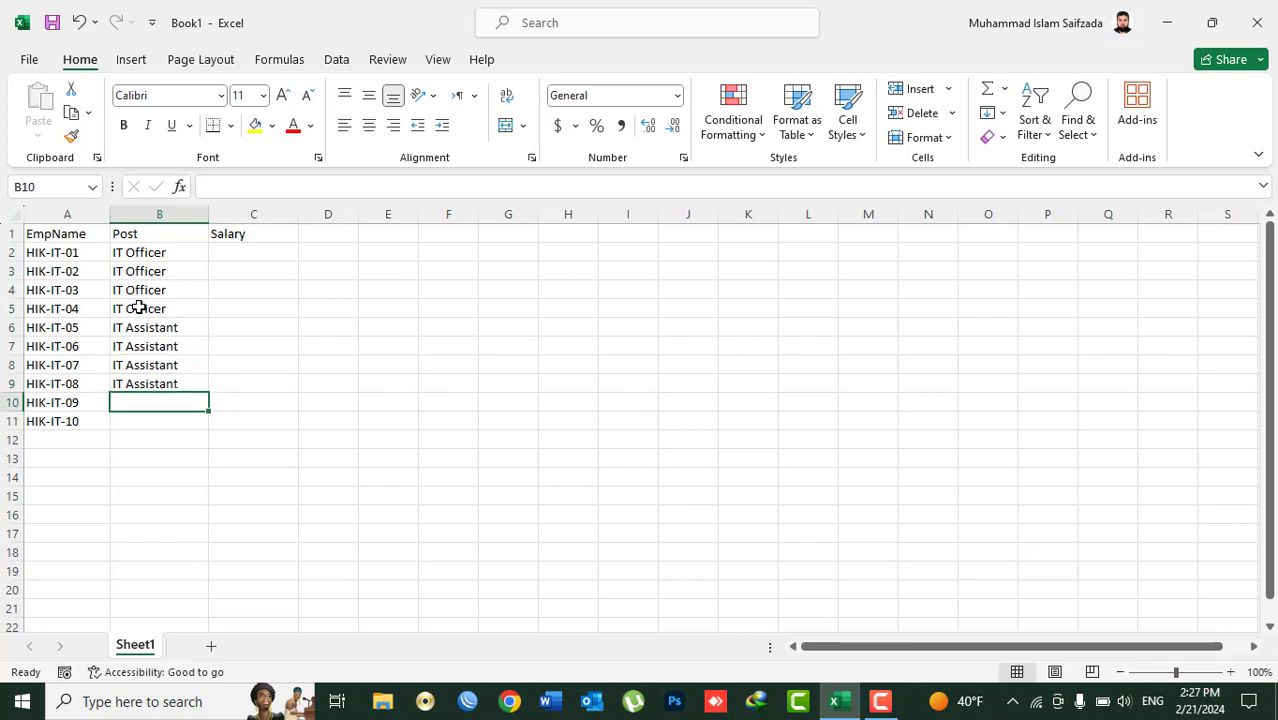
{"action": "key", "text": "Up"}
{"action": "key", "text": "Up"}
{"action": "key", "text": "shift+Down"}
{"action": "key", "text": "shift+Down"}
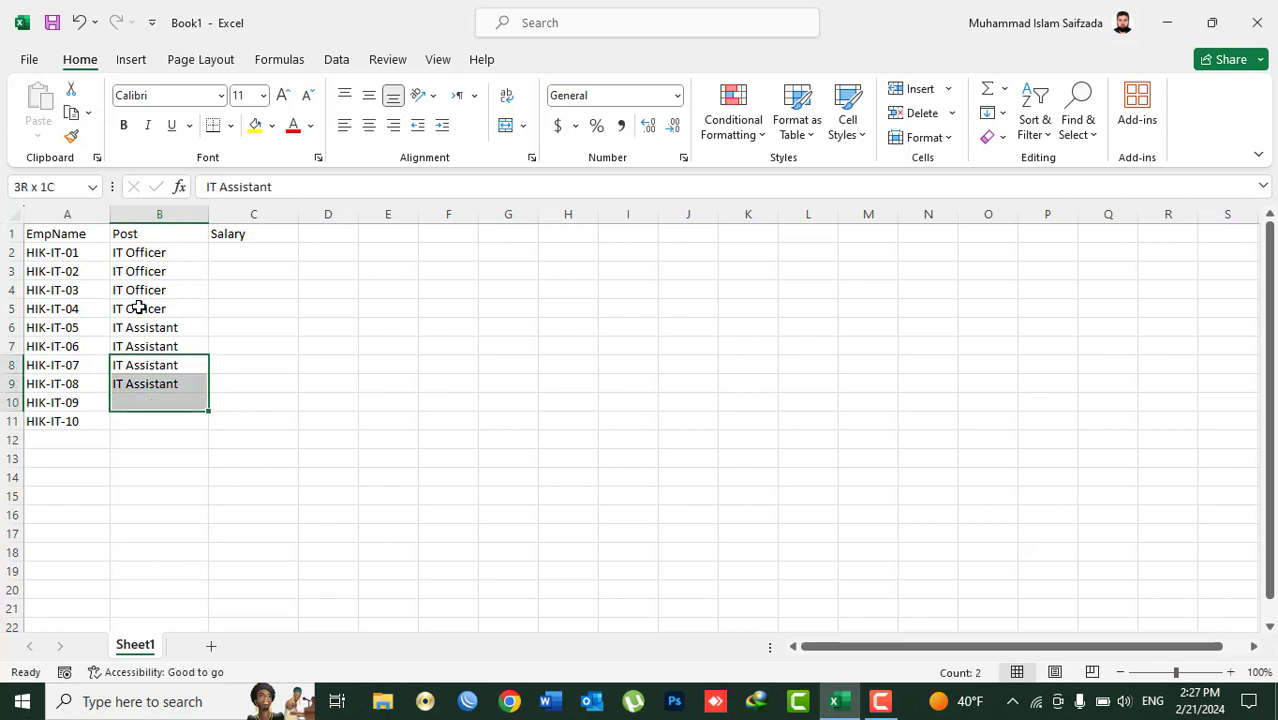
{"action": "key", "text": "shift+Down"}
{"action": "type", "text": "IT"}
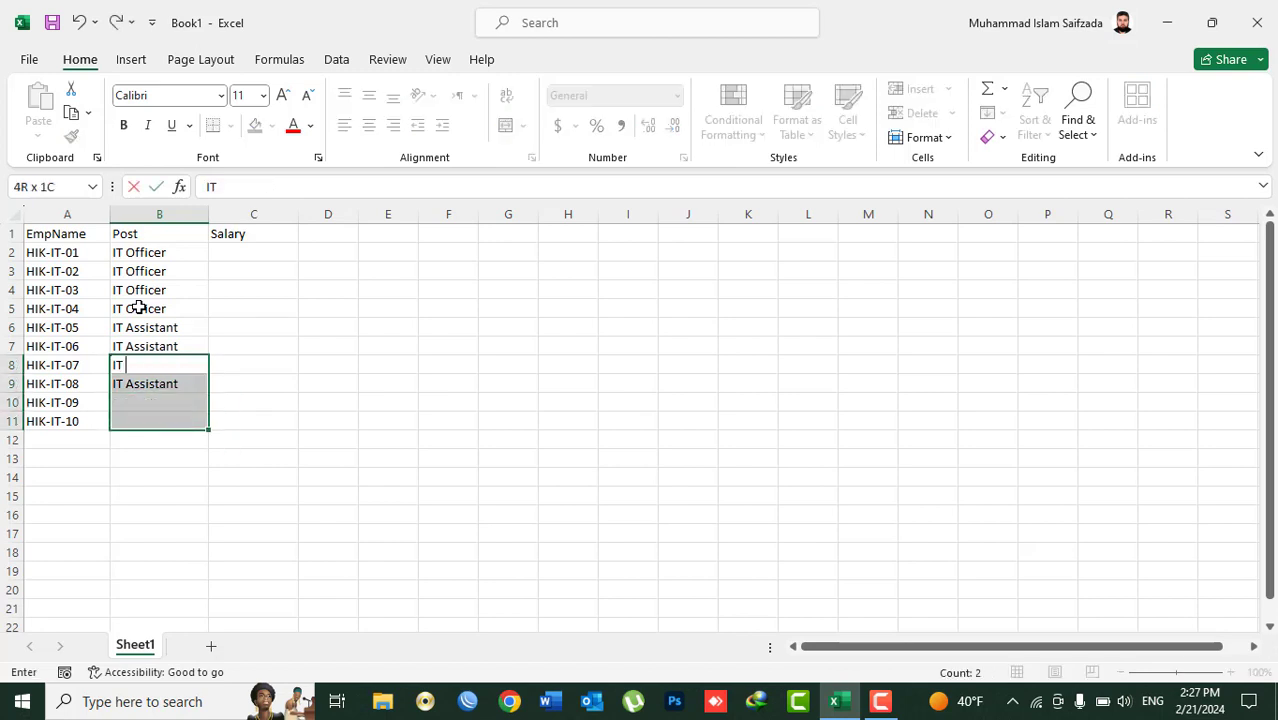
{"action": "type", "text": " Assistant"}
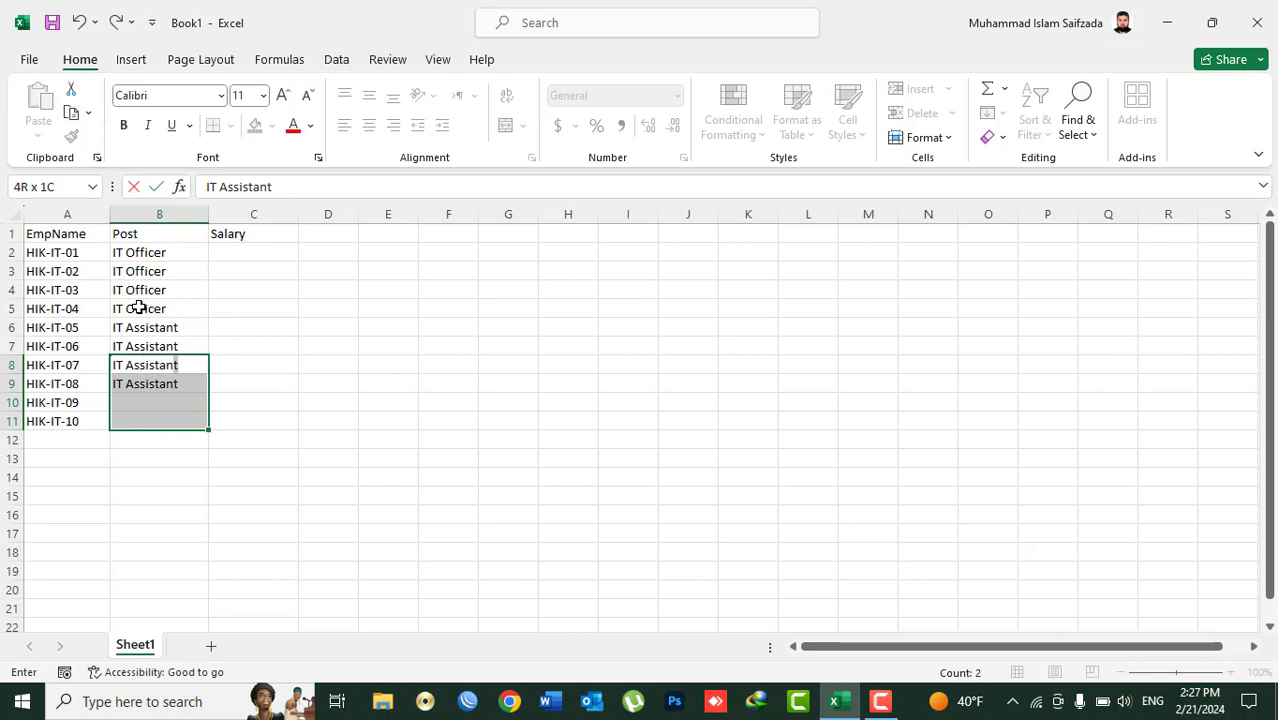
{"action": "key", "text": "ctrl+Return"}
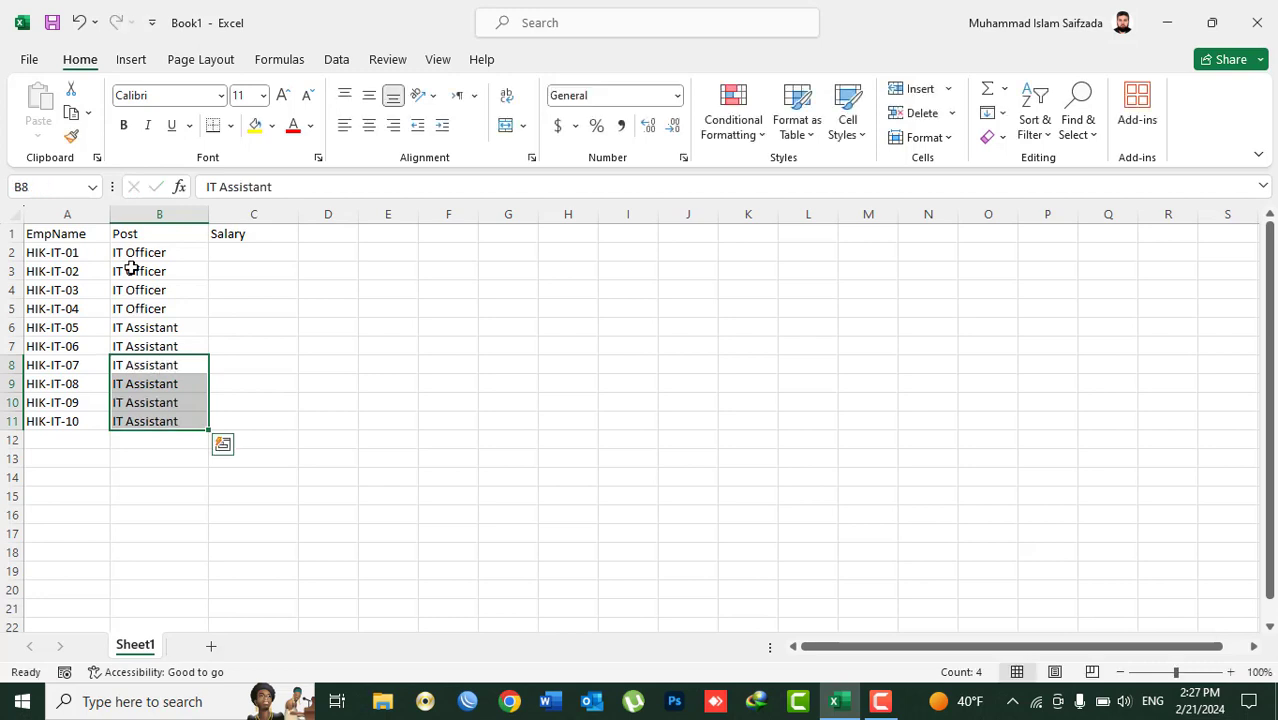
Step: Change B2's post to IT Manager
{"action": "left_click", "coordinate": [131, 255]}
{"action": "type", "text": "IT M"}
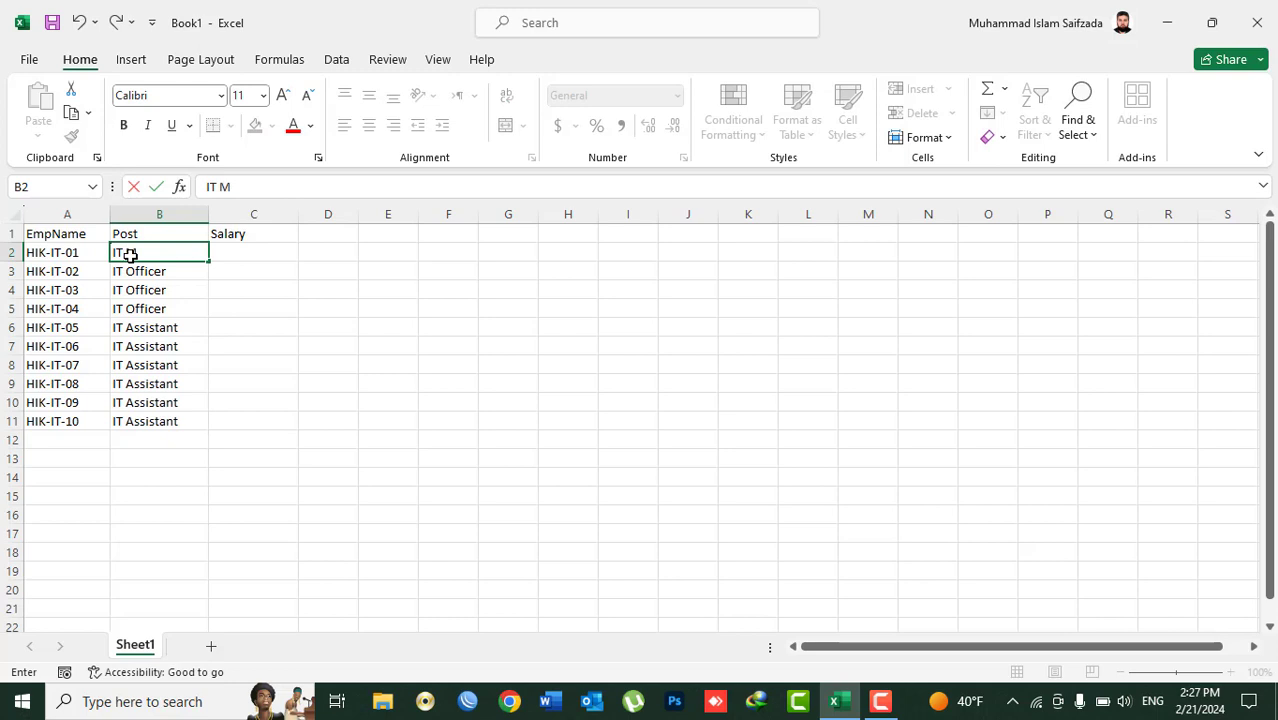
{"action": "type", "text": "anager'"}
{"action": "key", "text": "Return"}
Step: Enter the manager's salary in C2 and 20000 for the IT Officers in C3:C5
{"action": "left_click", "coordinate": [237, 247]}
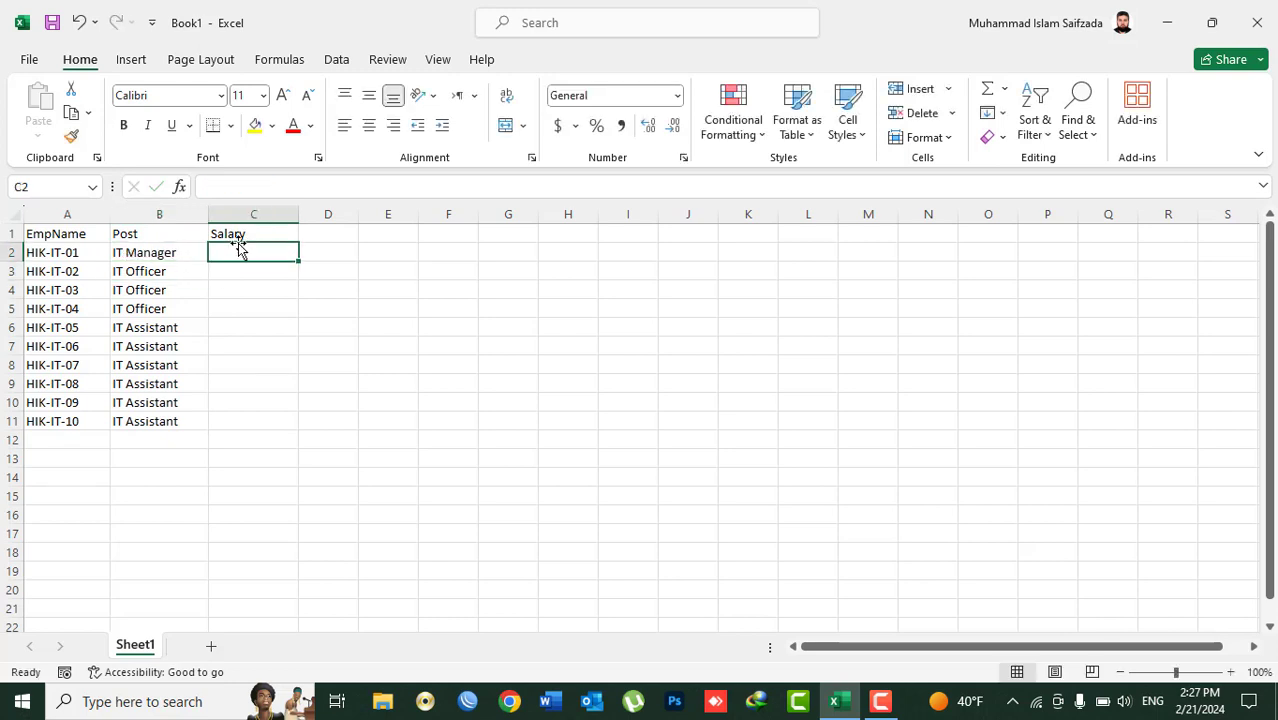
{"action": "type", "text": "50000"}
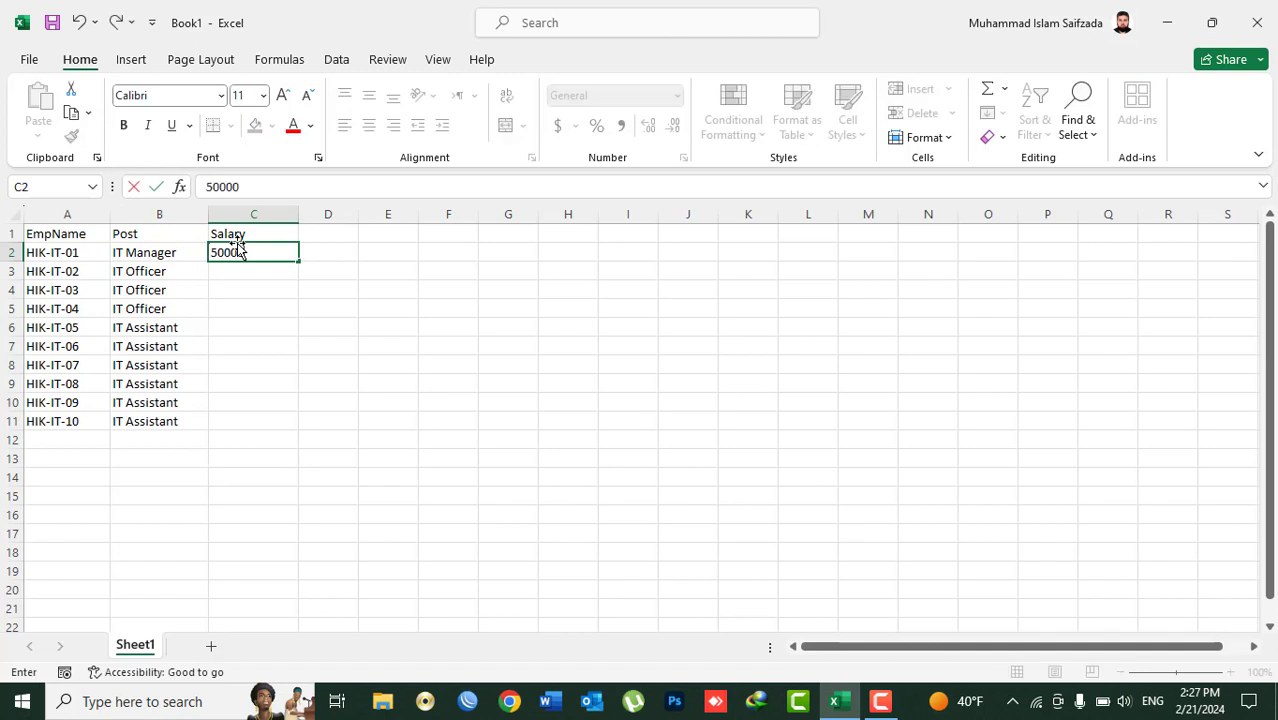
{"action": "key", "text": "Return"}
{"action": "type", "text": "20000"}
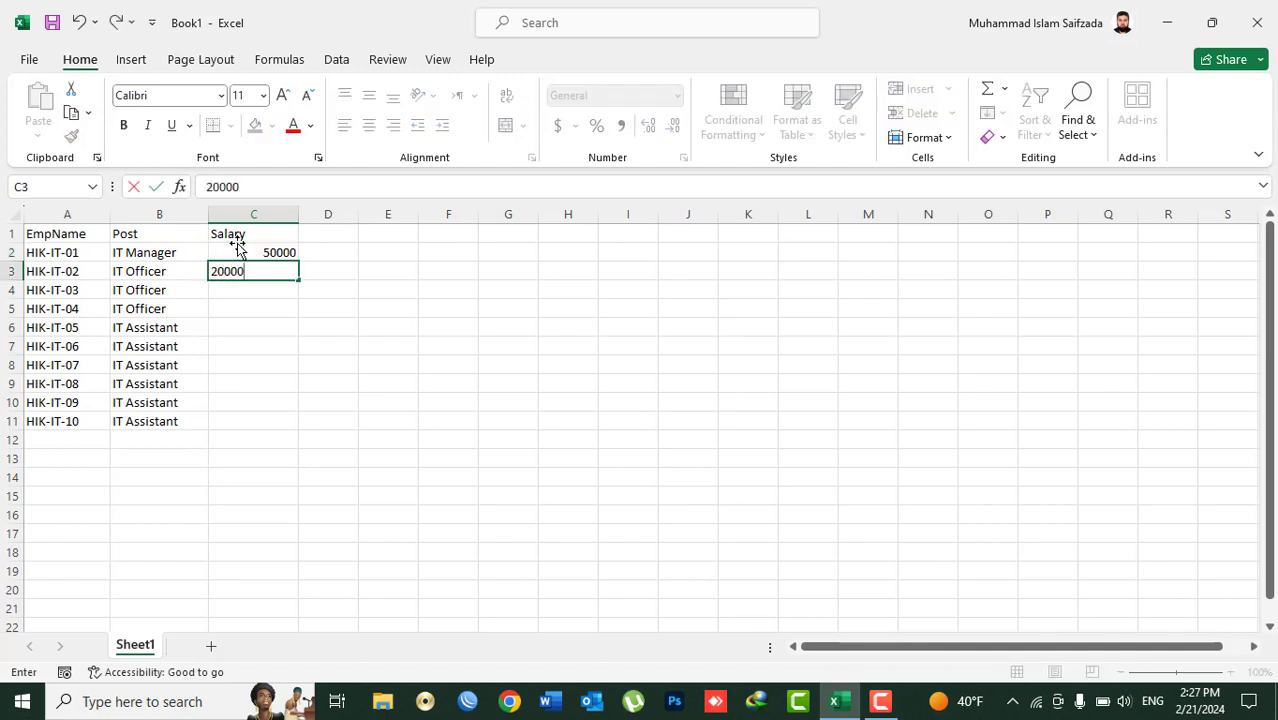
{"action": "key", "text": "shift+Down"}
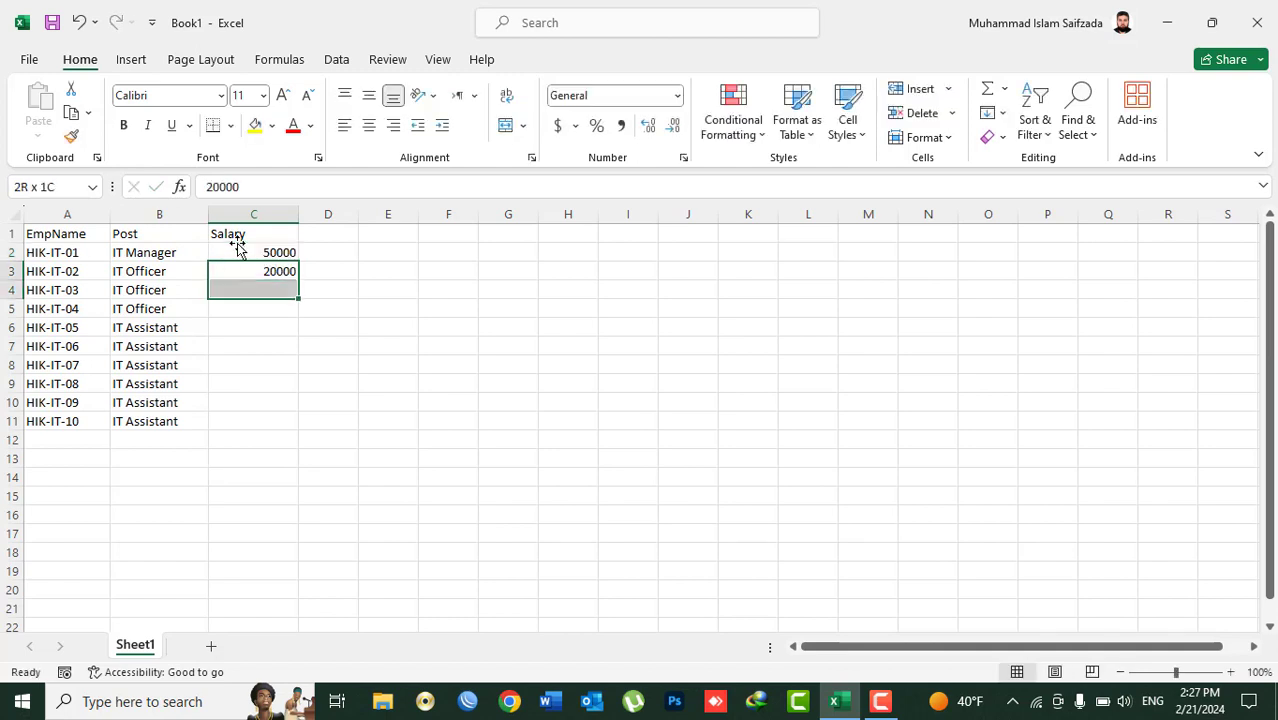
{"action": "key", "text": "shift+Down"}
{"action": "key", "text": "ctrl+d"}
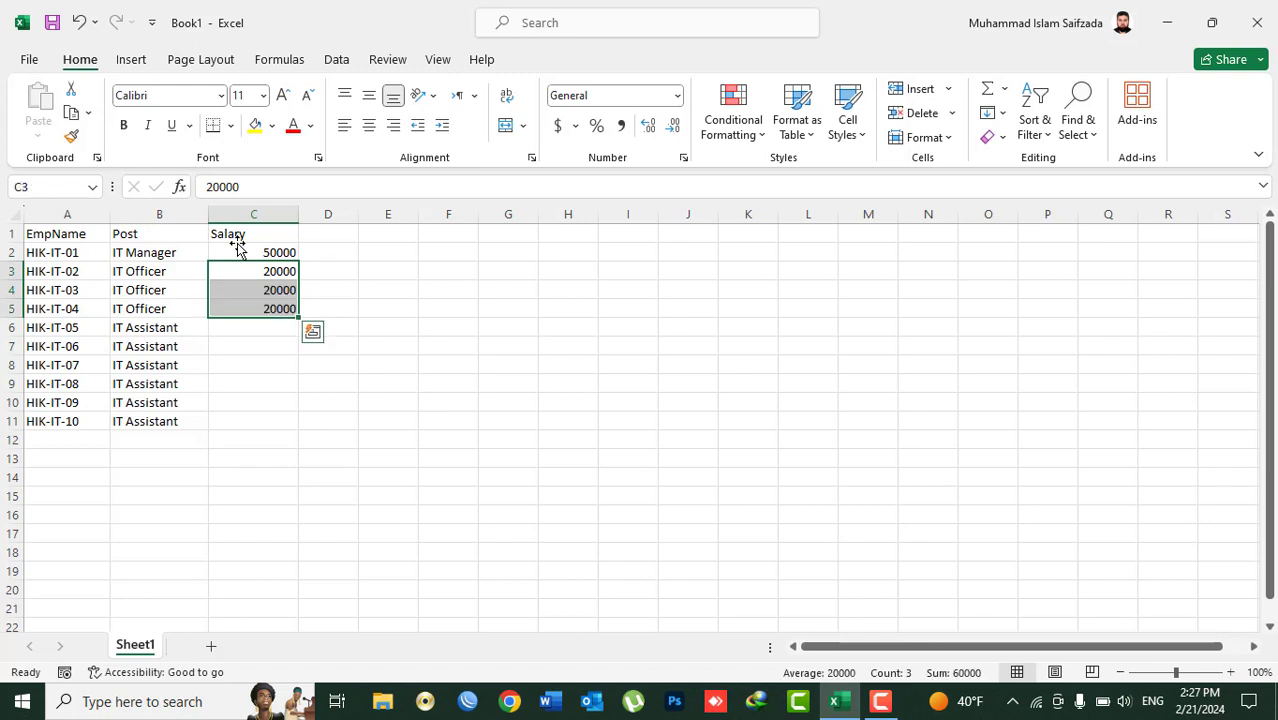
{"action": "key", "text": "Down"}
{"action": "key", "text": "Down"}
{"action": "key", "text": "Down"}
Step: Enter 15000 for all IT Assistants in C6:C11 and make the header row taller
{"action": "key", "text": "shift+Down"}
{"action": "key", "text": "shift+Down"}
{"action": "key", "text": "shift+Down"}
{"action": "key", "text": "shift+Down"}
{"action": "key", "text": "shift+Down"}
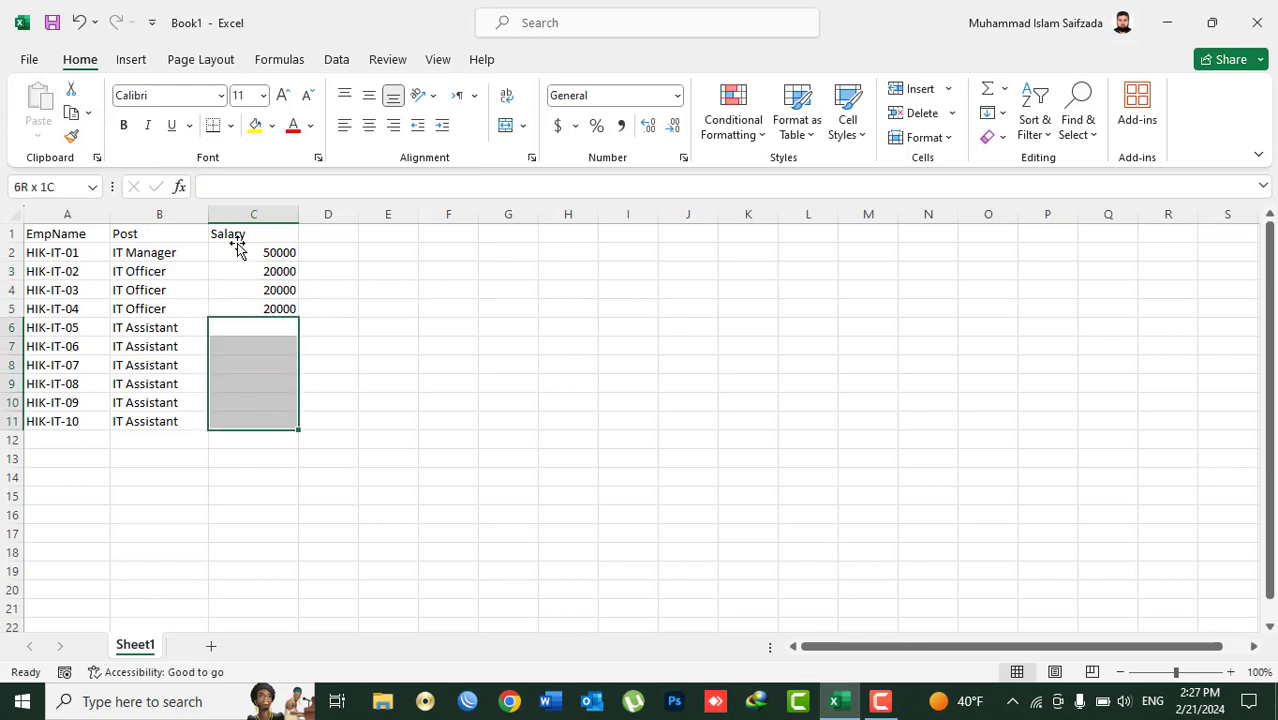
{"action": "type", "text": "2"}
{"action": "type", "text": "000"}
{"action": "key", "text": "BackSpace"}
{"action": "key", "text": "BackSpace"}
{"action": "key", "text": "BackSpace"}
{"action": "key", "text": "BackSpace"}
{"action": "type", "text": "1500"}
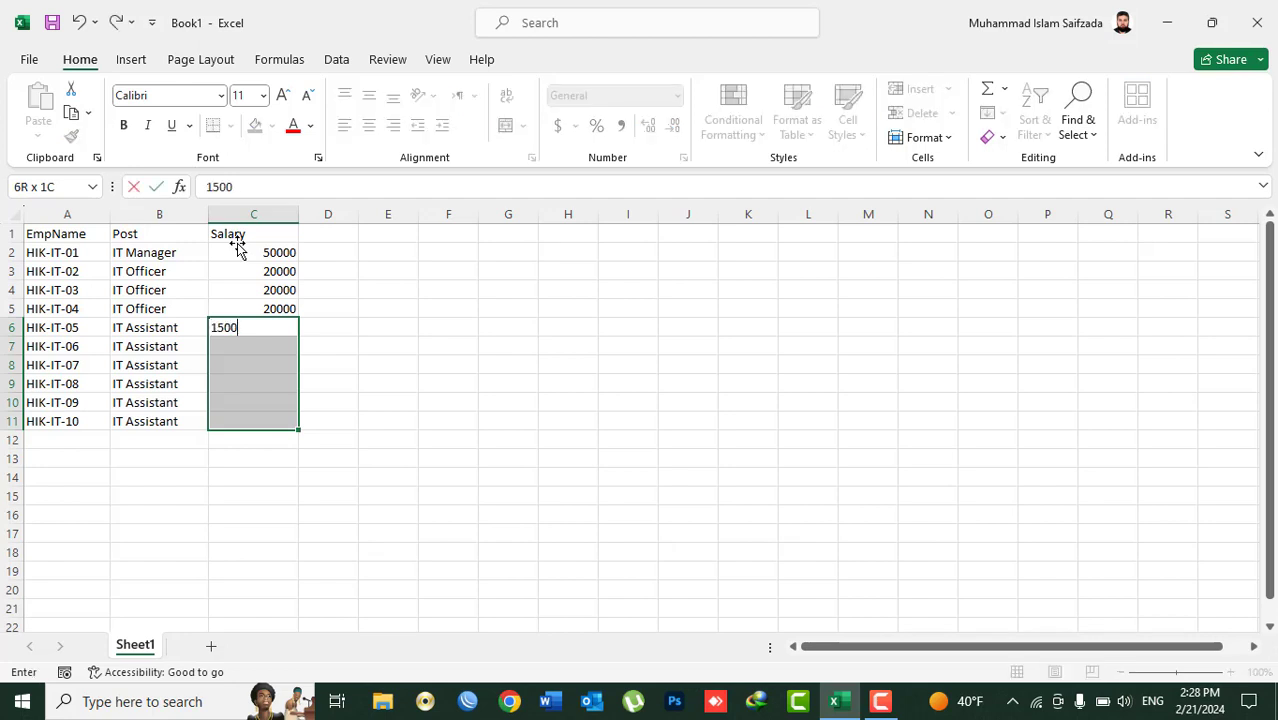
{"action": "type", "text": "0"}
{"action": "key", "text": "ctrl+Return"}
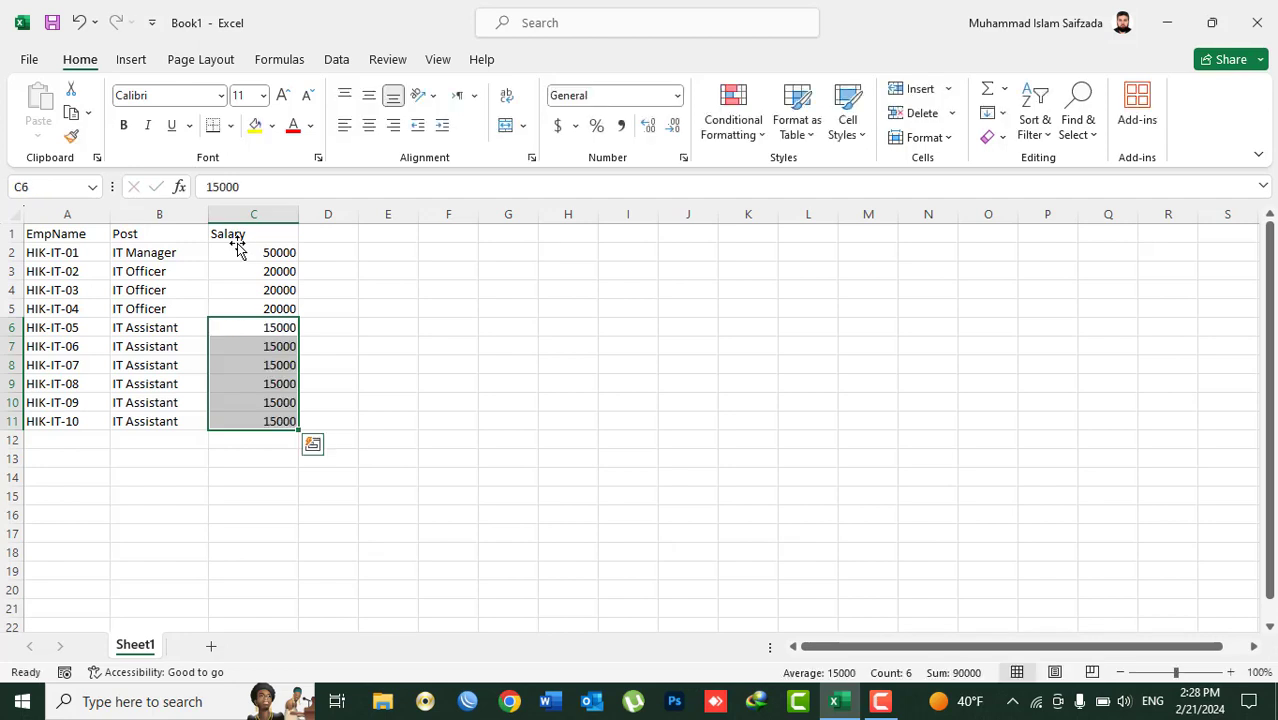
{"action": "left_click_drag", "start_coordinate": [14, 243], "coordinate": [250, 242]}
Step: Make the A1:C1 headers centred, middle-aligned, bold and red
{"action": "left_click", "coordinate": [369, 125]}
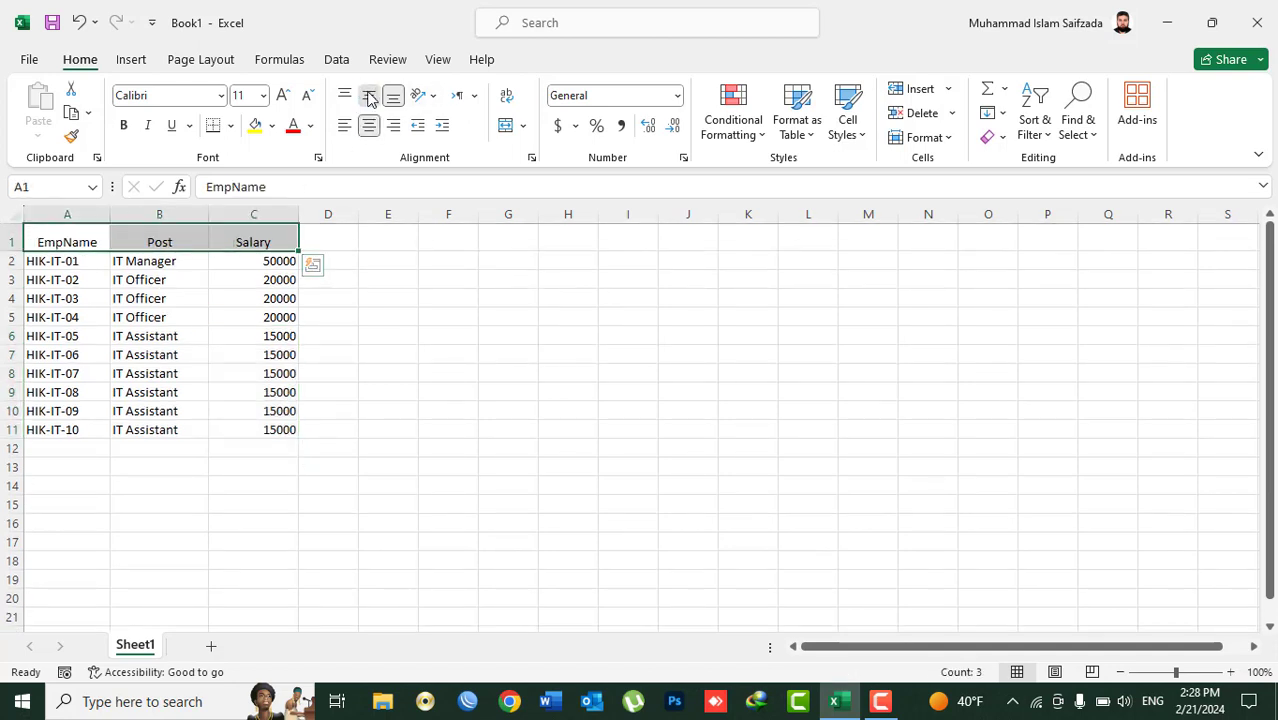
{"action": "left_click", "coordinate": [369, 97]}
{"action": "left_click", "coordinate": [123, 125]}
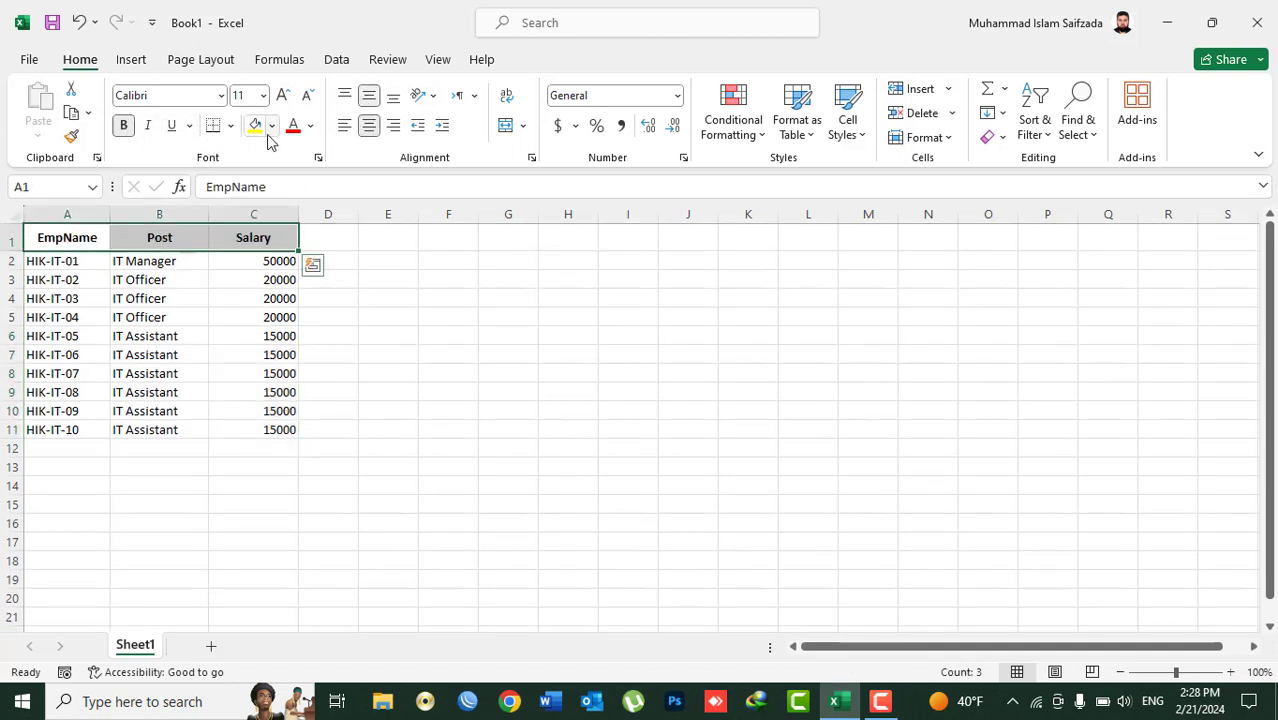
{"action": "left_click", "coordinate": [293, 125]}
Step: Apply All Borders to the A1:C11 table
{"action": "mouse_move", "coordinate": [272, 237]}
{"action": "left_mouse_down"}
{"action": "mouse_move", "coordinate": [172, 429]}
{"action": "mouse_move", "coordinate": [66, 429]}
{"action": "left_mouse_up"}
{"action": "left_click", "coordinate": [230, 125]}
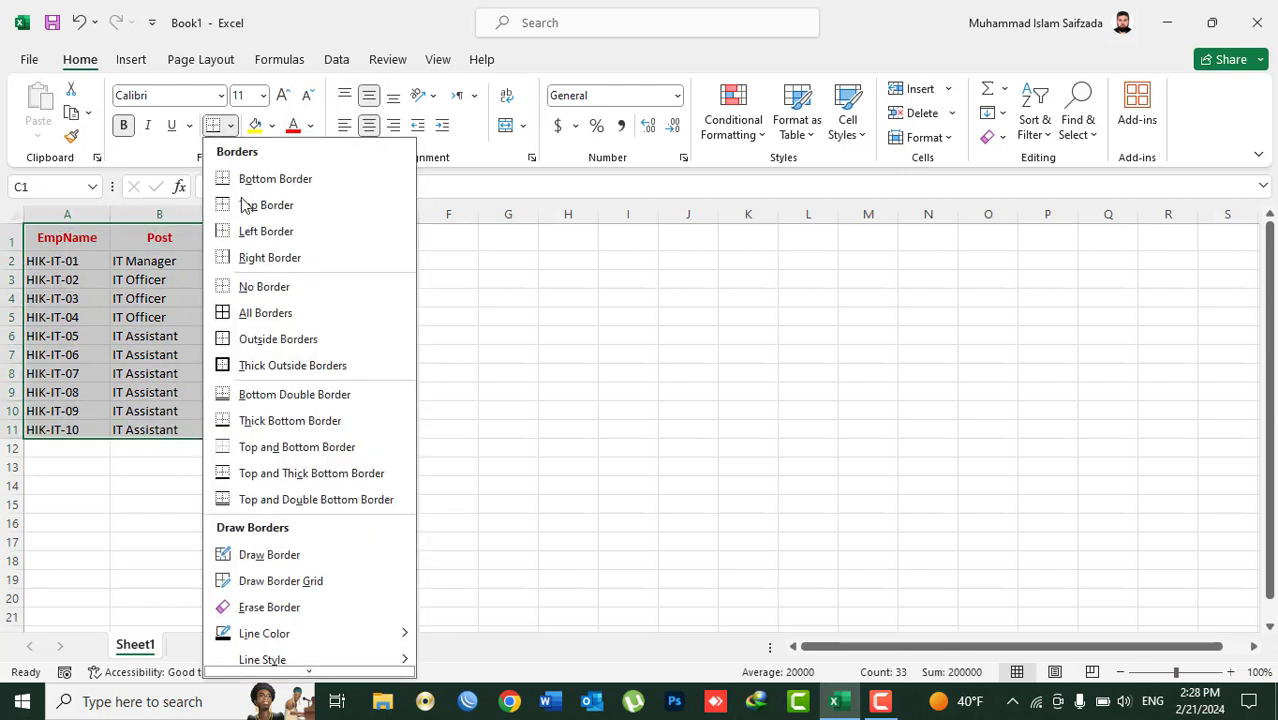
{"action": "left_click", "coordinate": [250, 313]}
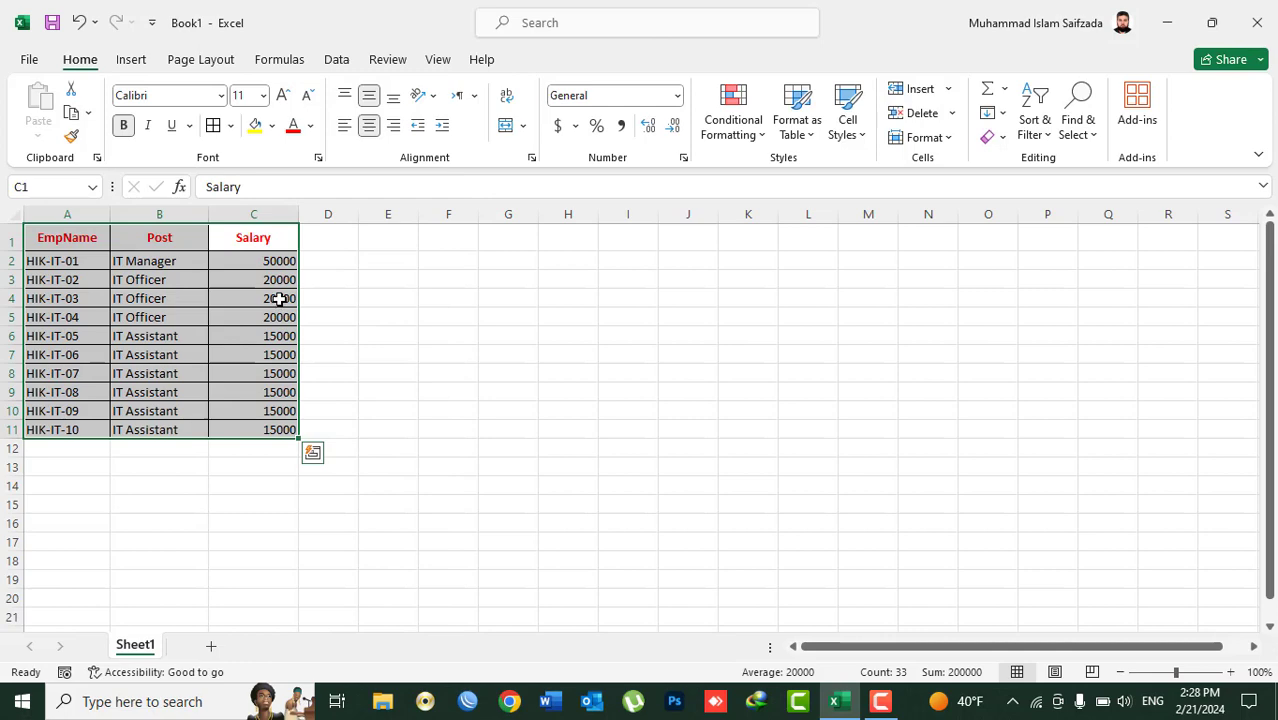
{"action": "left_click", "coordinate": [272, 263]}
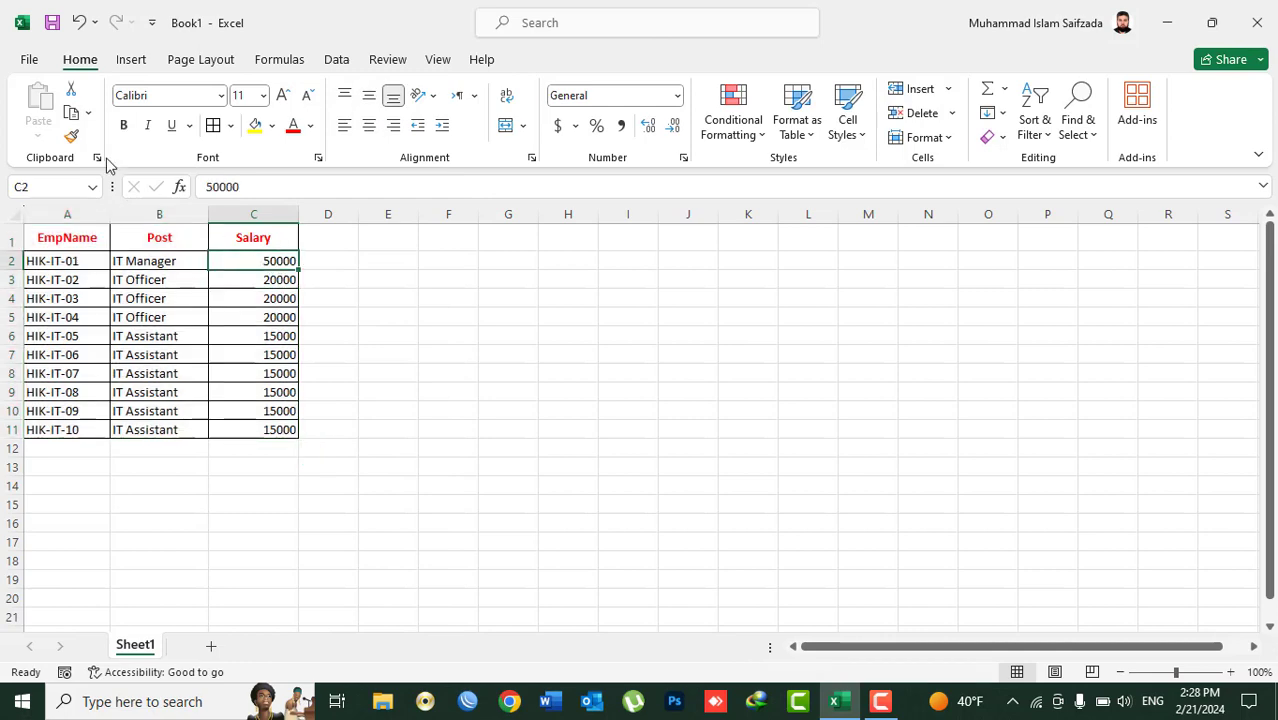
Step: Save the workbook in Documents as 'IT Department Employees List'
{"action": "left_click", "coordinate": [29, 60]}
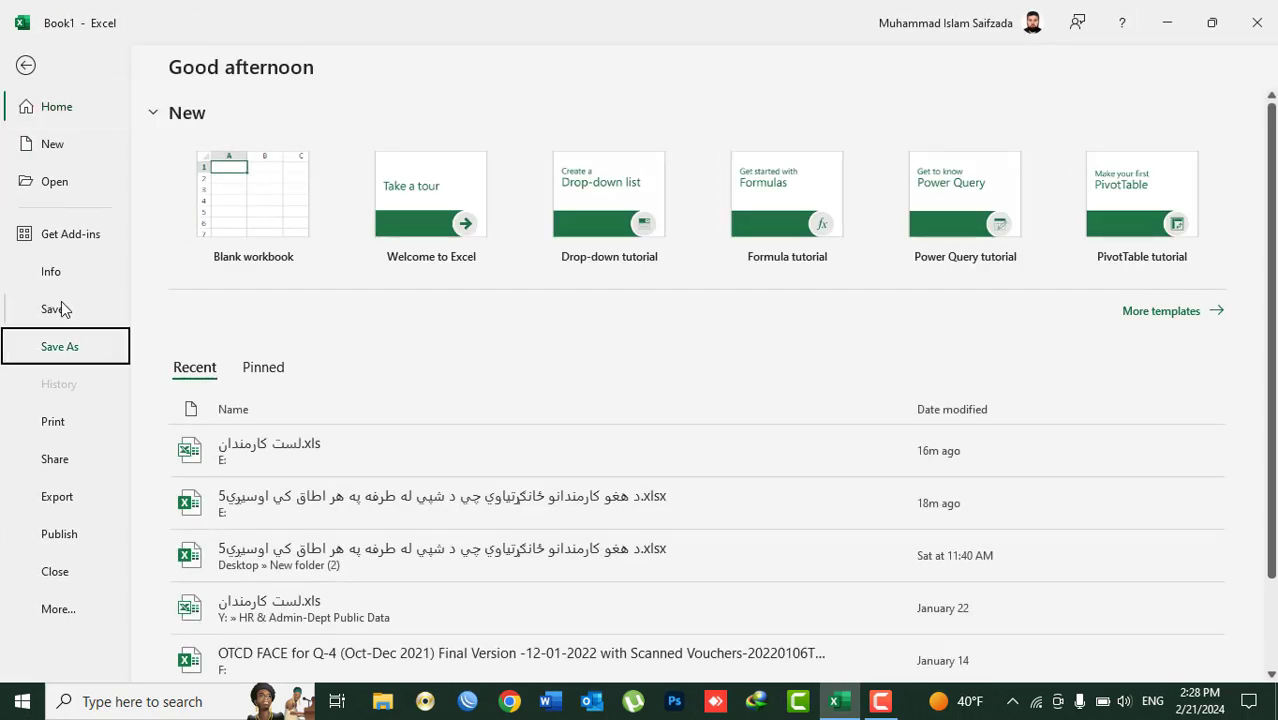
{"action": "left_click", "coordinate": [241, 296]}
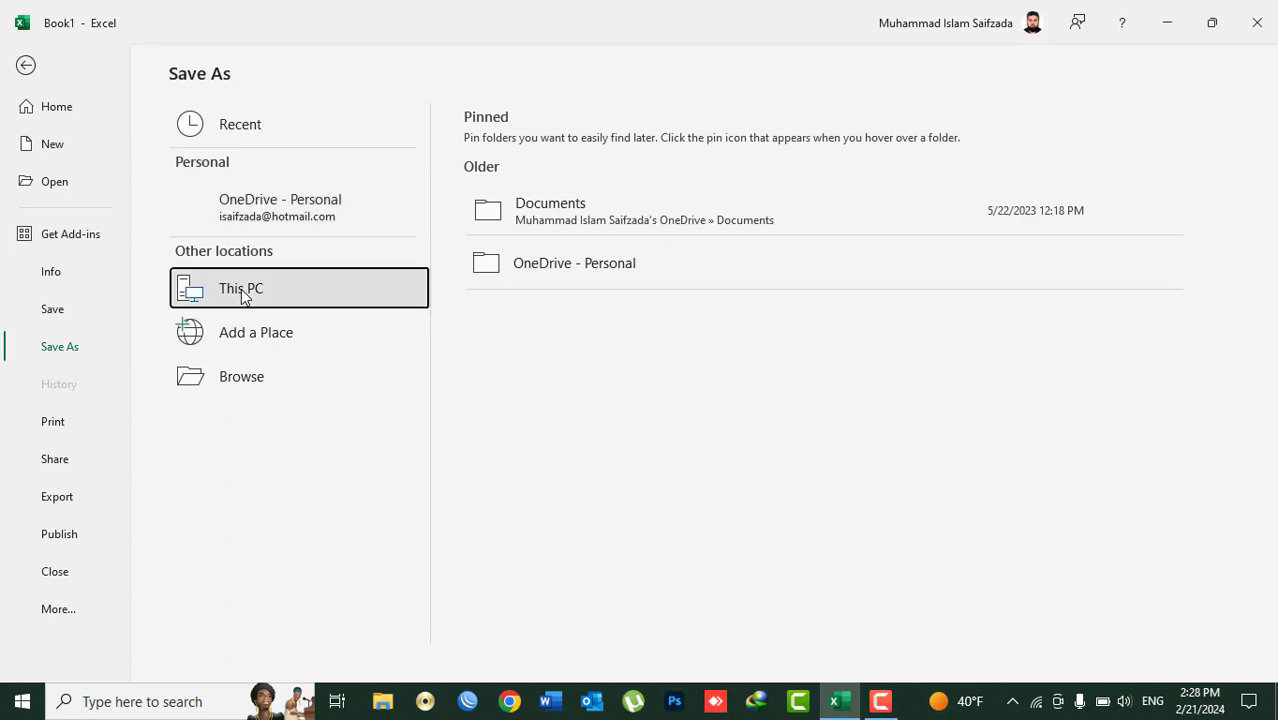
{"action": "left_click", "coordinate": [251, 380]}
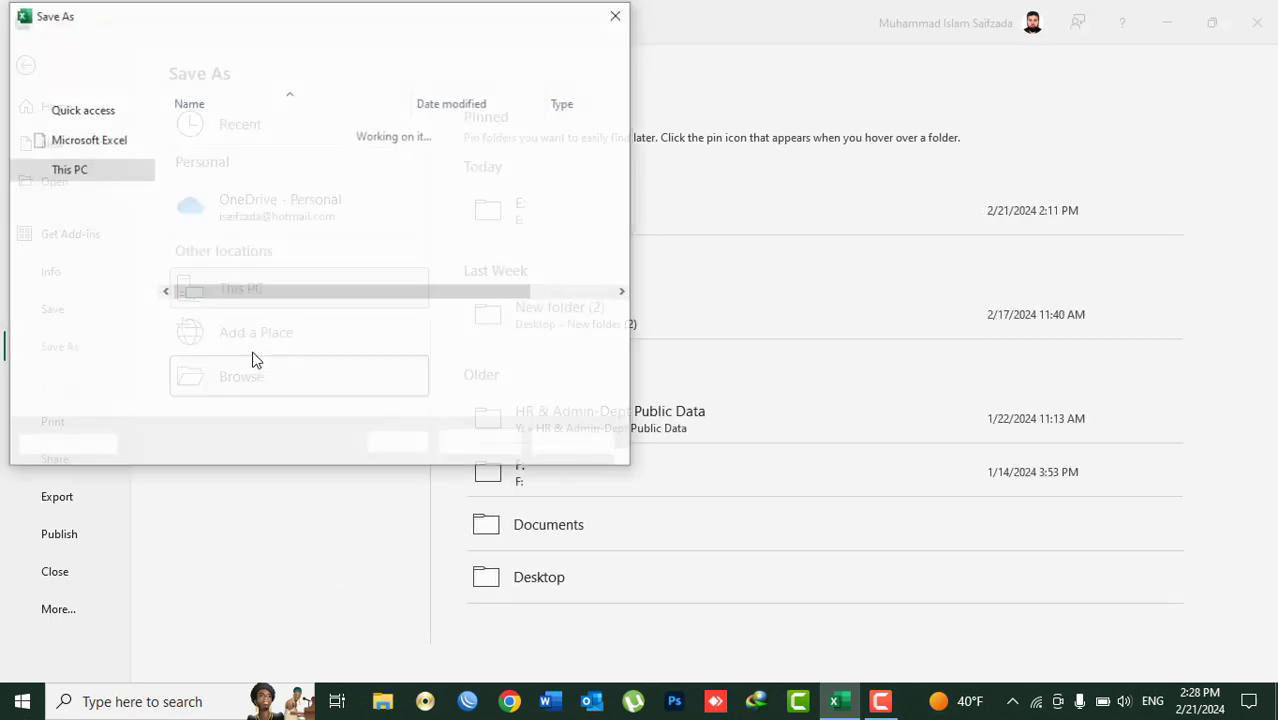
{"action": "left_click", "coordinate": [195, 320]}
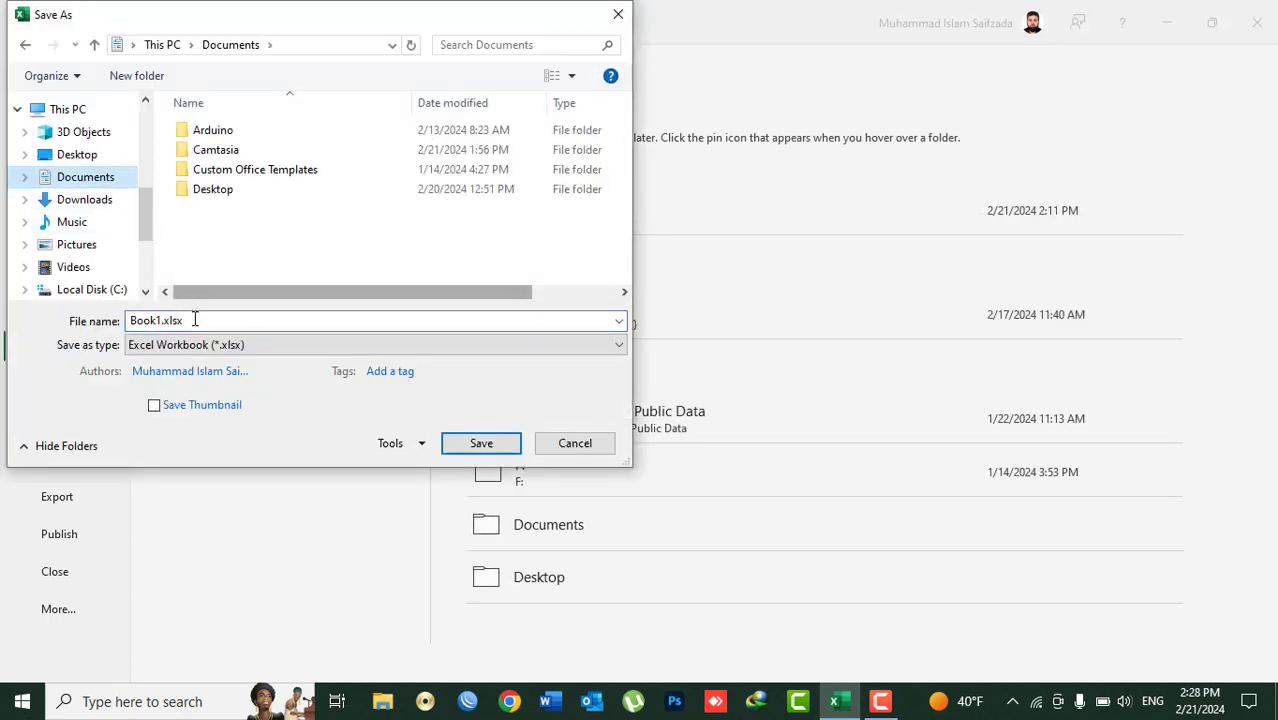
{"action": "double_click", "coordinate": [195, 320]}
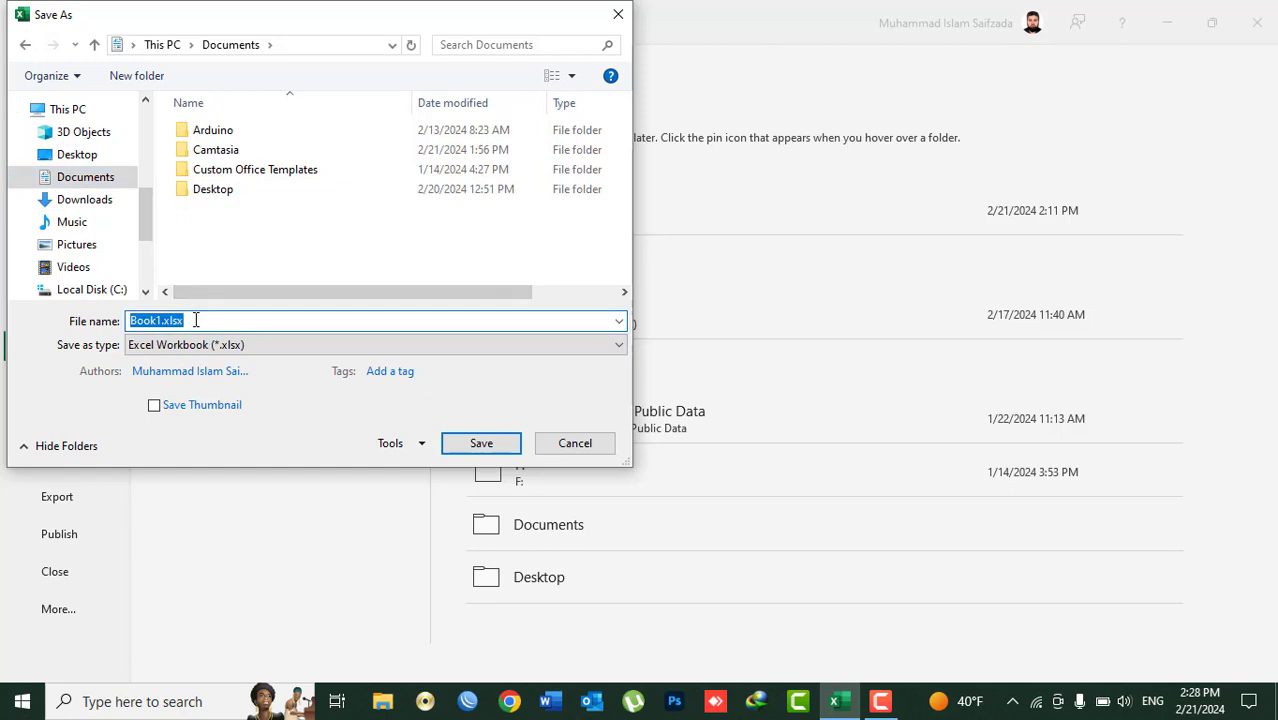
{"action": "type", "text": "IT Departme"}
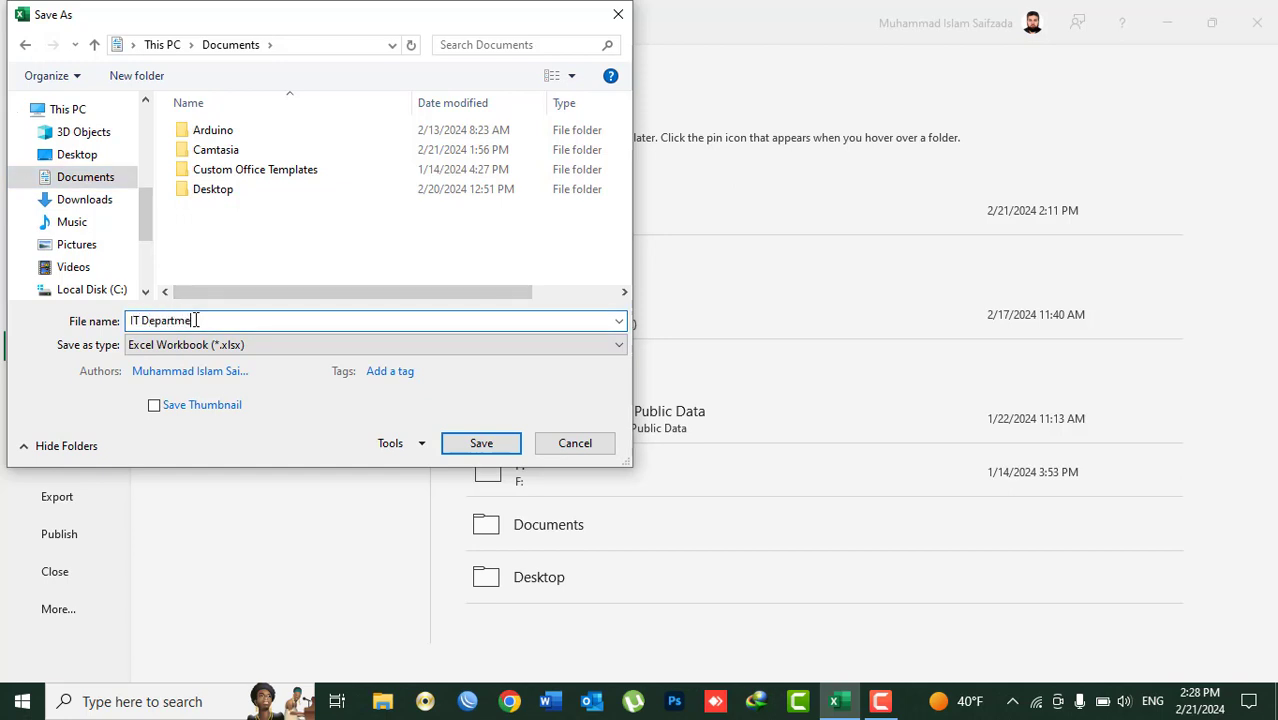
{"action": "type", "text": "nt Employees"}
{"action": "type", "text": " List"}
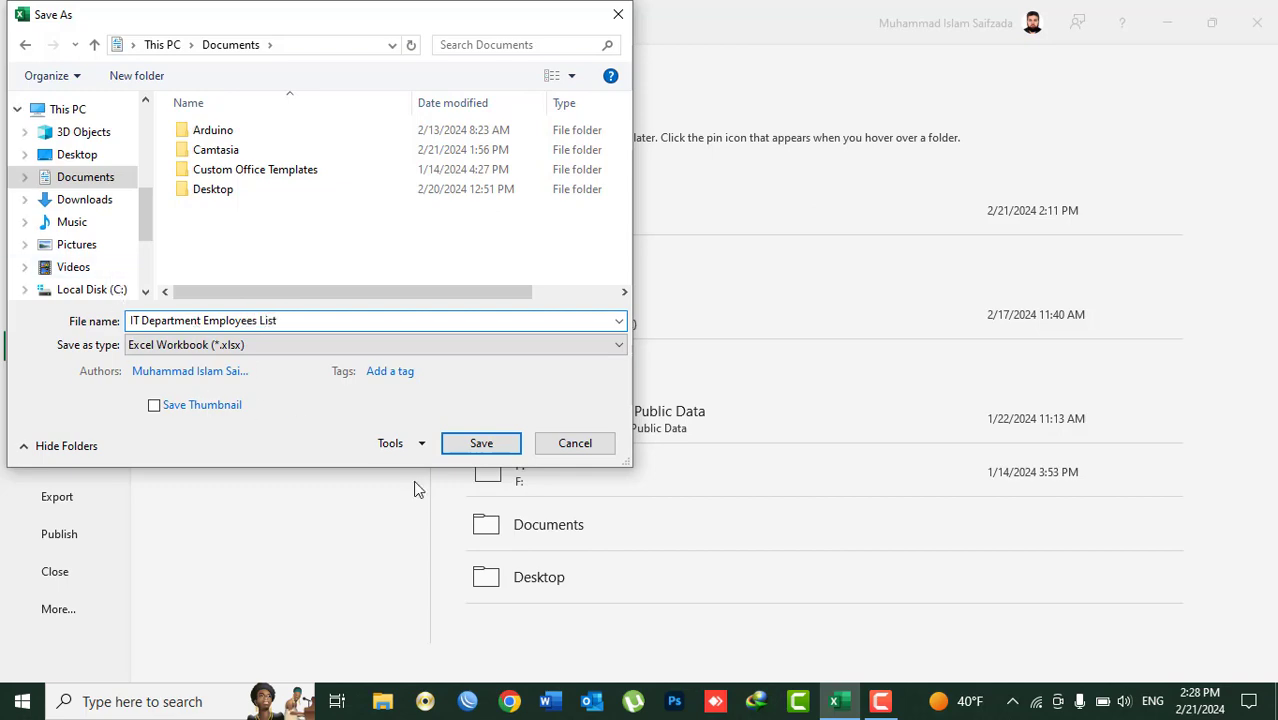
{"action": "left_click", "coordinate": [480, 449]}
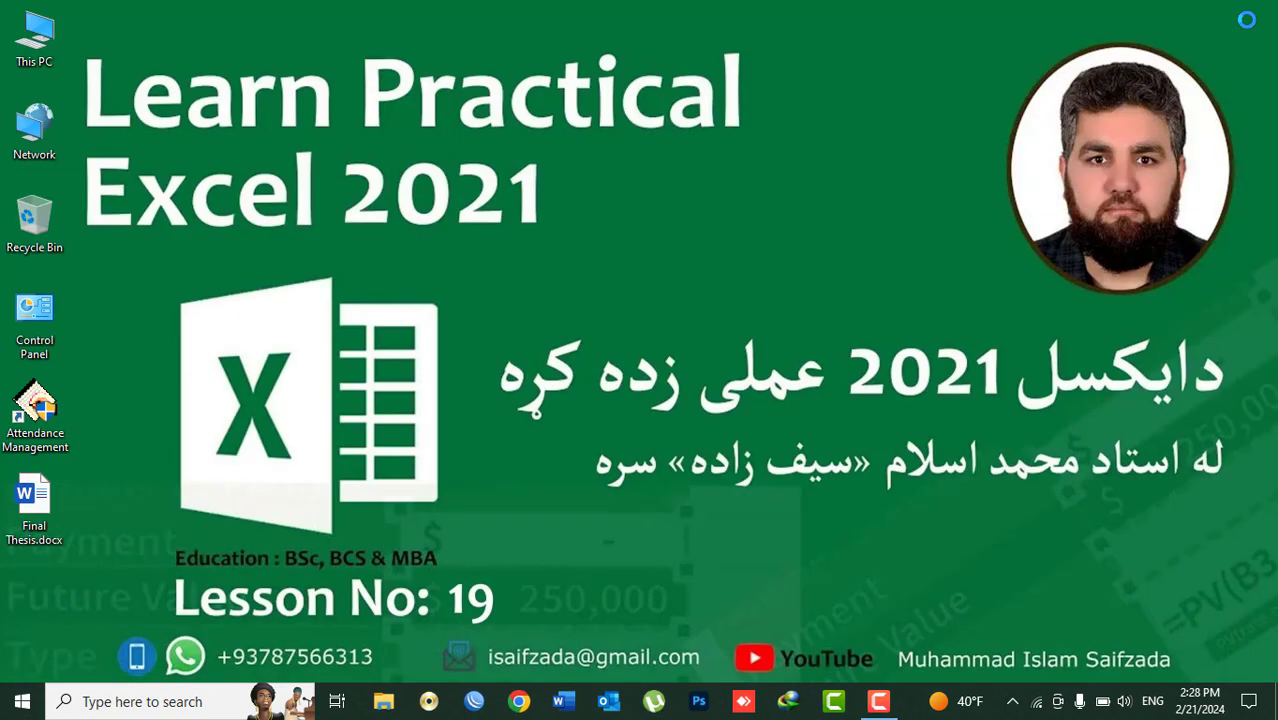
Step: Refresh the desktop, relaunch Excel via Run, and open IT Department Employees List.xlsx from Recent
{"action": "right_click", "coordinate": [497, 159]}
{"action": "left_click", "coordinate": [543, 214]}
{"action": "key", "text": "super+r"}
{"action": "type", "text": "Excel"}
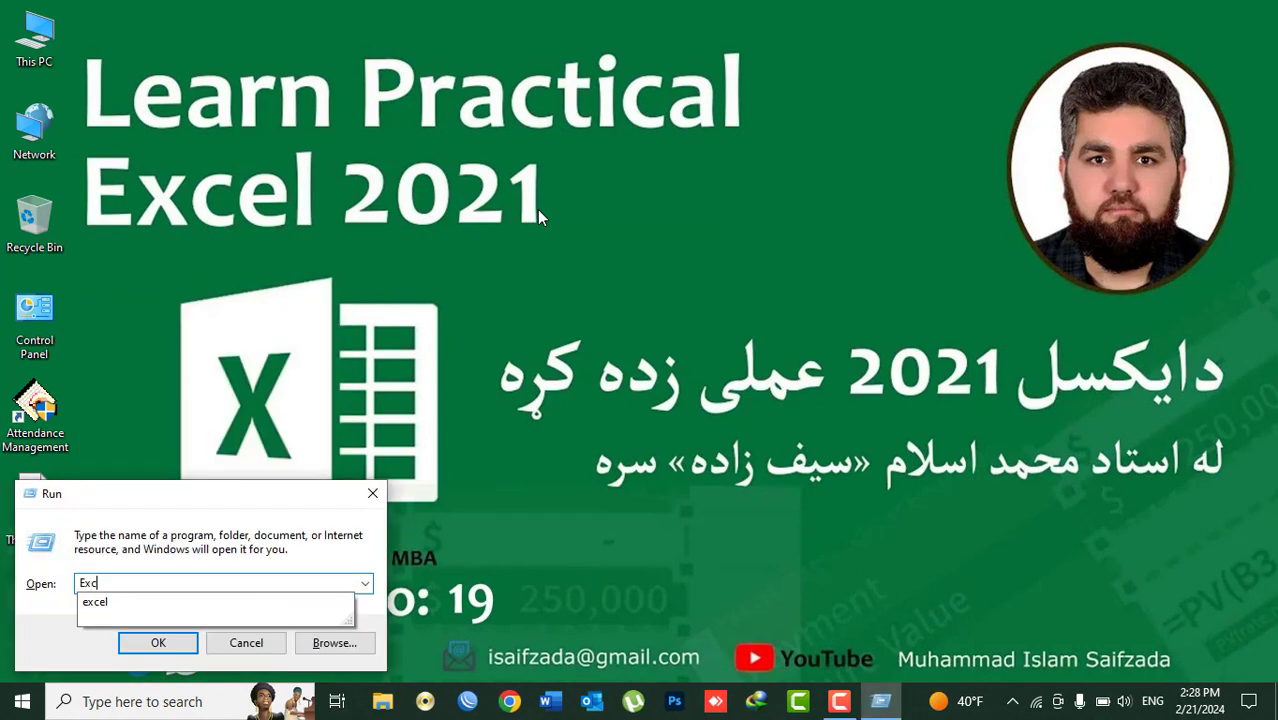
{"action": "key", "text": "Return"}
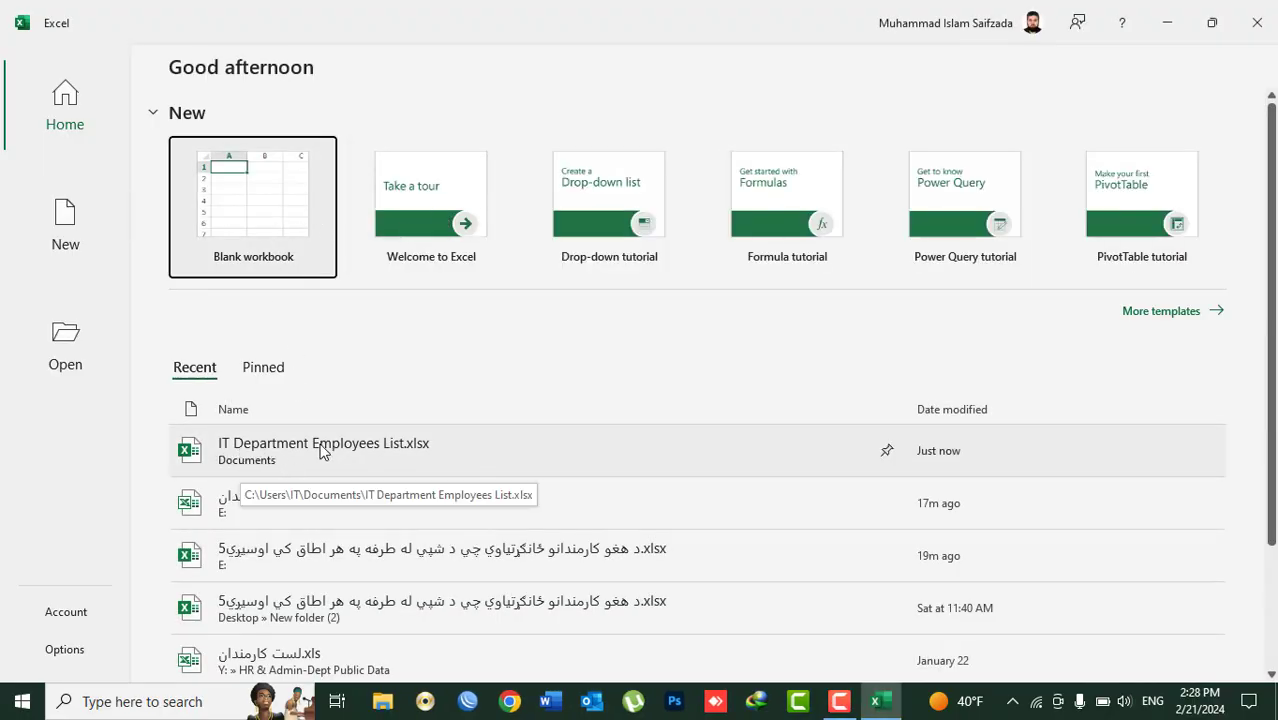
{"action": "left_click", "coordinate": [266, 465]}
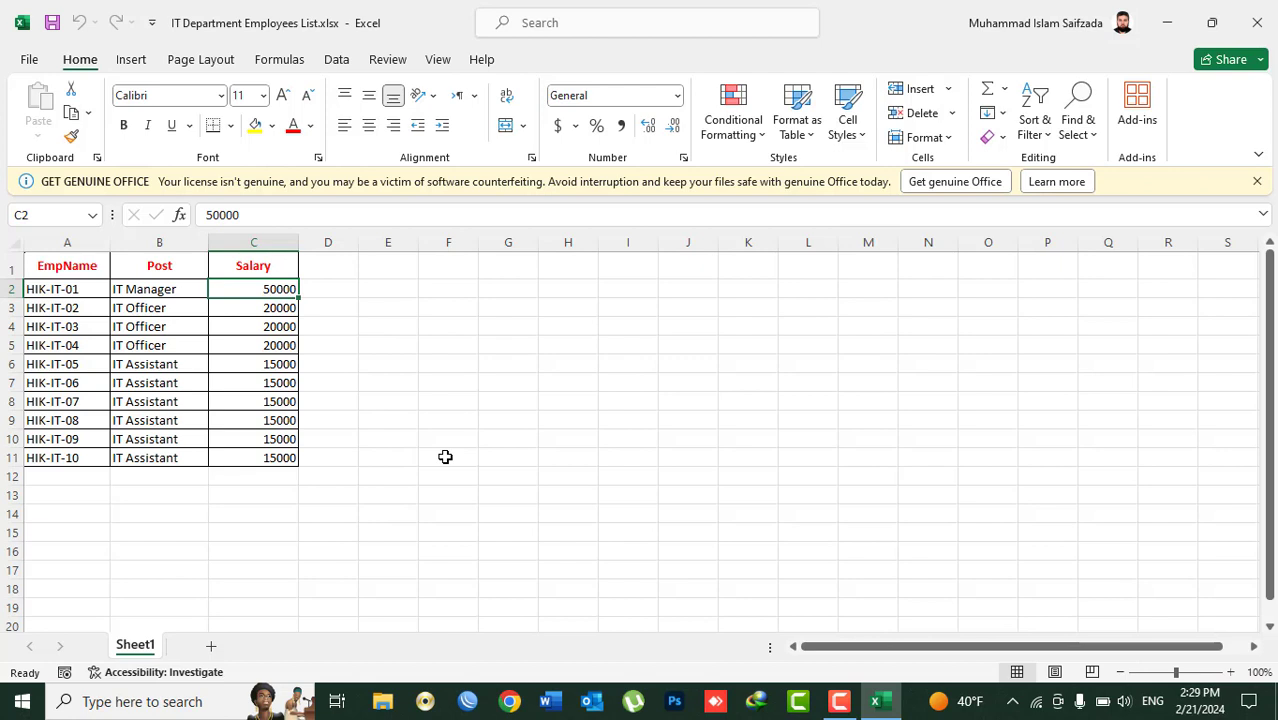
{"action": "left_click", "coordinate": [949, 139]}
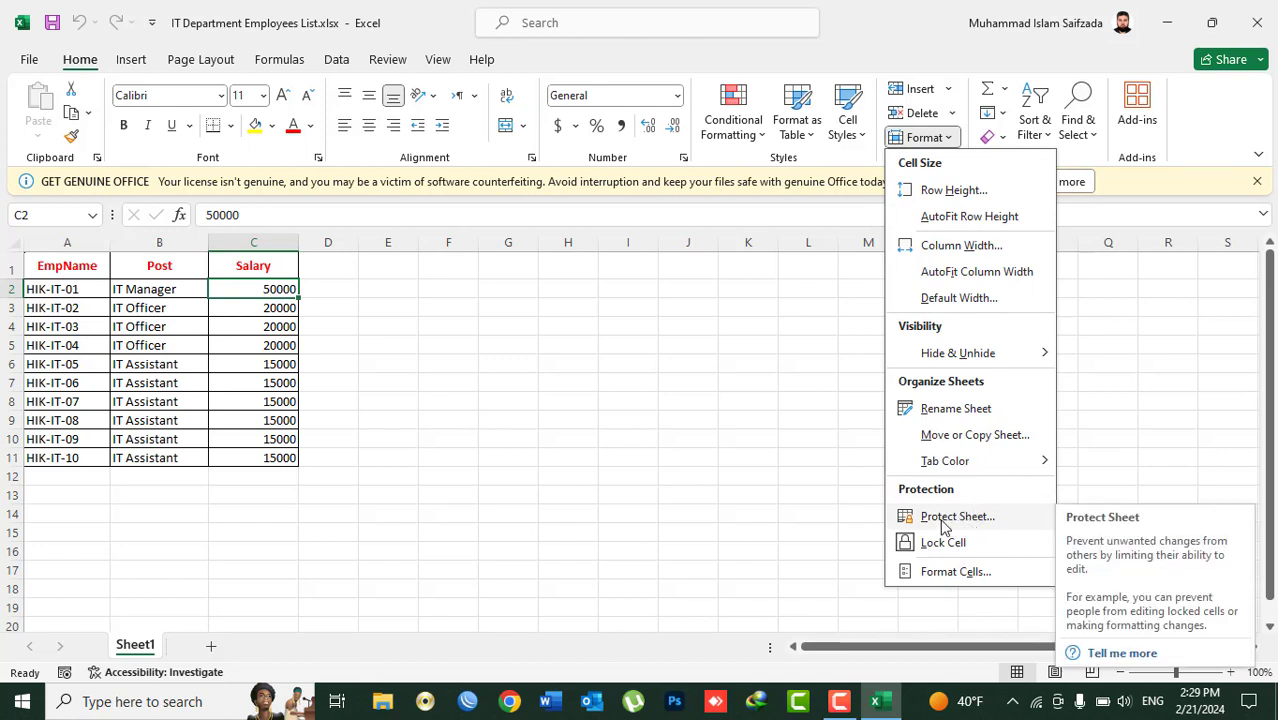
{"action": "left_click", "coordinate": [622, 335]}
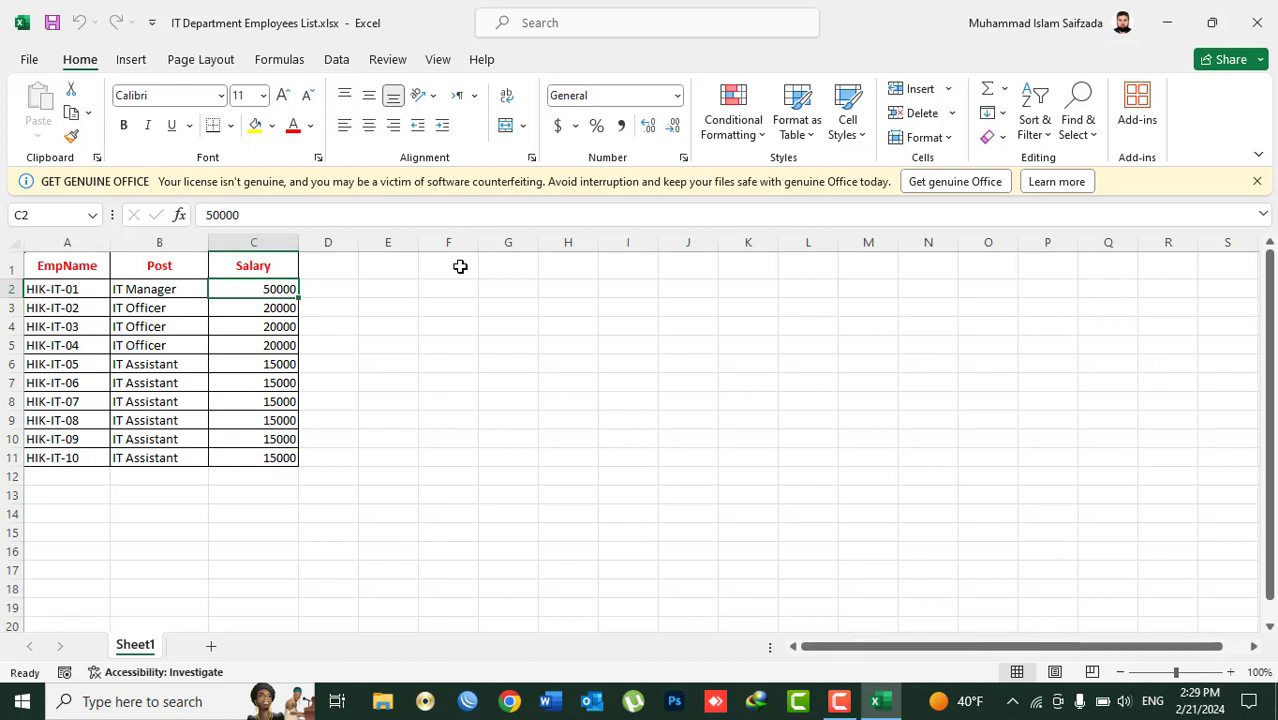
{"action": "left_click", "coordinate": [390, 285]}
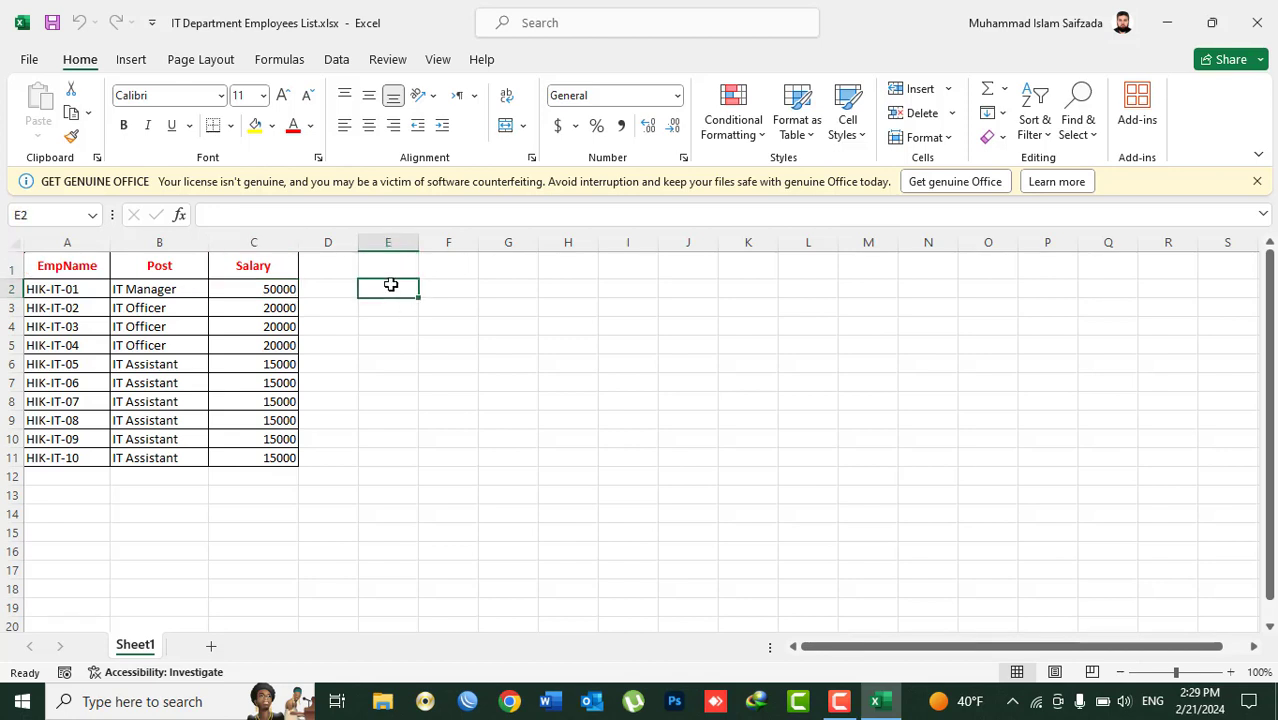
{"action": "left_click", "coordinate": [430, 287]}
{"action": "left_click", "coordinate": [505, 286]}
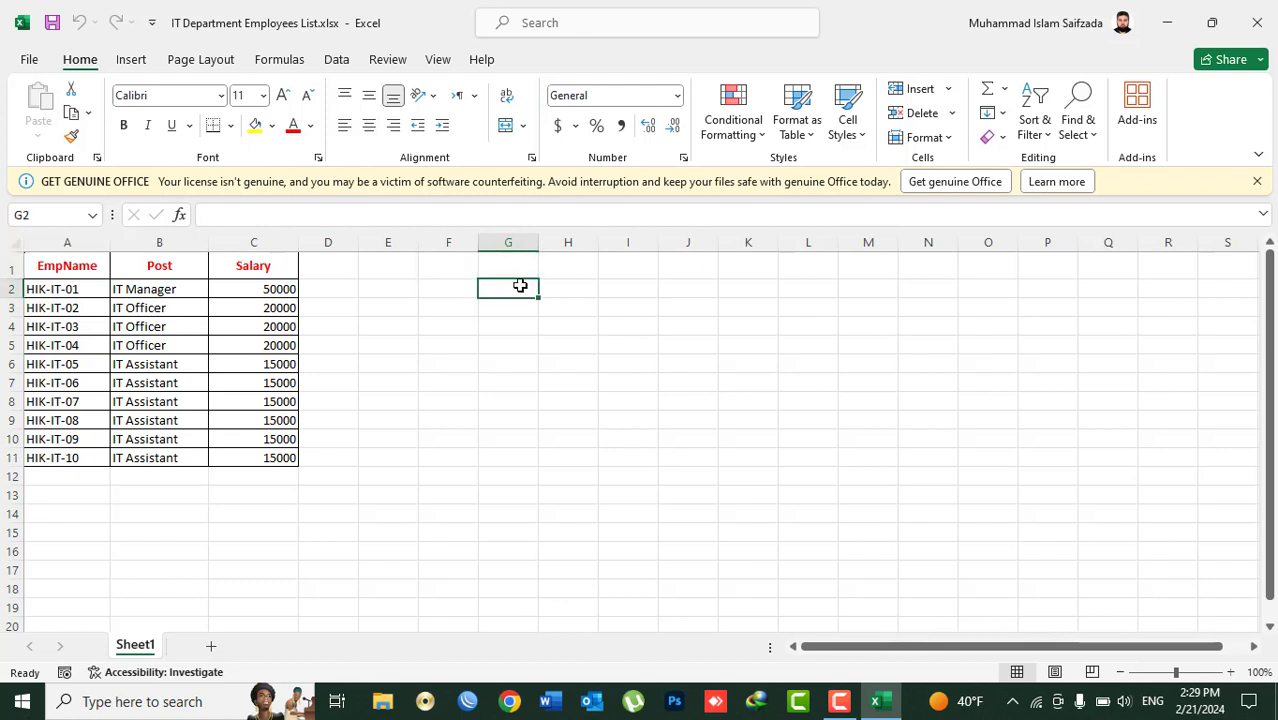
{"action": "left_click", "coordinate": [567, 272]}
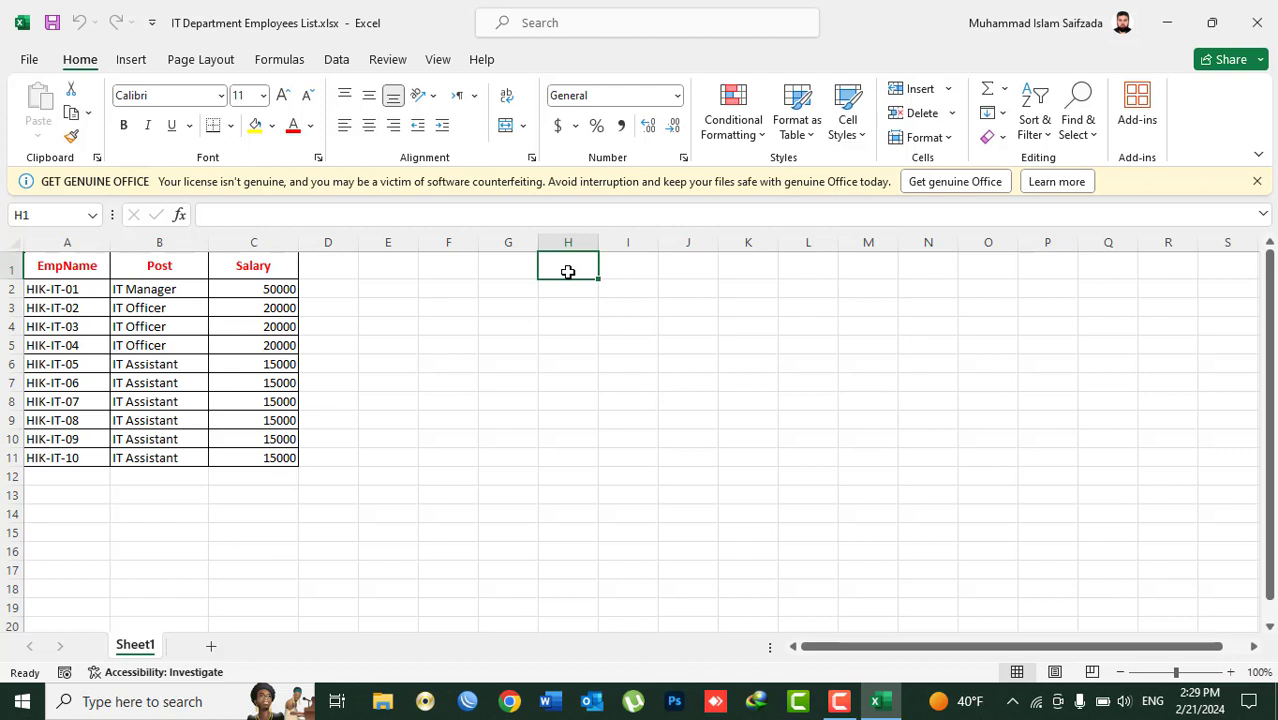
{"action": "type", "text": "asad"}
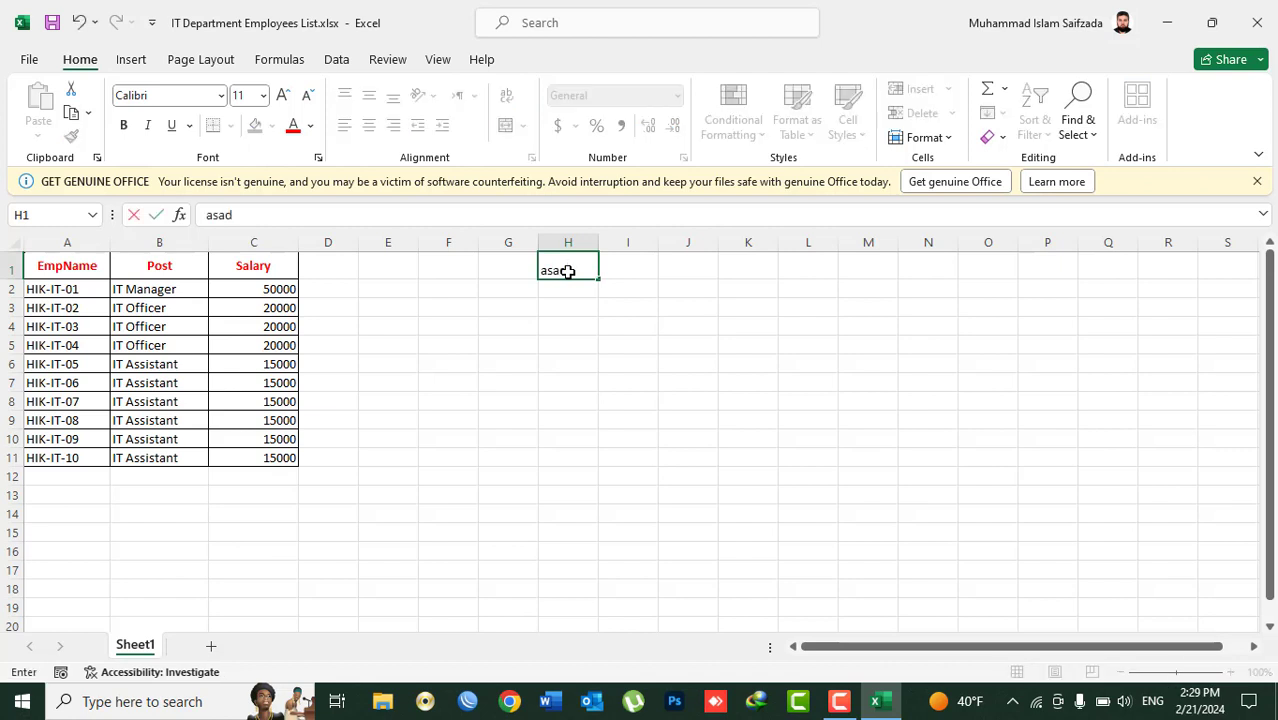
{"action": "key", "text": "Escape"}
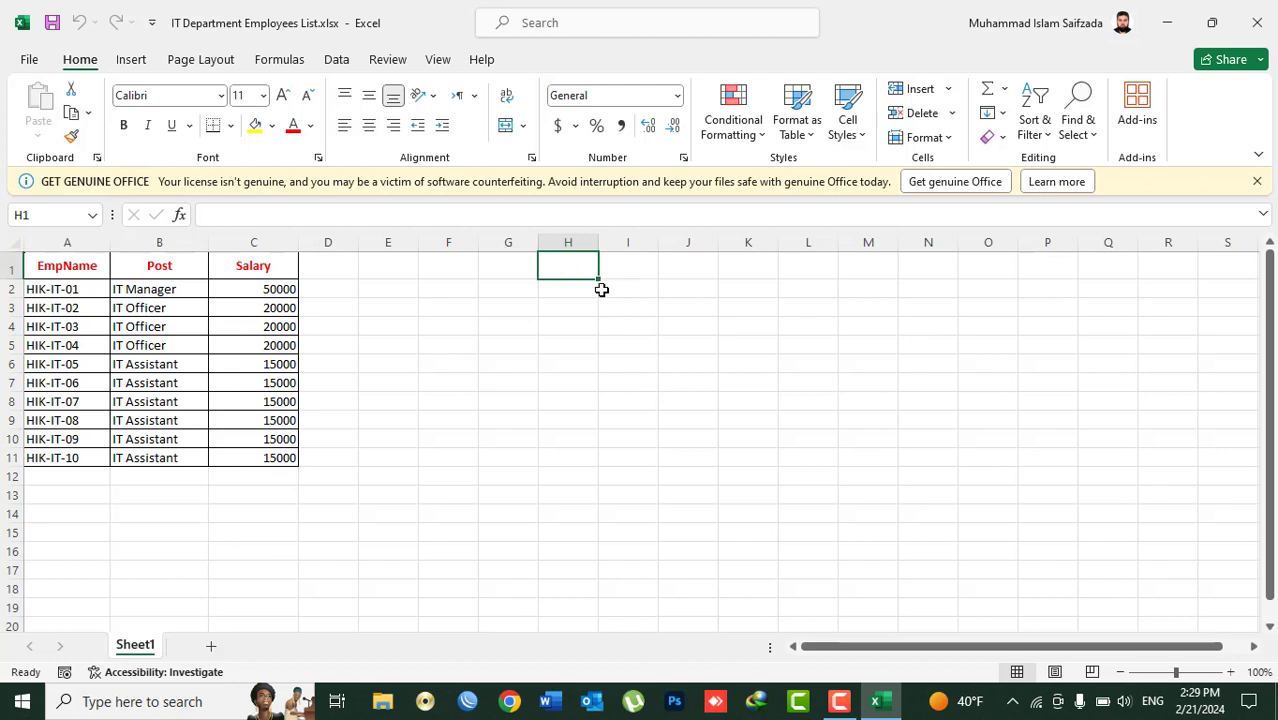
{"action": "left_click", "coordinate": [941, 148]}
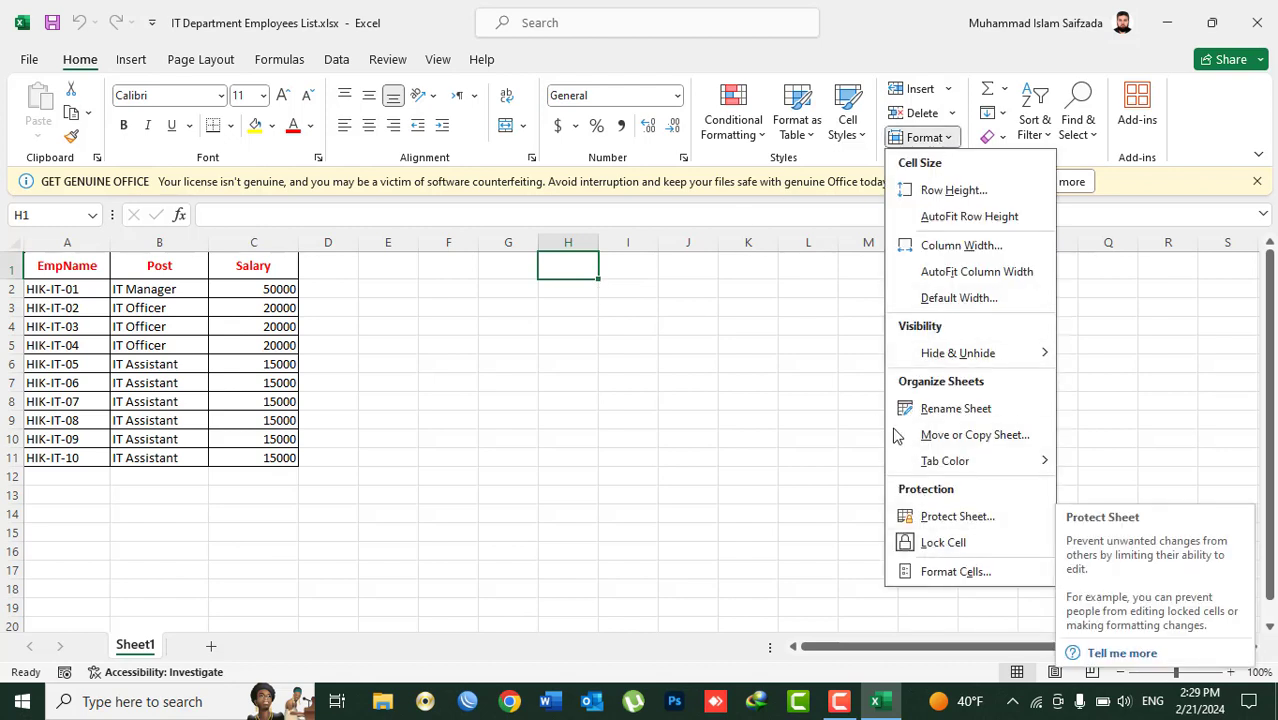
{"action": "left_click", "coordinate": [596, 397]}
{"action": "left_click", "coordinate": [442, 265]}
{"action": "left_click", "coordinate": [924, 139]}
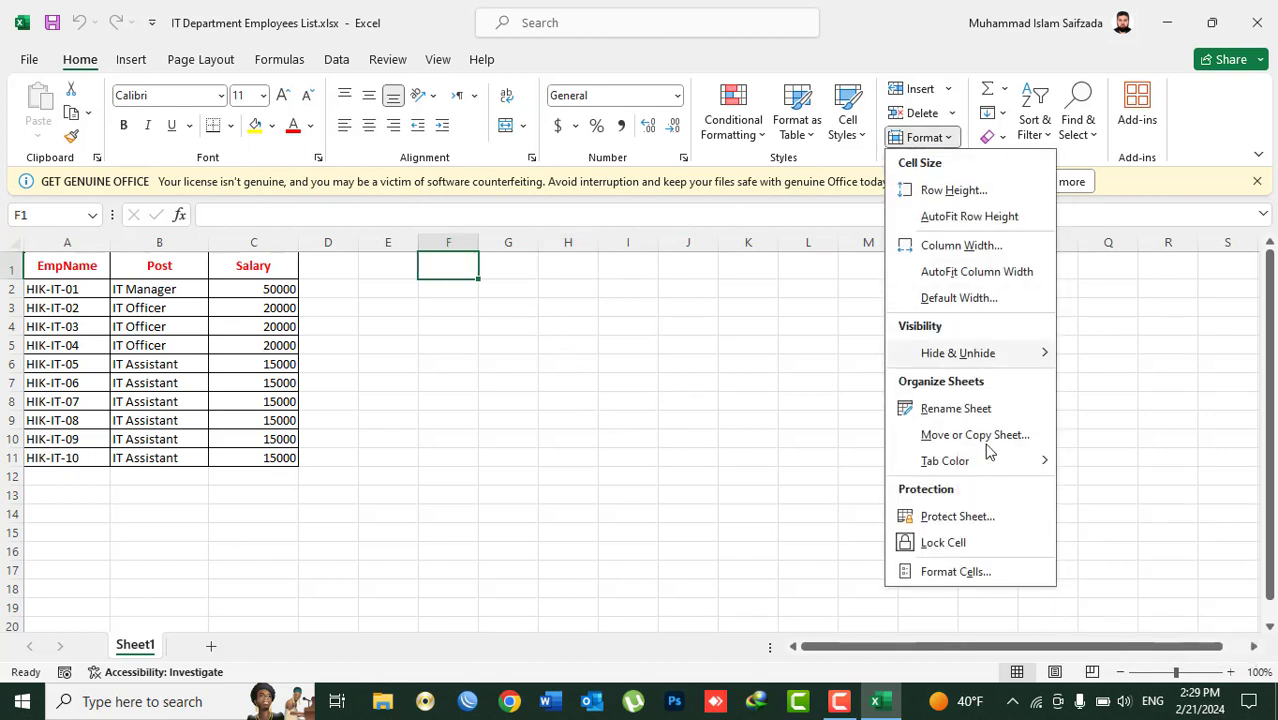
{"action": "left_click", "coordinate": [622, 329]}
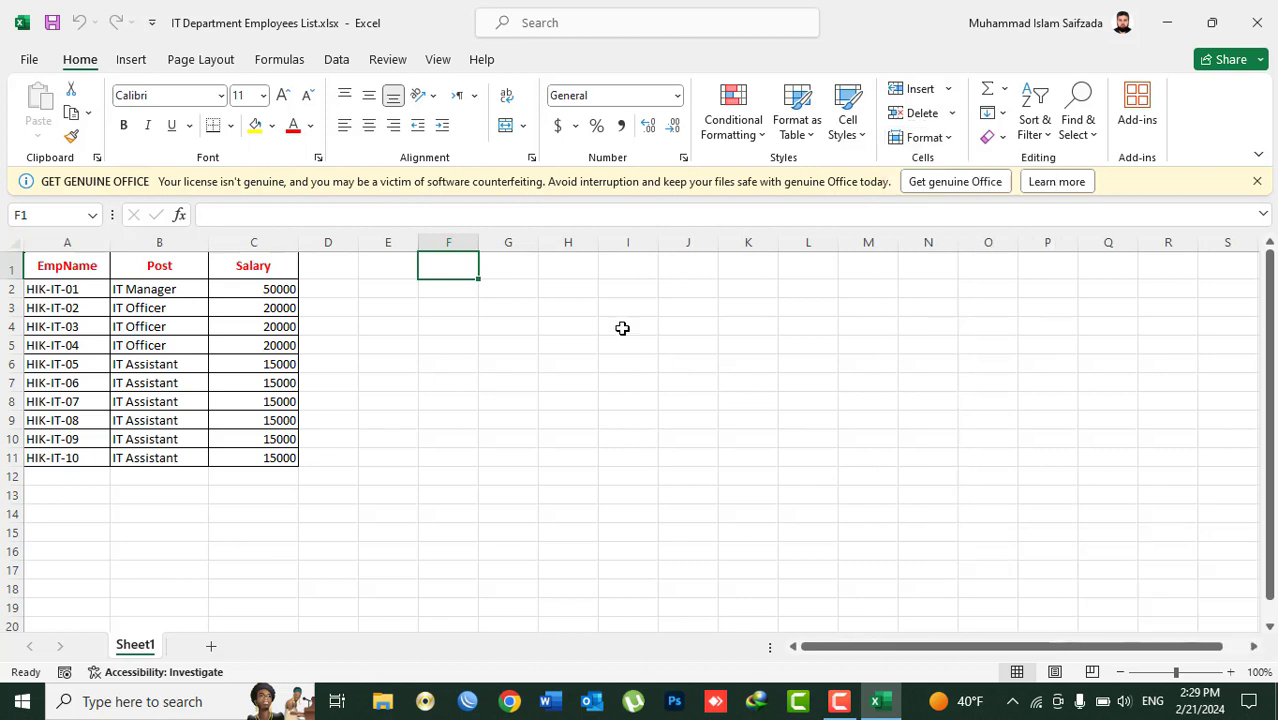
{"action": "left_click", "coordinate": [622, 329]}
{"action": "left_click", "coordinate": [924, 139]}
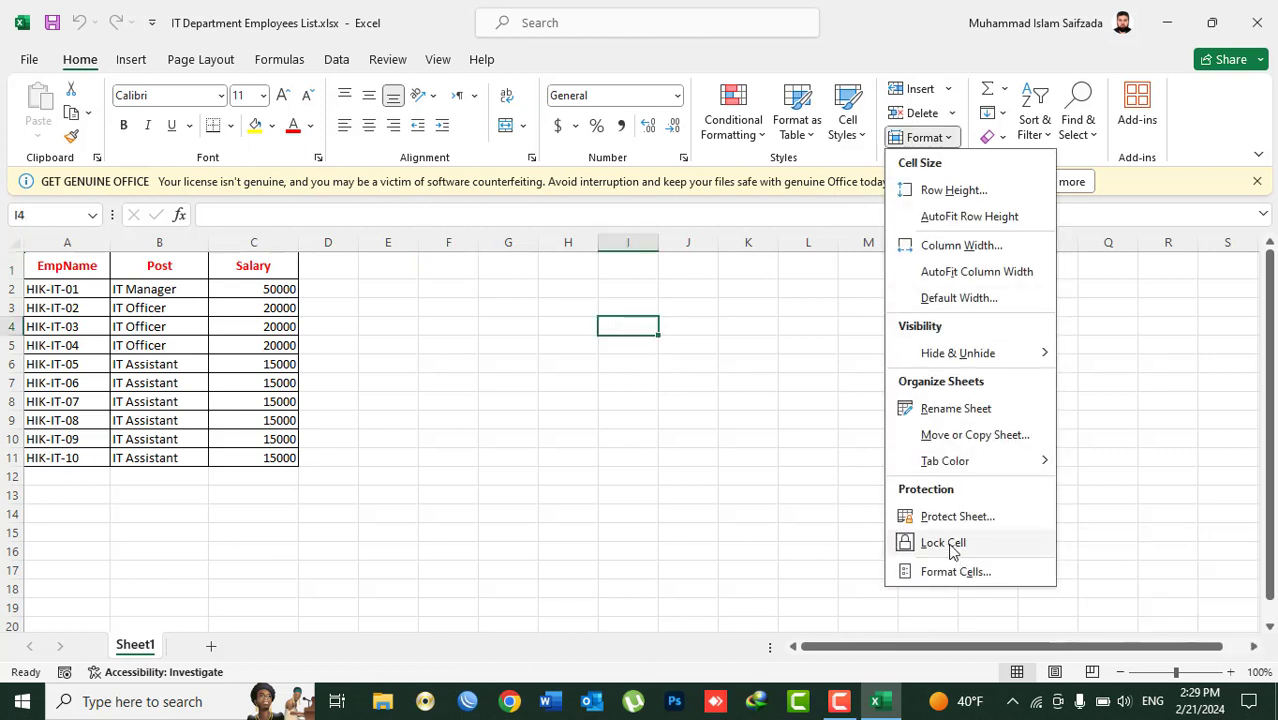
{"action": "left_click_drag", "start_coordinate": [448, 326], "coordinate": [448, 364]}
{"action": "left_click_drag", "start_coordinate": [606, 434], "coordinate": [1135, 550]}
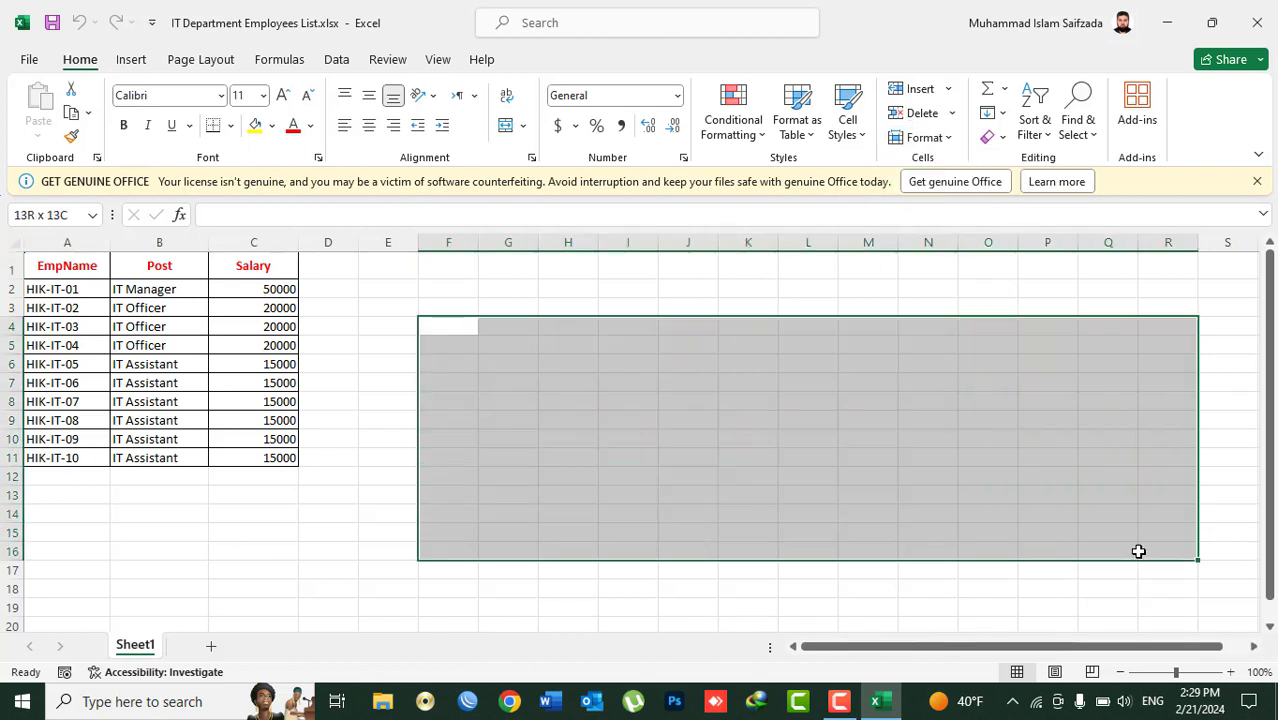
{"action": "left_click", "coordinate": [765, 297]}
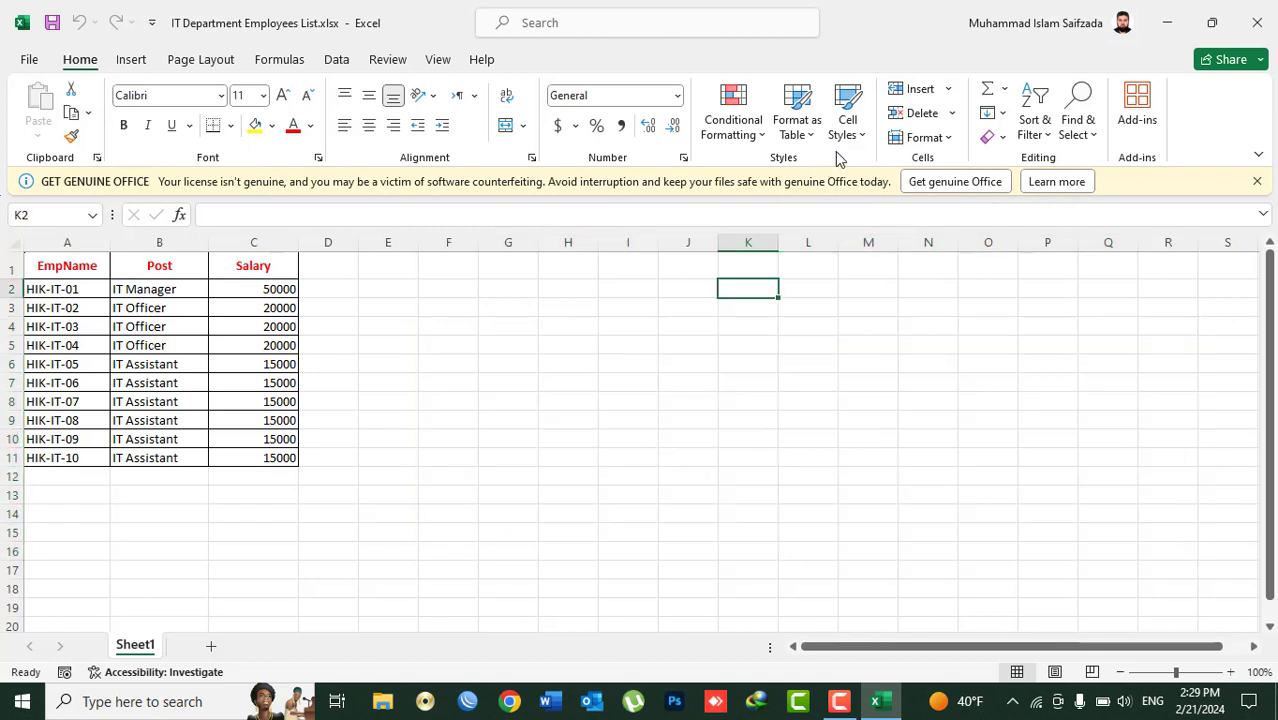
{"action": "left_click", "coordinate": [922, 138]}
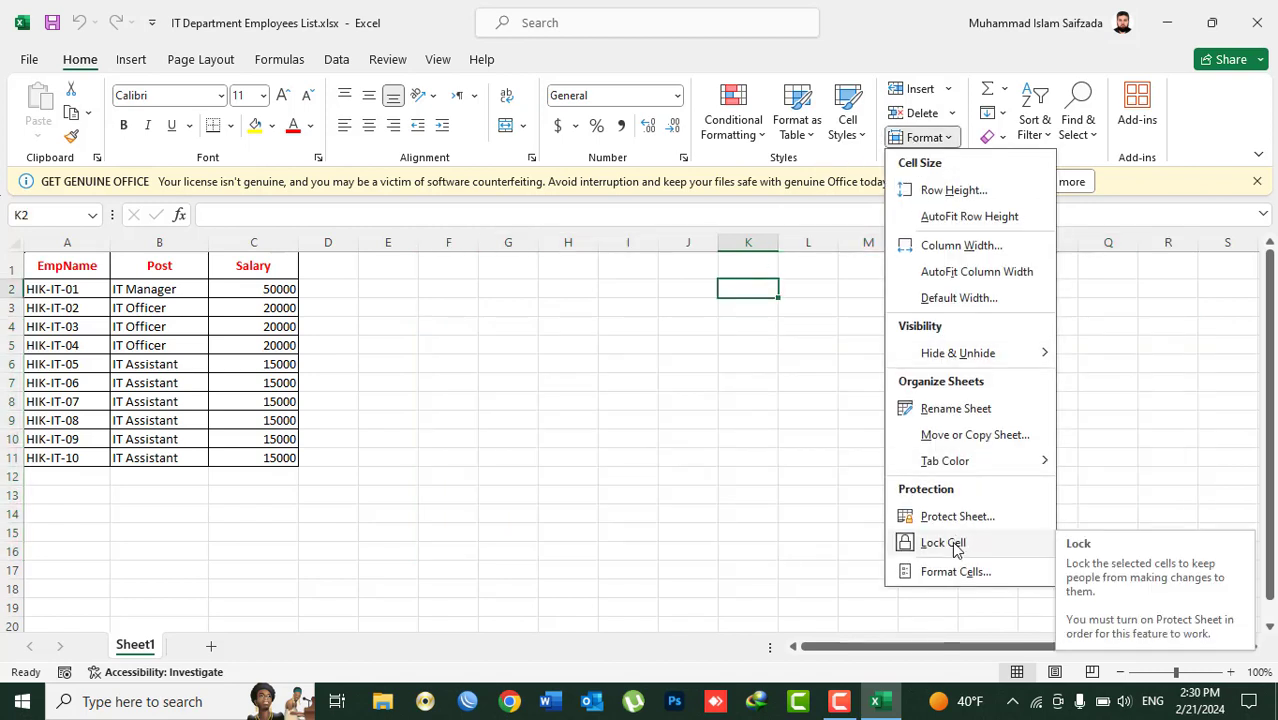
{"action": "left_click", "coordinate": [958, 542]}
{"action": "left_click", "coordinate": [330, 264]}
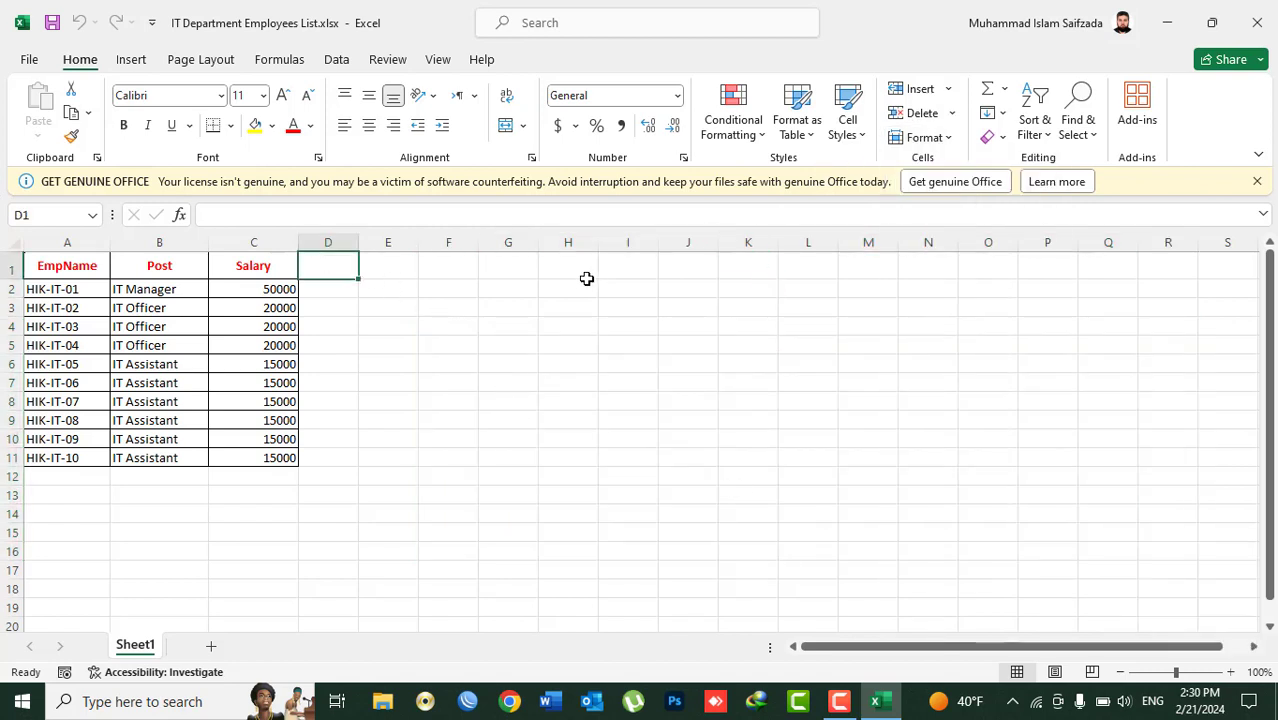
{"action": "left_click", "coordinate": [922, 138]}
Step: Protect Sheet1 with a password, re-entering the password to confirm
{"action": "left_click", "coordinate": [962, 518]}
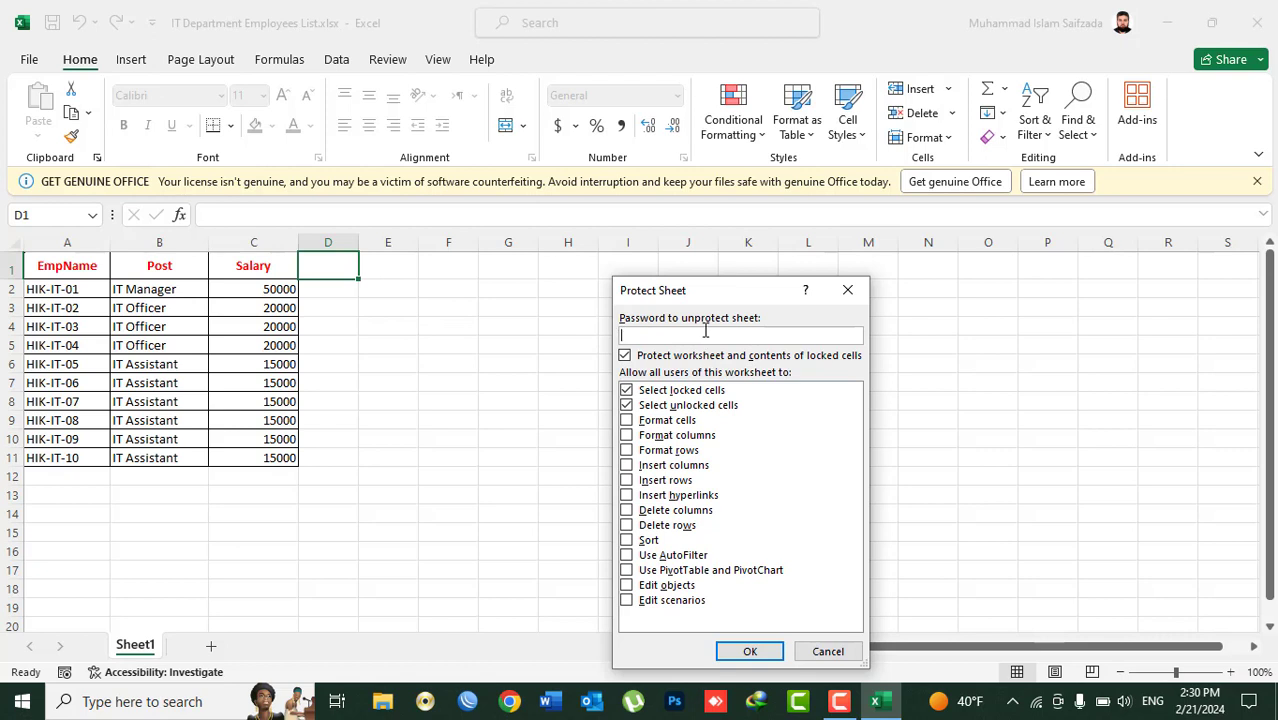
{"action": "left_click", "coordinate": [750, 651]}
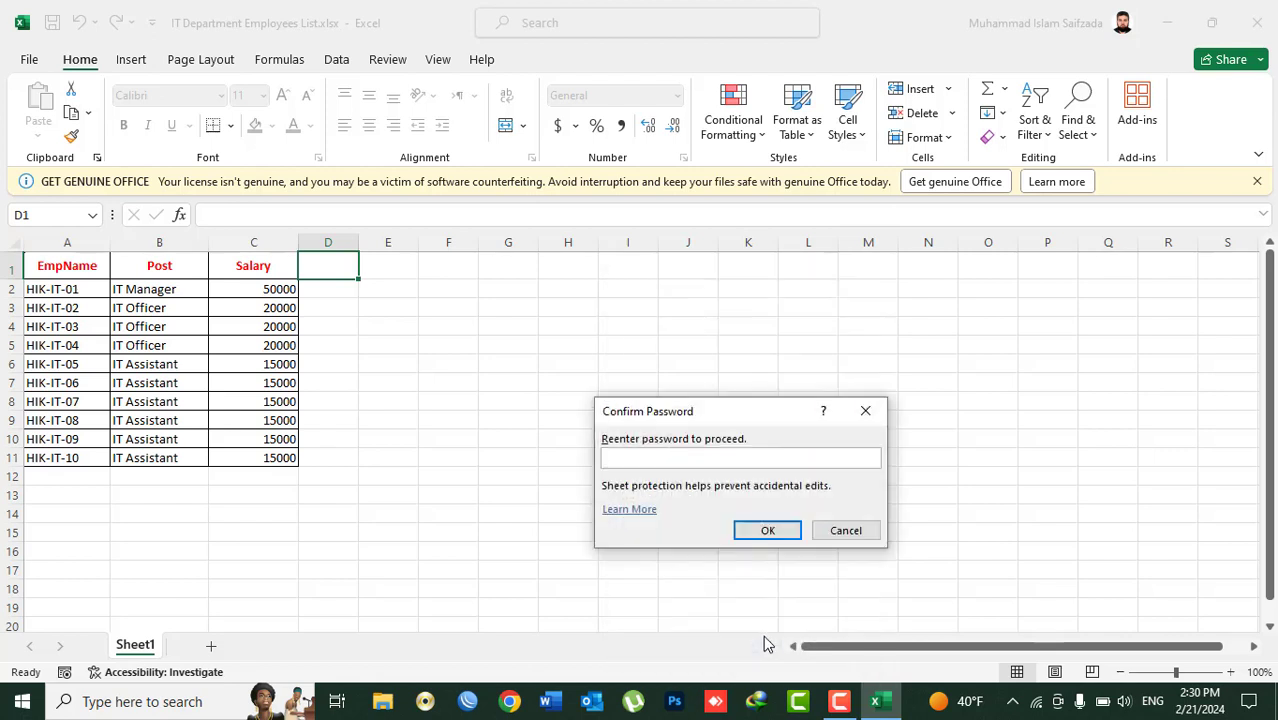
{"action": "left_click", "coordinate": [764, 532]}
Step: Save the workbook and close the Get Genuine Office banner
{"action": "left_click", "coordinate": [431, 367]}
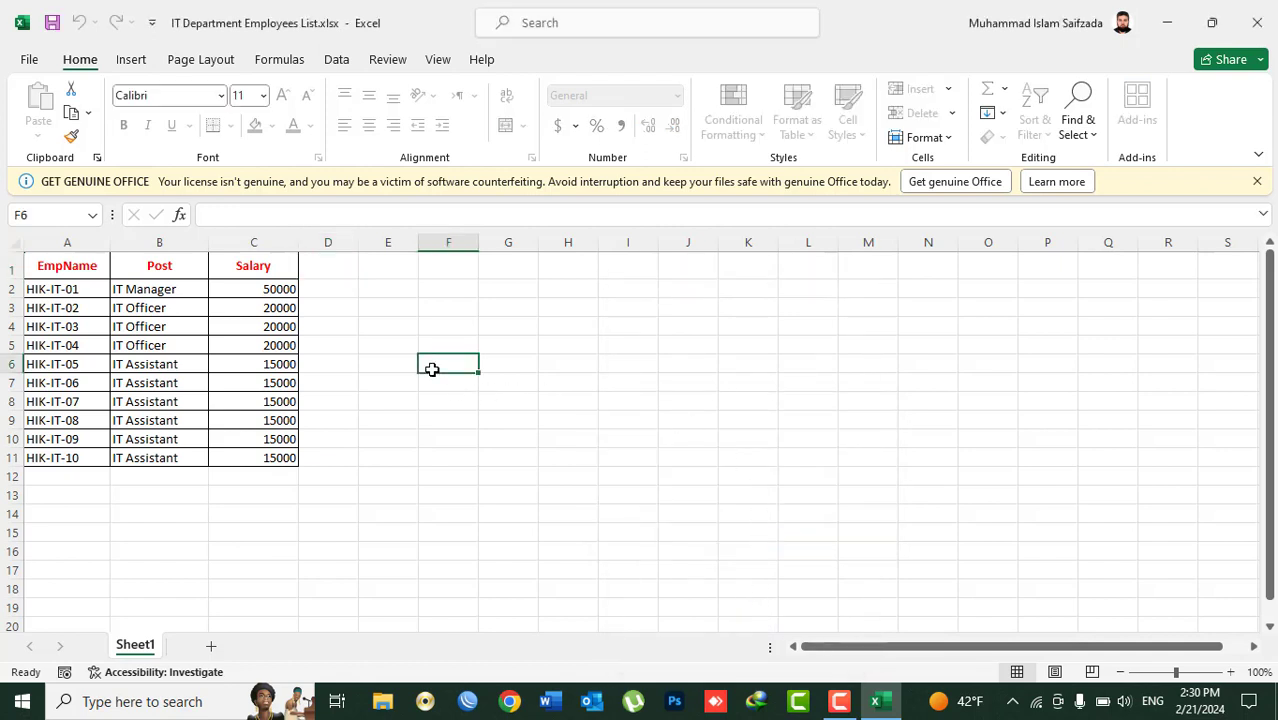
{"action": "left_click", "coordinate": [553, 322]}
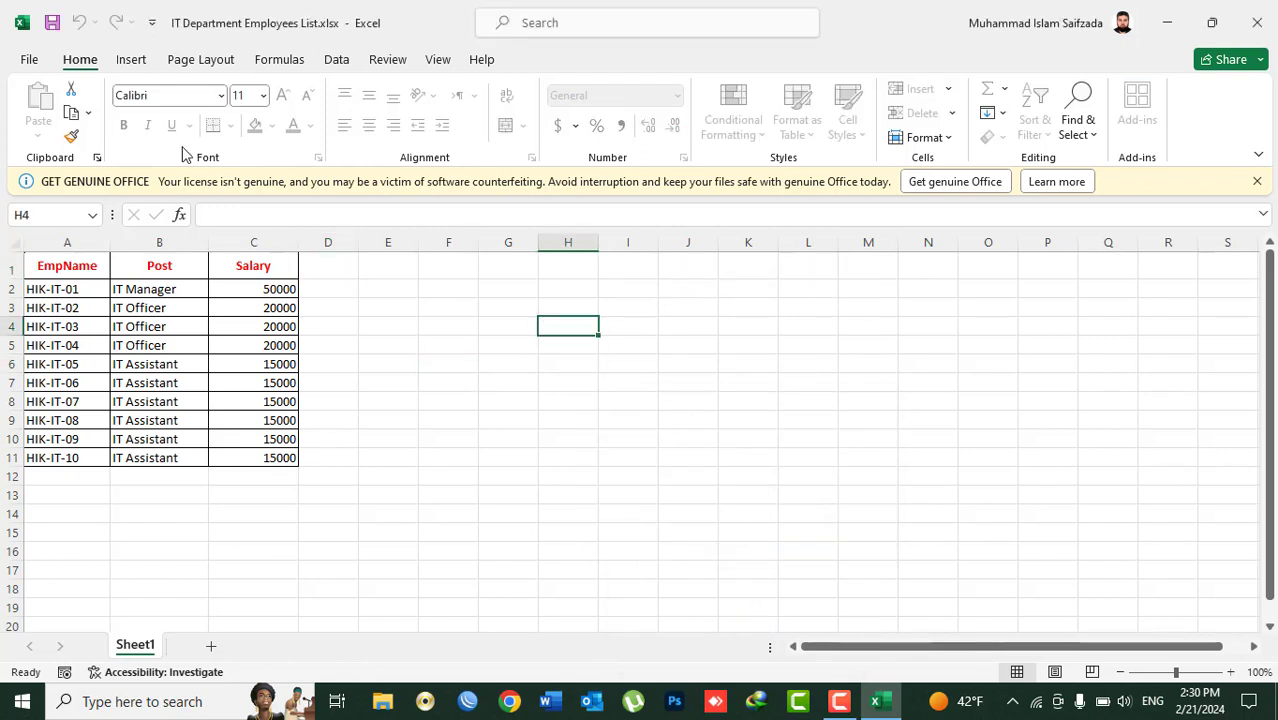
{"action": "left_click", "coordinate": [55, 30]}
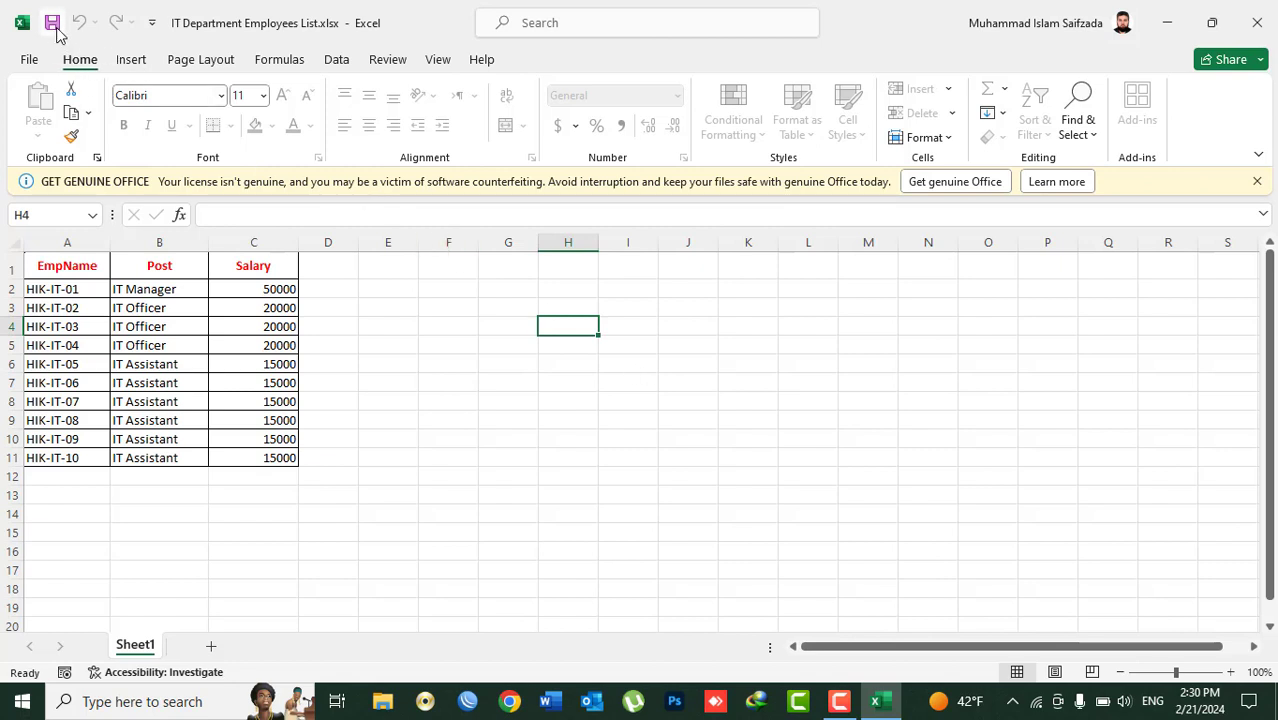
{"action": "left_click", "coordinate": [1257, 181]}
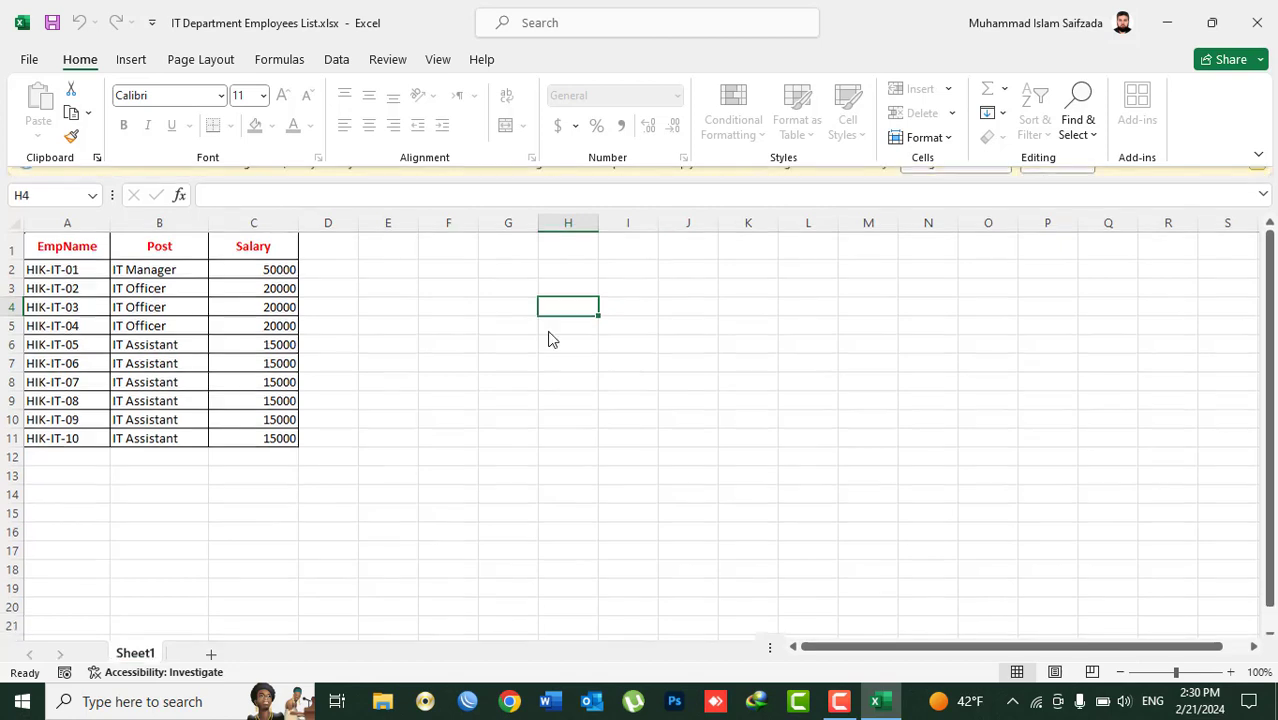
Step: Try editing cells F4, I9 and G10, dismissing each protected-sheet warning
{"action": "double_click", "coordinate": [451, 297]}
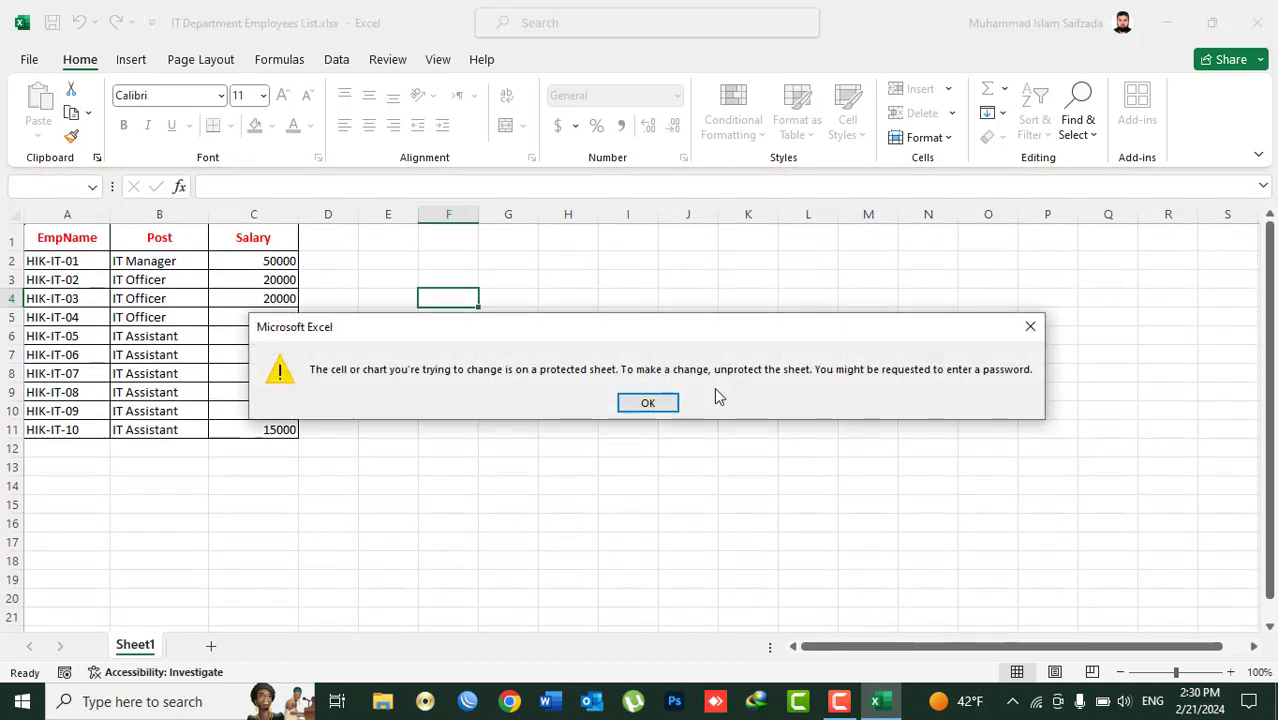
{"action": "left_click", "coordinate": [650, 402]}
{"action": "double_click", "coordinate": [620, 394]}
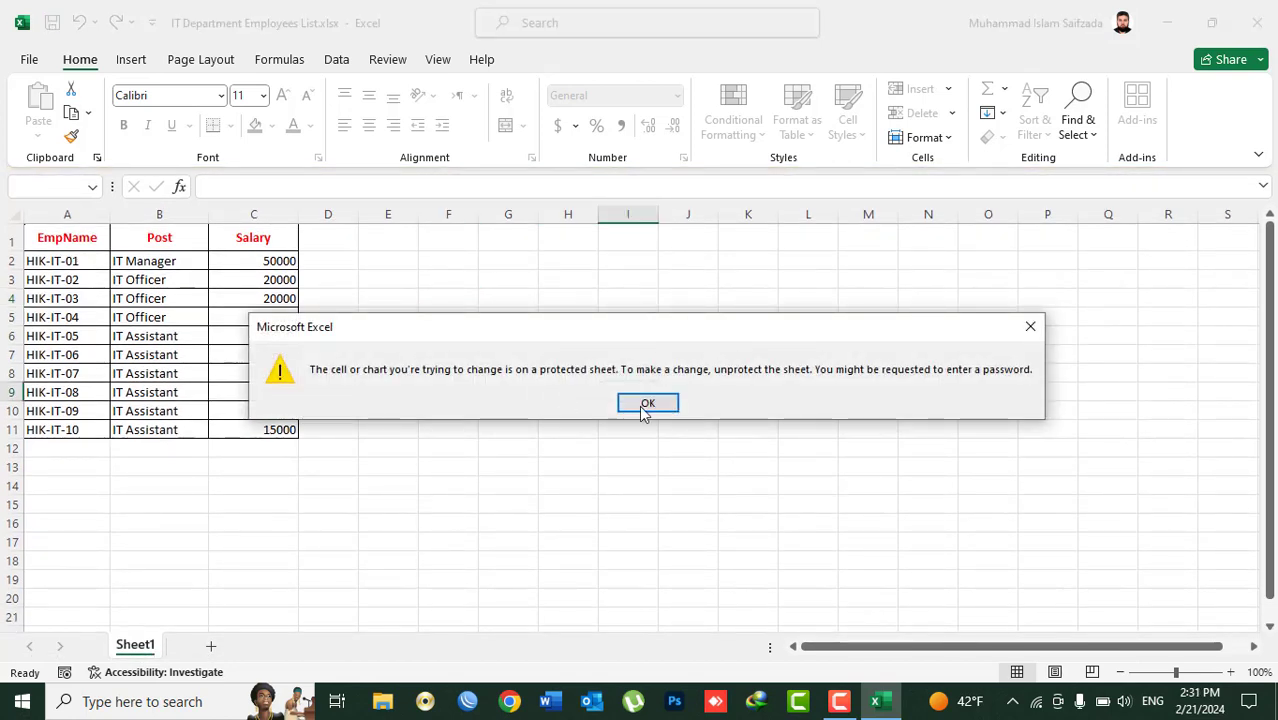
{"action": "left_click", "coordinate": [645, 405]}
{"action": "left_click", "coordinate": [519, 408]}
{"action": "double_click", "coordinate": [517, 408]}
{"action": "left_click", "coordinate": [650, 402]}
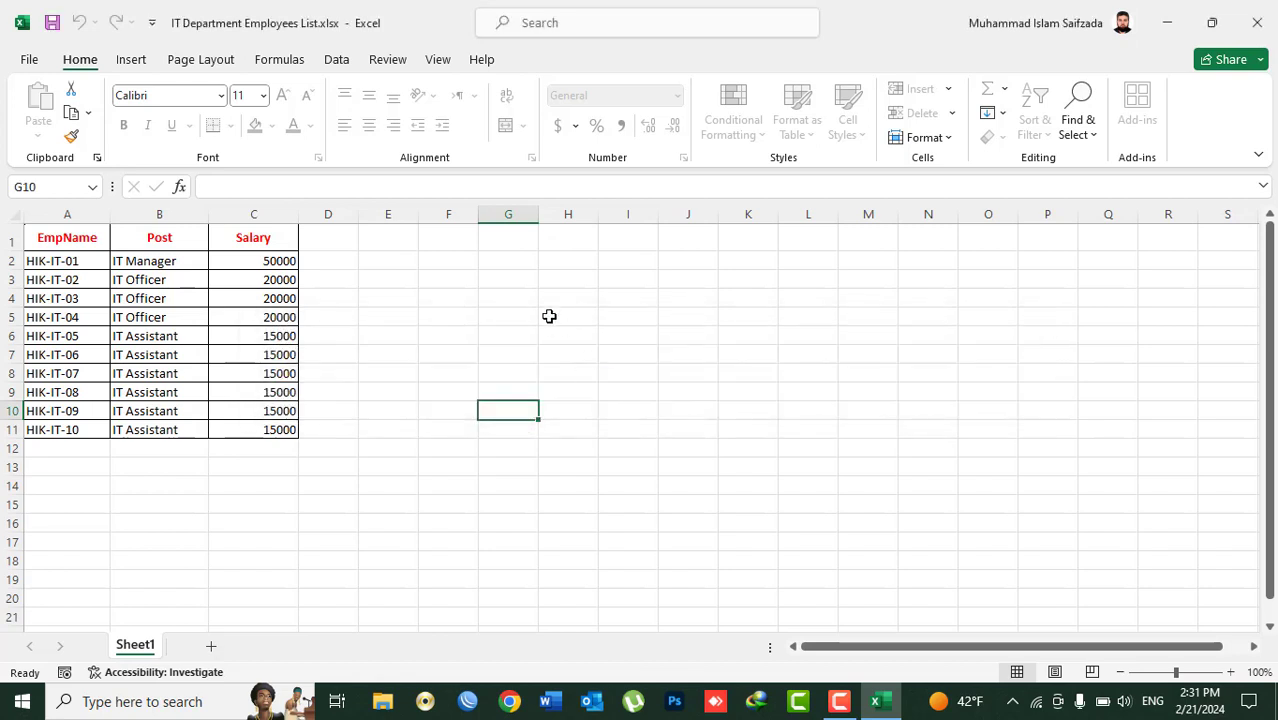
Step: Try editing H5, the 15000 salary in C6, and N8, dismissing each warning
{"action": "left_click", "coordinate": [549, 316]}
{"action": "double_click", "coordinate": [549, 316]}
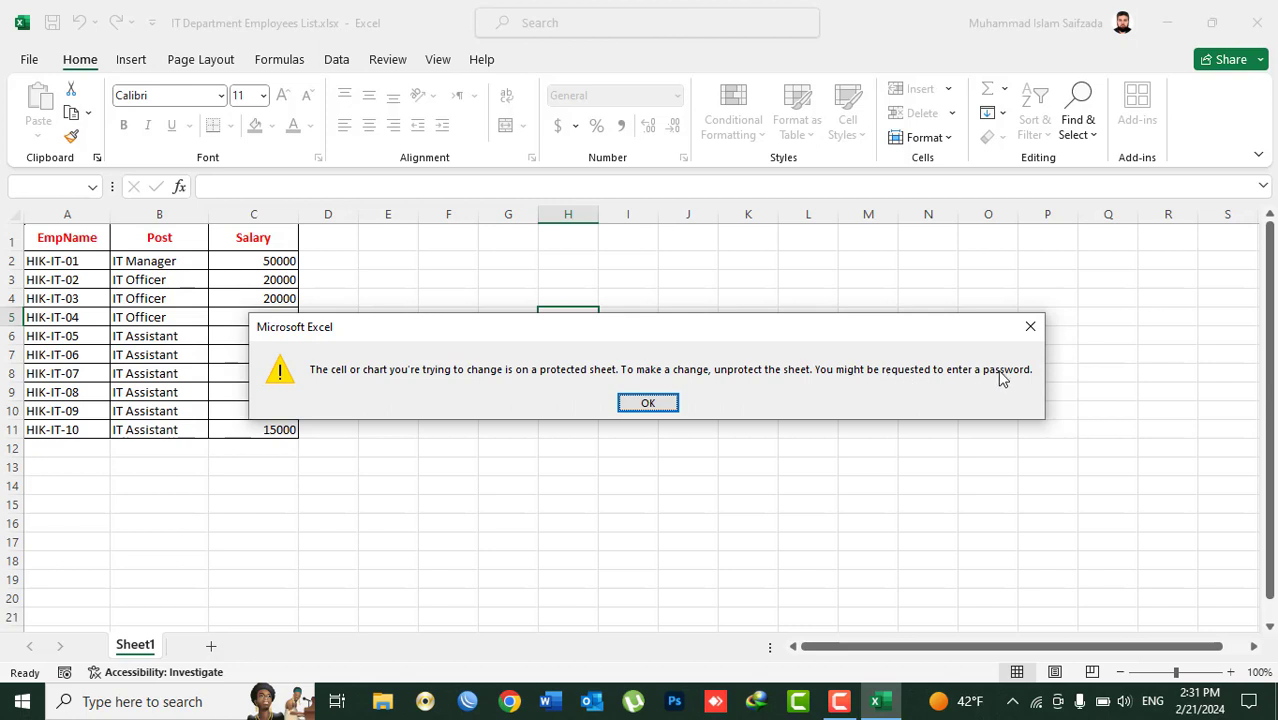
{"action": "left_click", "coordinate": [674, 401]}
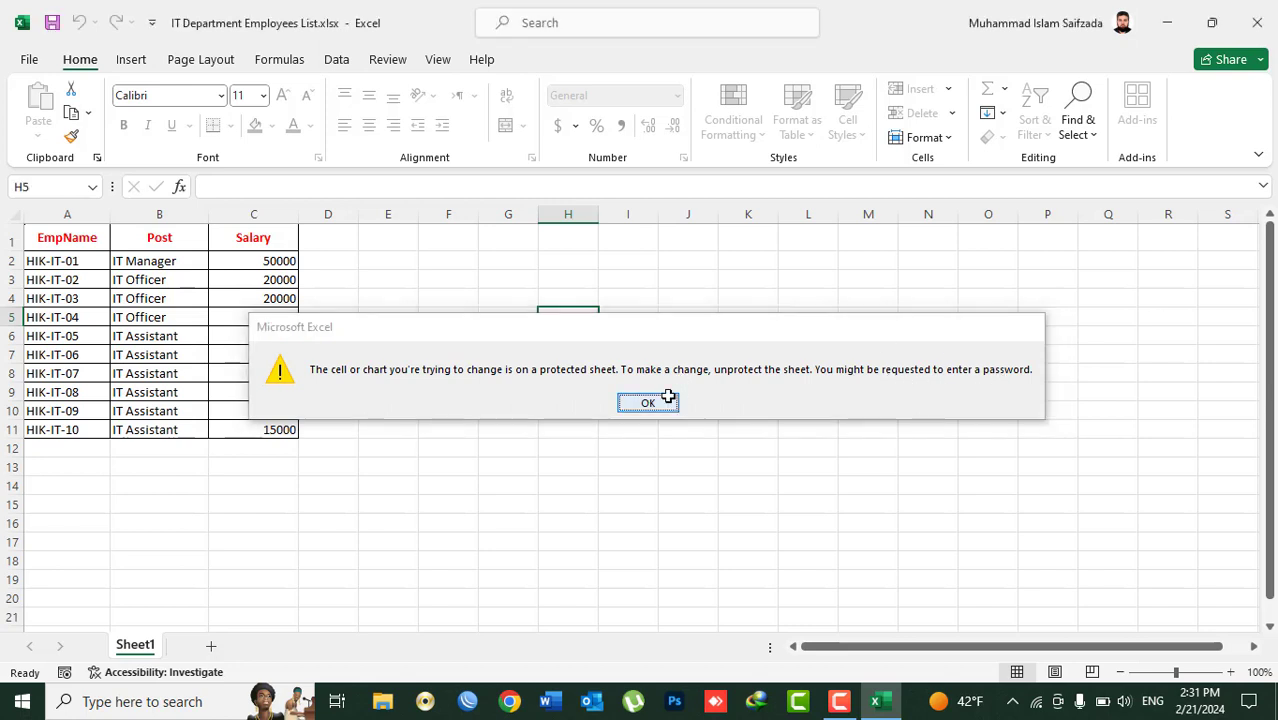
{"action": "left_click", "coordinate": [211, 334]}
{"action": "double_click", "coordinate": [213, 343]}
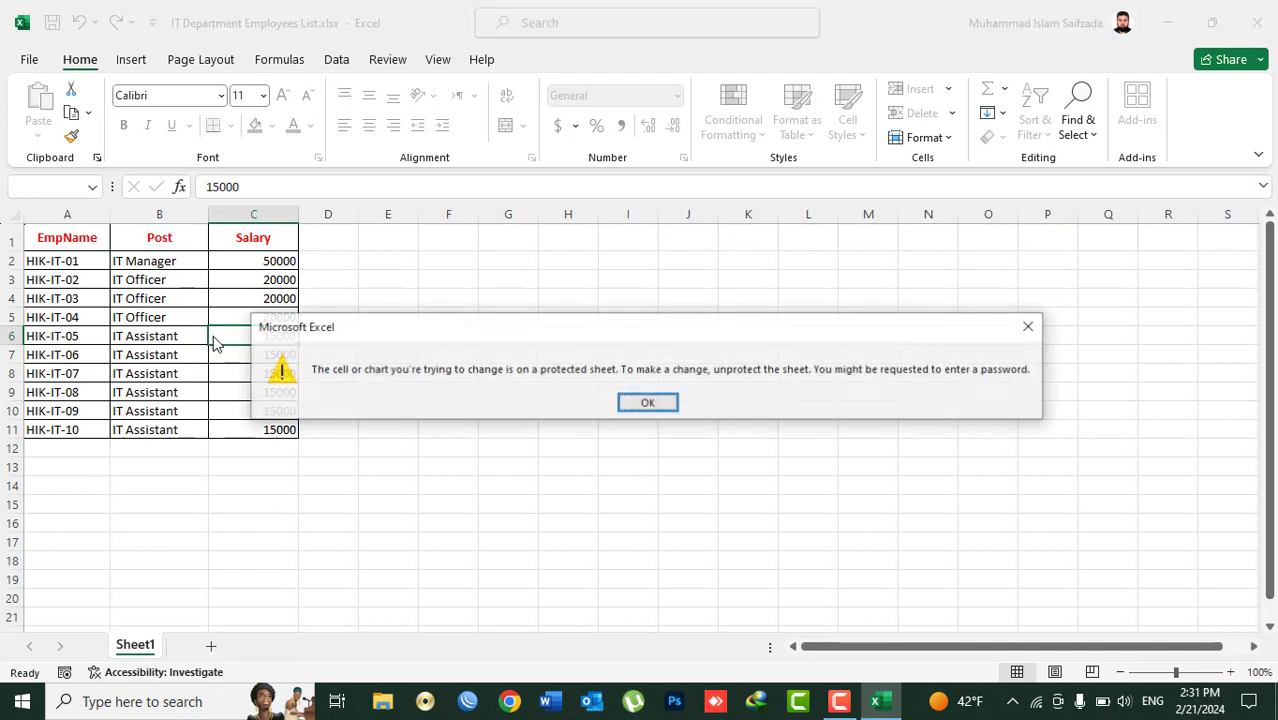
{"action": "left_click", "coordinate": [665, 405]}
{"action": "left_click", "coordinate": [950, 373]}
{"action": "double_click", "coordinate": [955, 372]}
{"action": "left_click", "coordinate": [672, 401]}
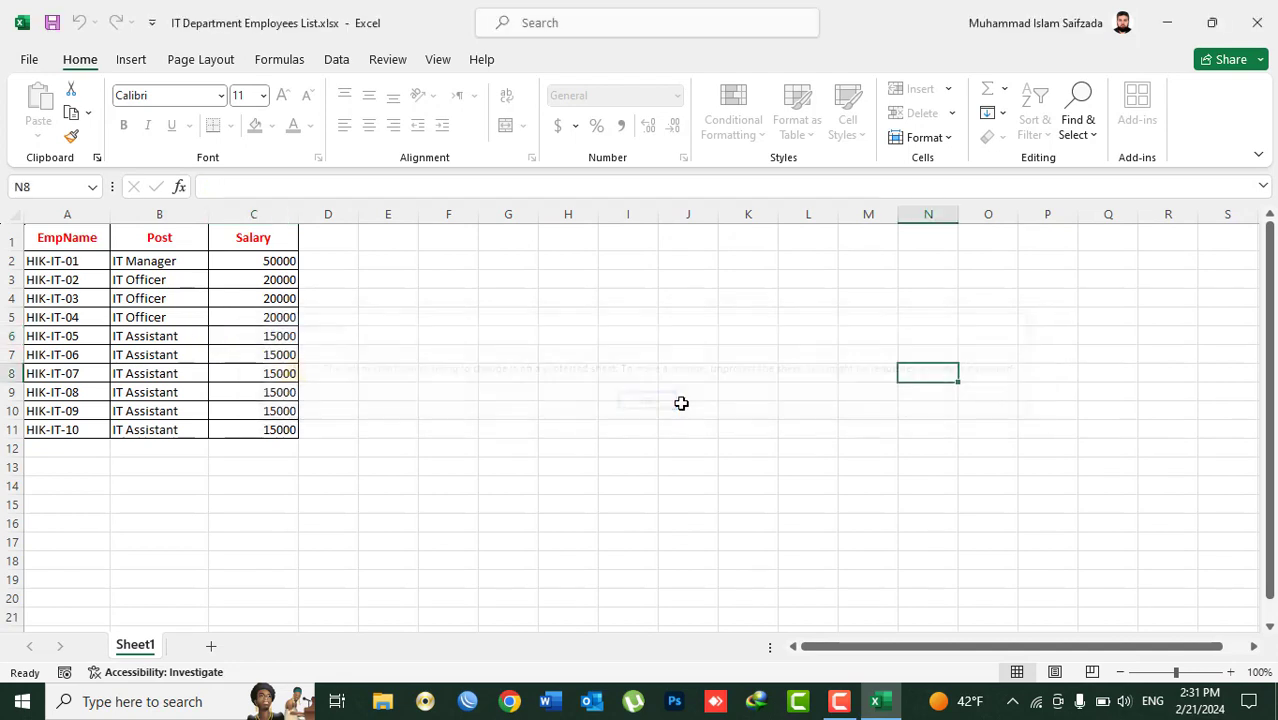
Step: Attempt Unprotect Sheet with a password and dismiss the incorrect-password error
{"action": "left_click", "coordinate": [916, 144]}
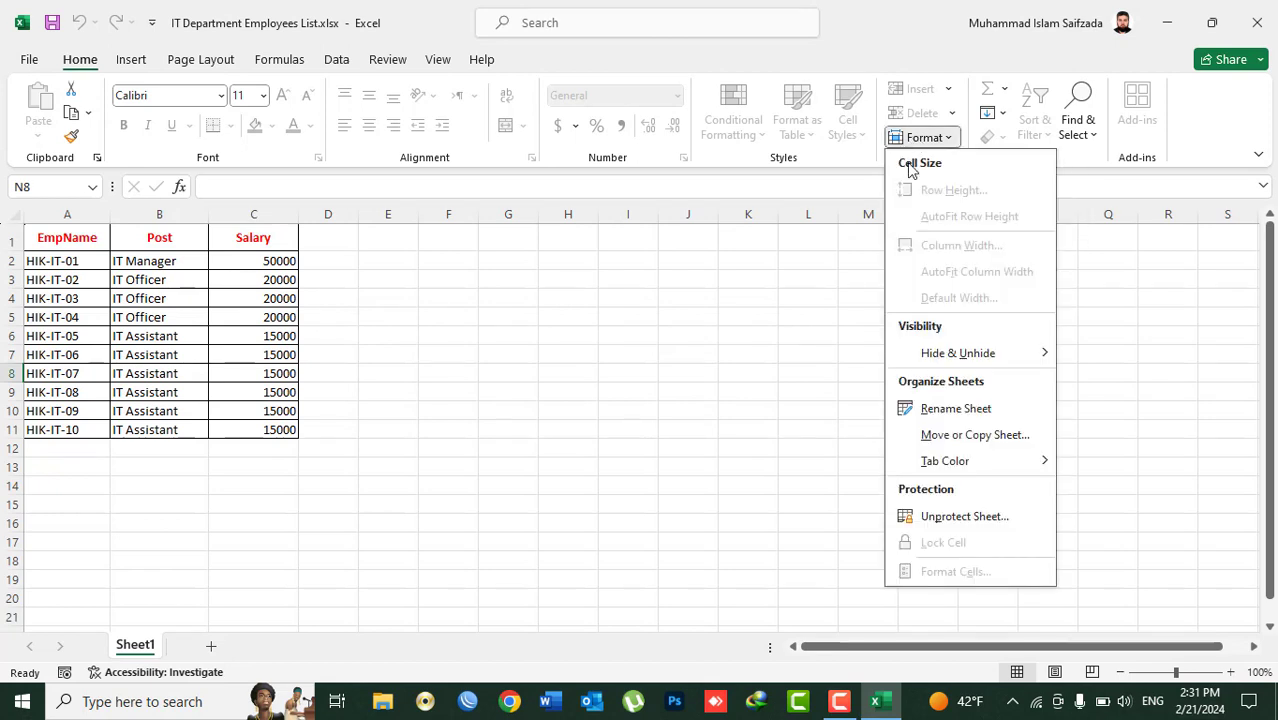
{"action": "left_click", "coordinate": [938, 518]}
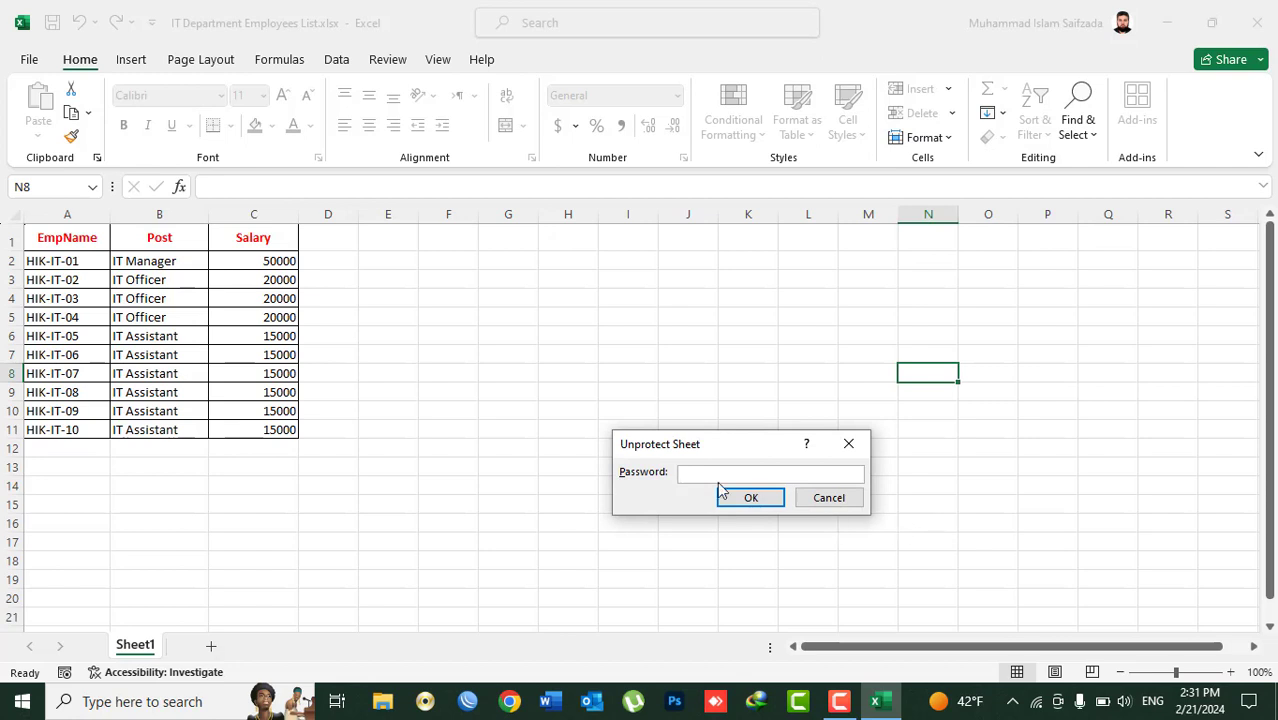
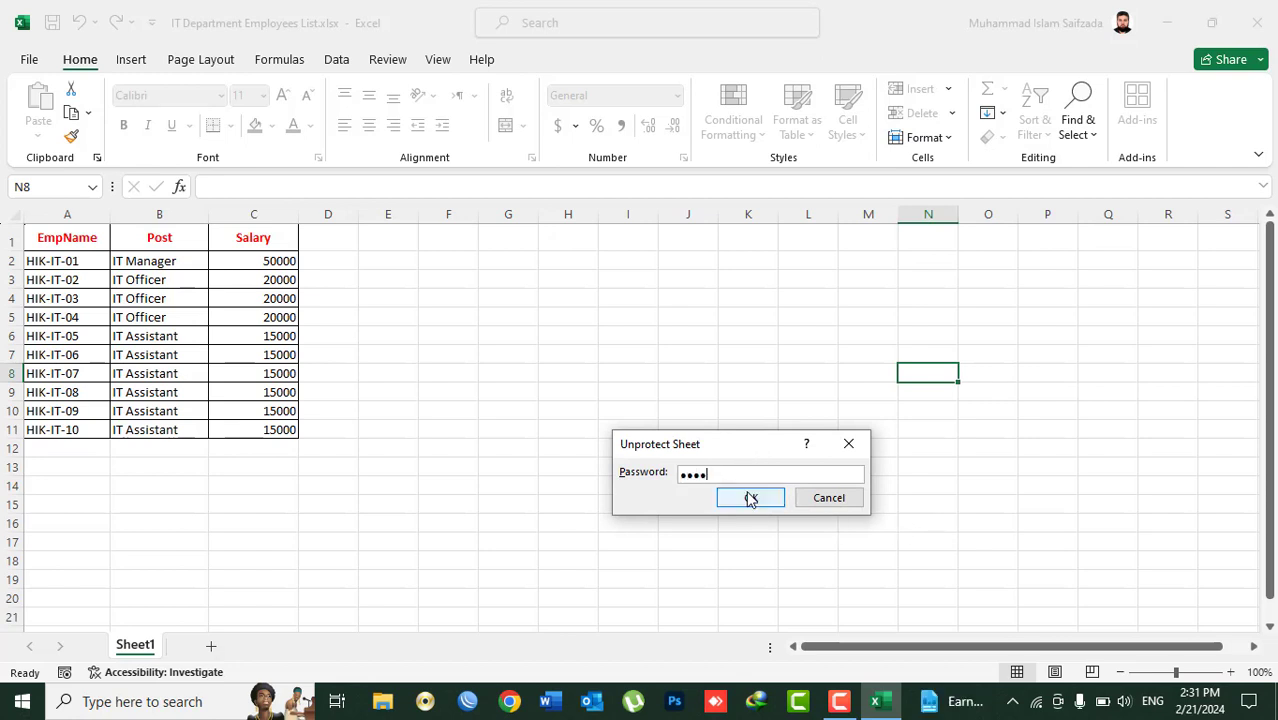
{"action": "left_click", "coordinate": [750, 497]}
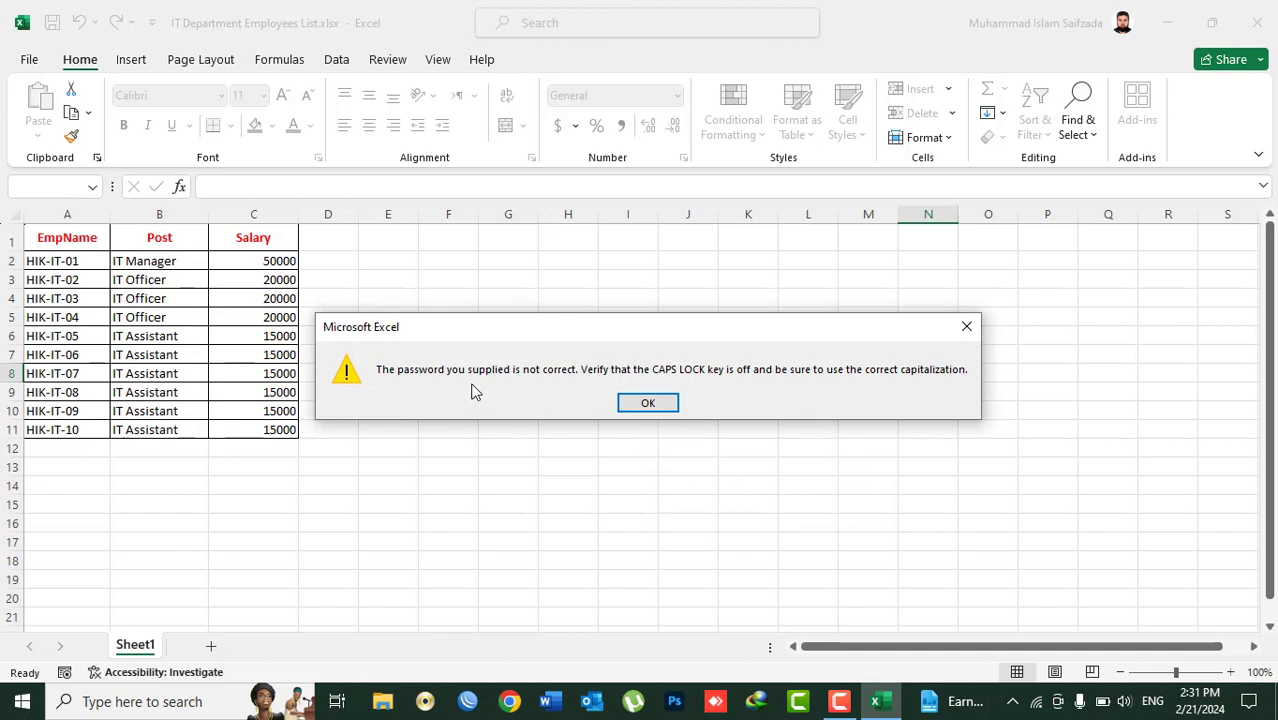
{"action": "left_click", "coordinate": [648, 404]}
Step: Unprotect Sheet1 by entering the correct password
{"action": "left_click", "coordinate": [930, 138]}
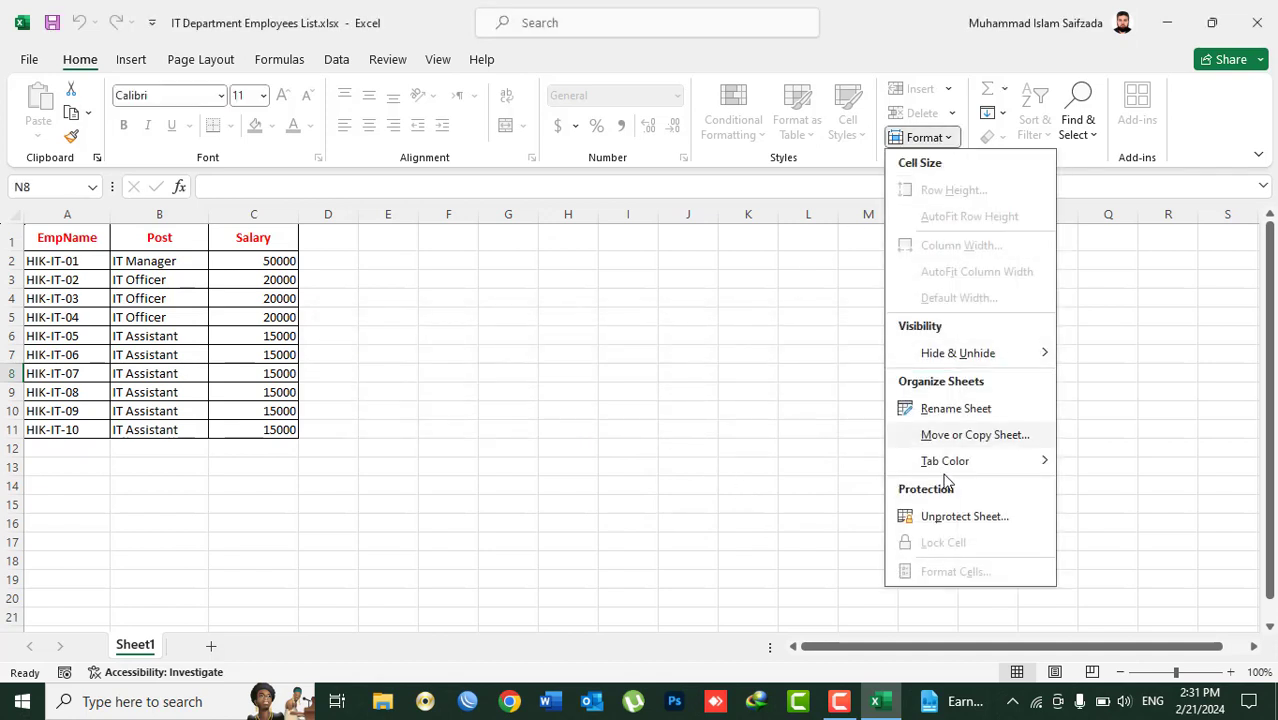
{"action": "left_click", "coordinate": [953, 524]}
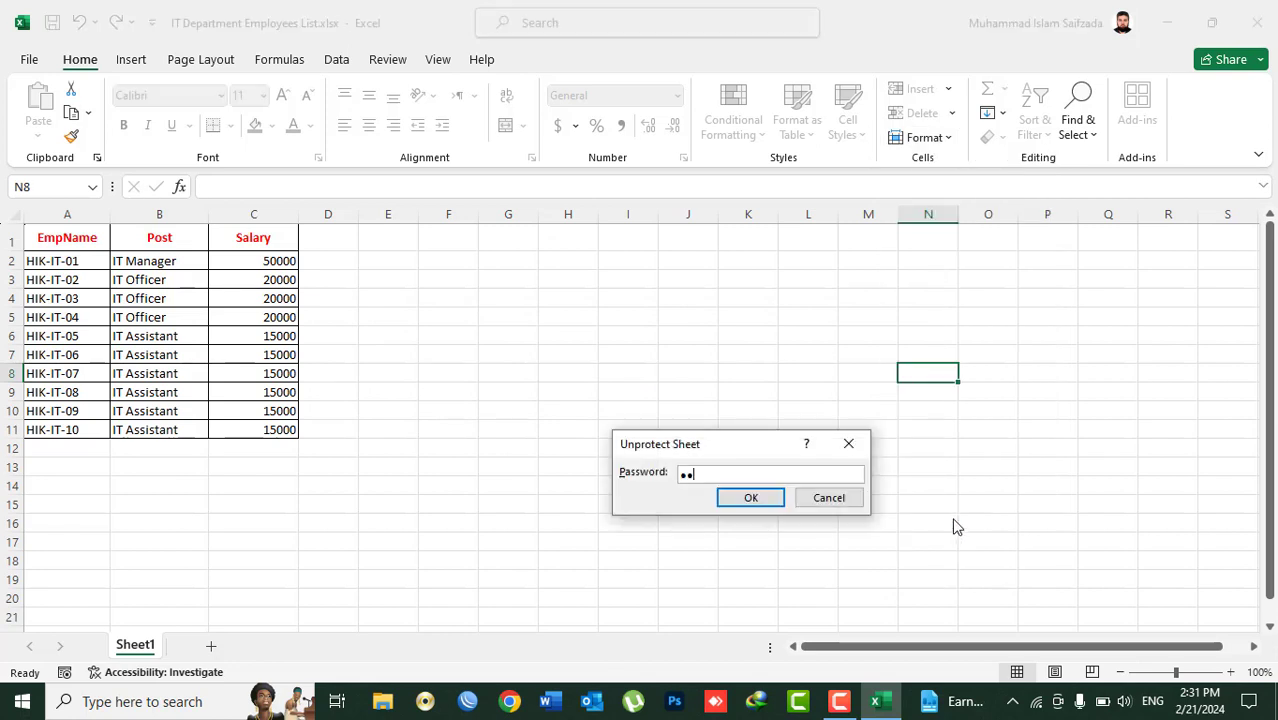
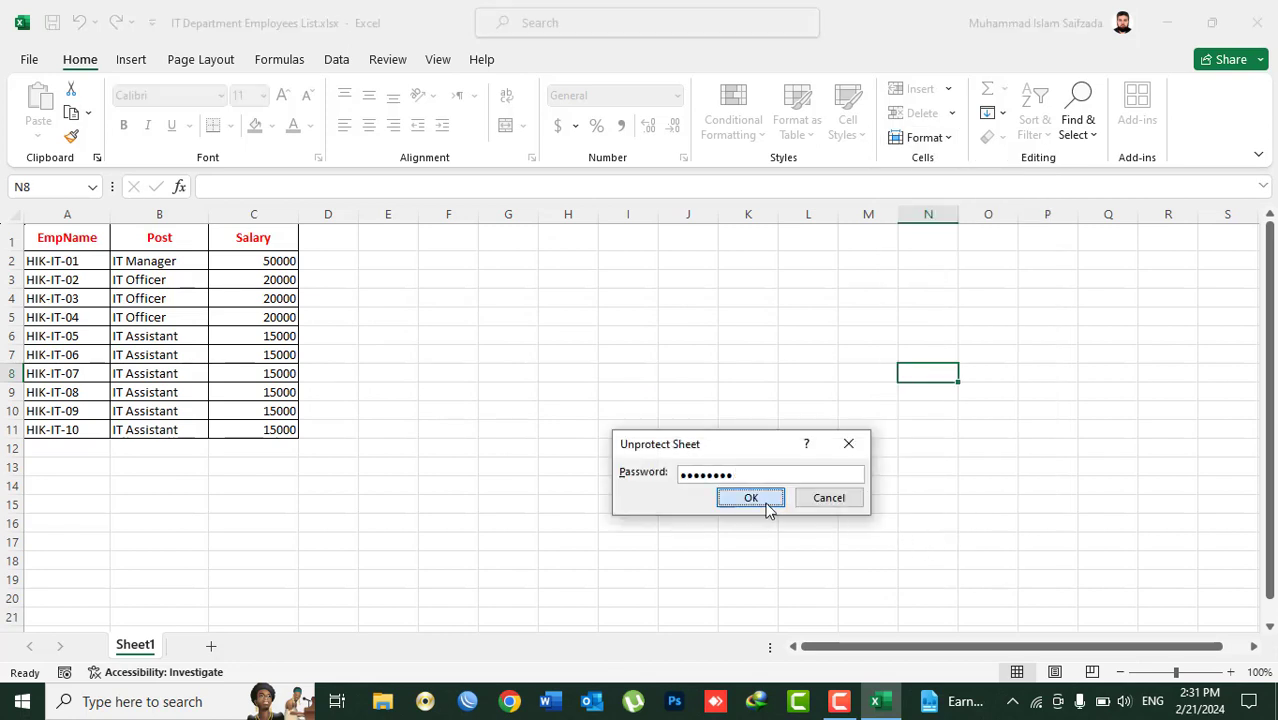
{"action": "left_click", "coordinate": [765, 502]}
{"action": "left_click", "coordinate": [430, 298]}
{"action": "type", "text": "dfsd"}
{"action": "left_click", "coordinate": [802, 430]}
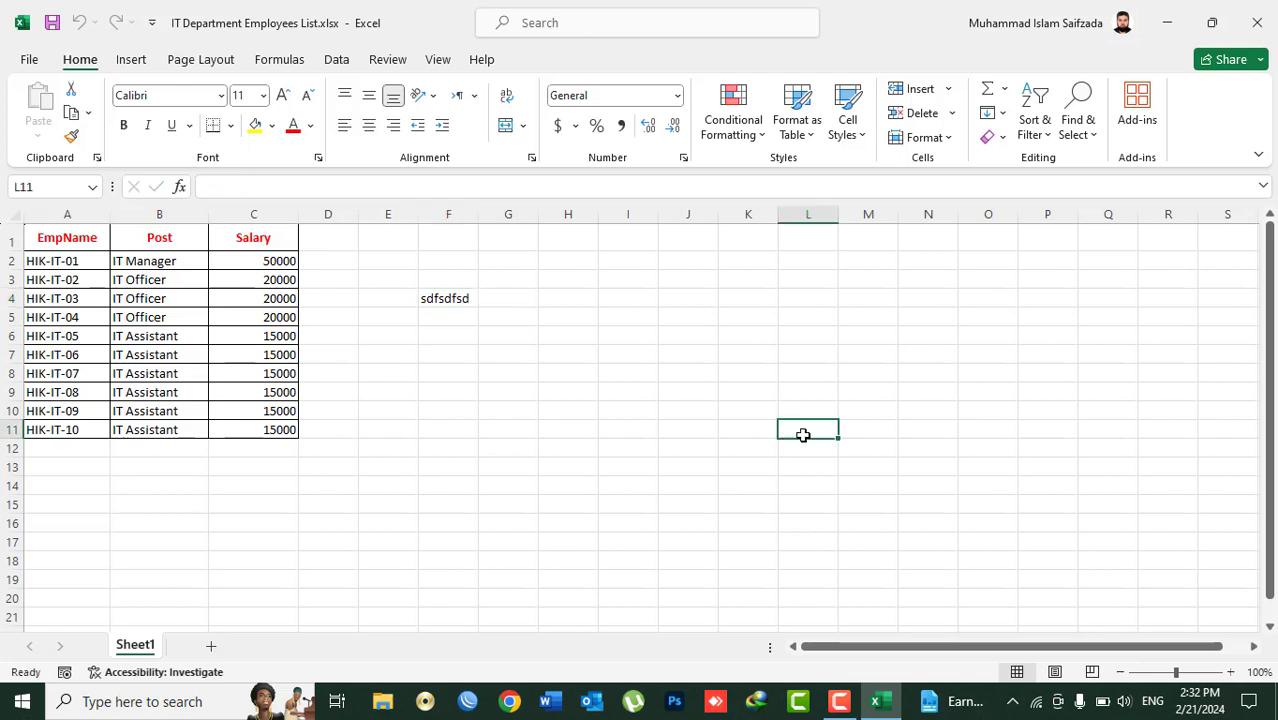
{"action": "type", "text": "sdfsdfs"}
{"action": "left_click", "coordinate": [969, 354]}
{"action": "type", "text": "sdf"}
{"action": "left_click", "coordinate": [747, 317]}
{"action": "type", "text": "dfs"}
{"action": "left_click", "coordinate": [628, 411]}
{"action": "type", "text": "sd"}
{"action": "left_click", "coordinate": [673, 500]}
{"action": "type", "text": "dfs"}
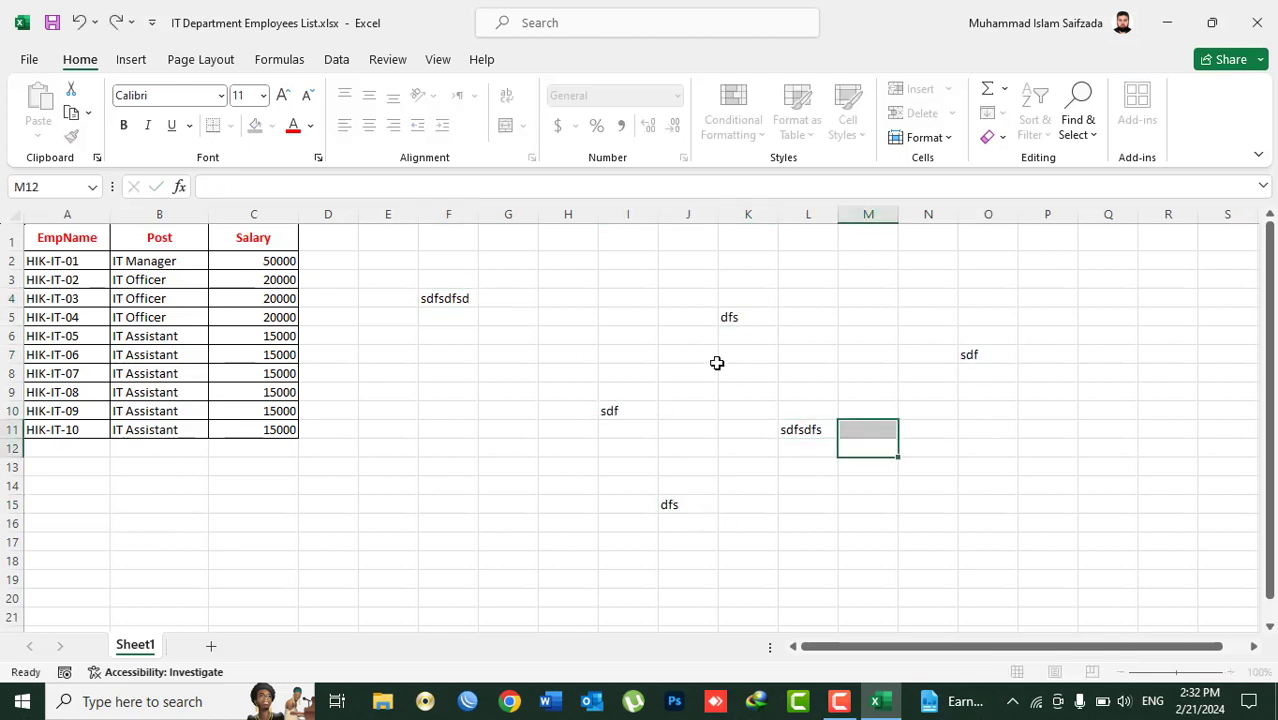
{"action": "left_click", "coordinate": [680, 354]}
{"action": "type", "text": "sd"}
{"action": "left_click", "coordinate": [276, 350]}
{"action": "type", "text": "sdfsd"}
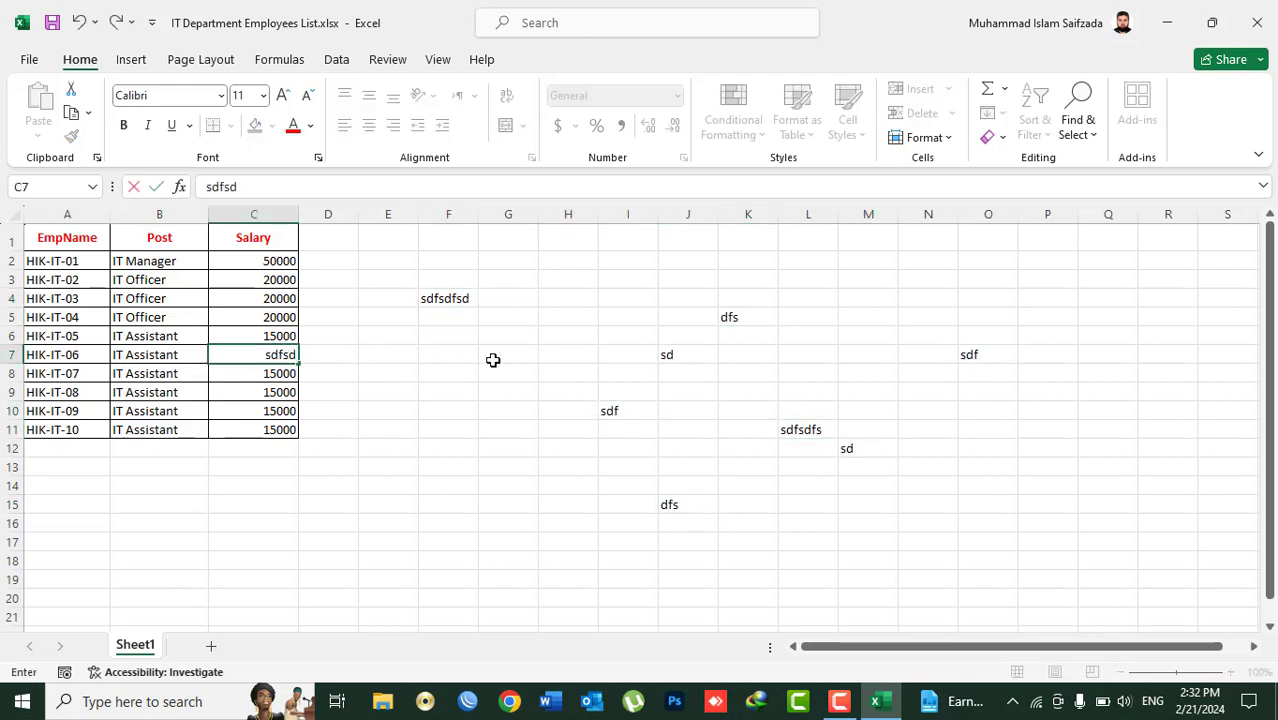
{"action": "key", "text": "Escape"}
{"action": "key", "text": "ctrl+z"}
{"action": "key", "text": "ctrl+z"}
{"action": "key", "text": "ctrl+z"}
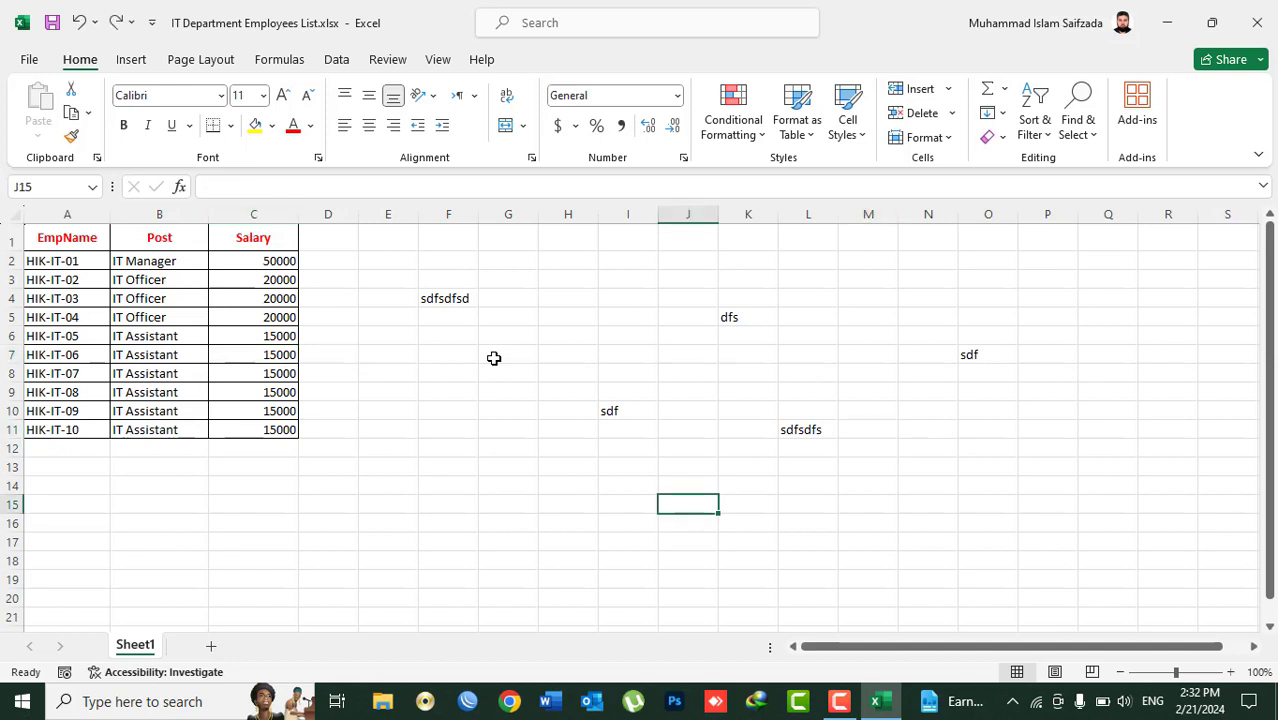
{"action": "key", "text": "ctrl+z"}
{"action": "key", "text": "ctrl+z"}
{"action": "key", "text": "ctrl+z"}
{"action": "key", "text": "ctrl+z"}
{"action": "key", "text": "ctrl+z"}
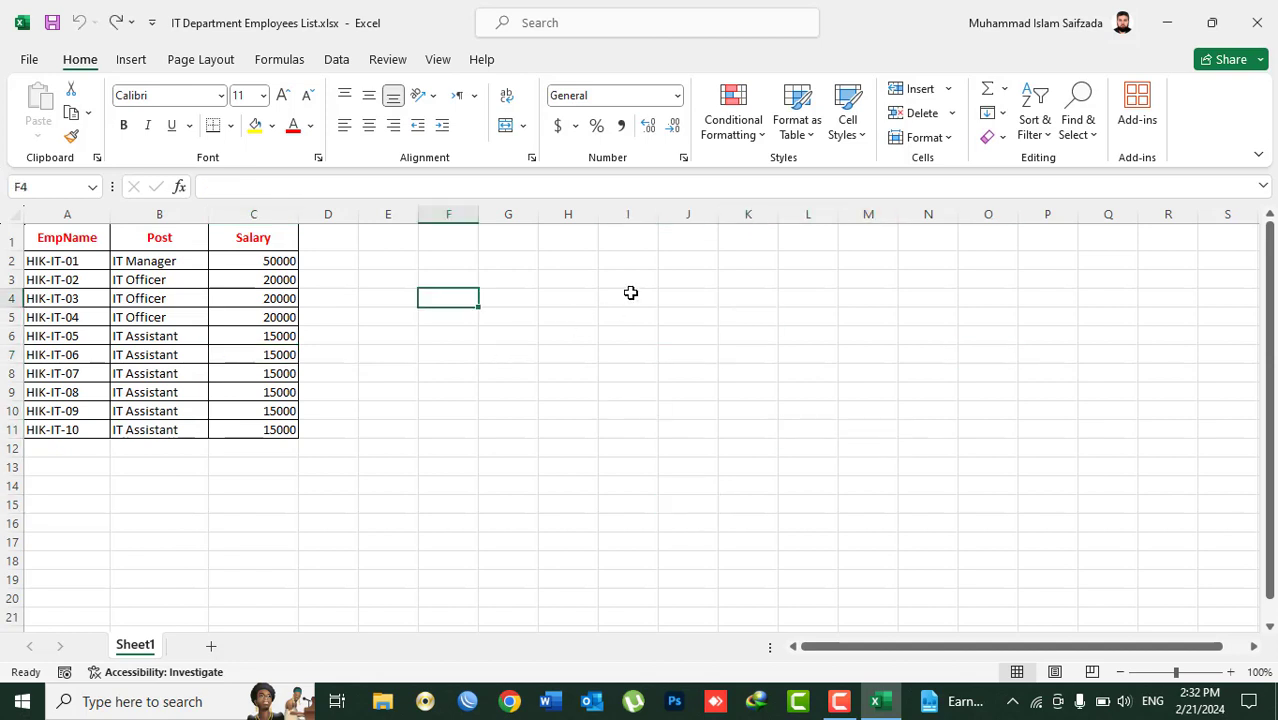
{"action": "left_click", "coordinate": [628, 298]}
{"action": "left_click", "coordinate": [940, 140]}
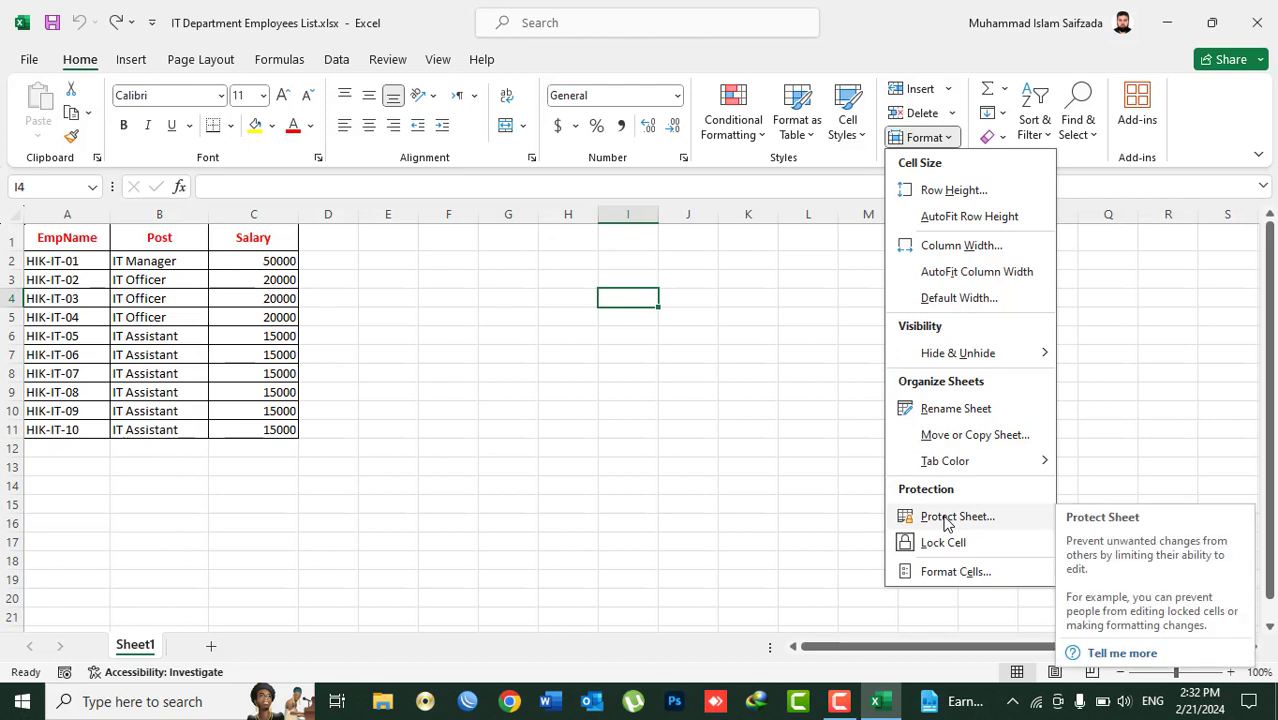
{"action": "left_click", "coordinate": [447, 427]}
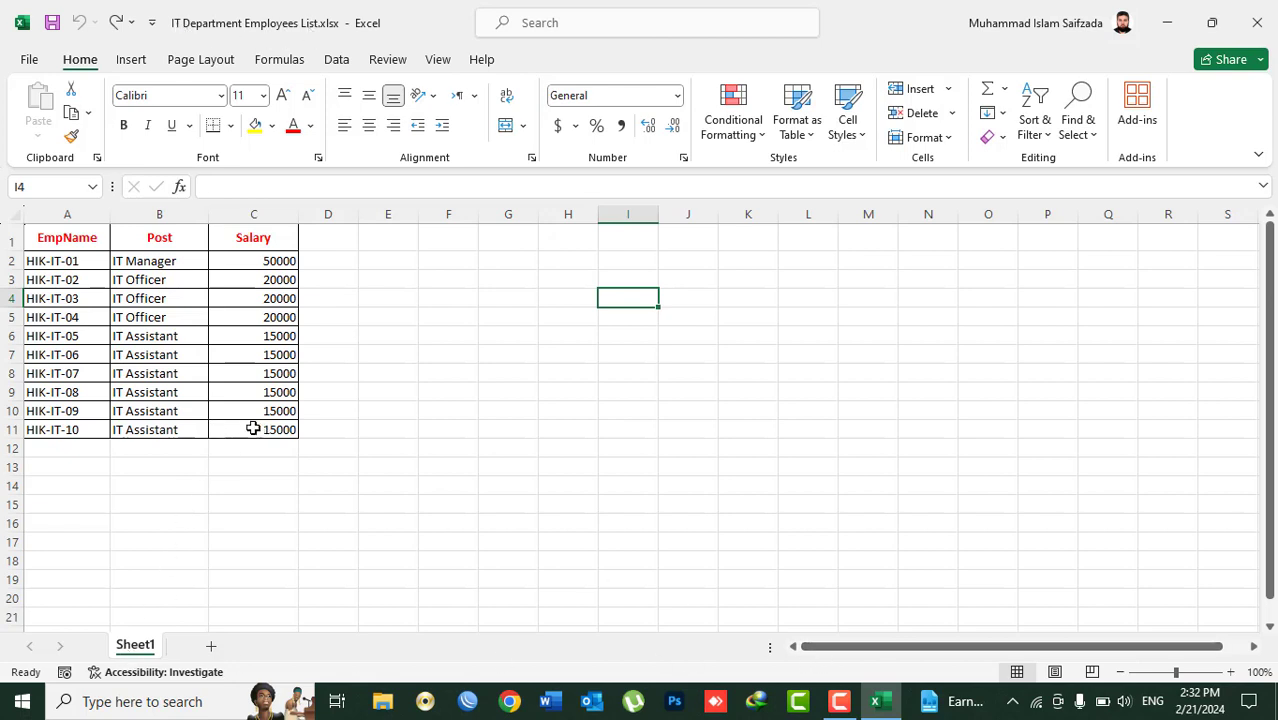
{"action": "left_click_drag", "start_coordinate": [253, 428], "coordinate": [48, 229]}
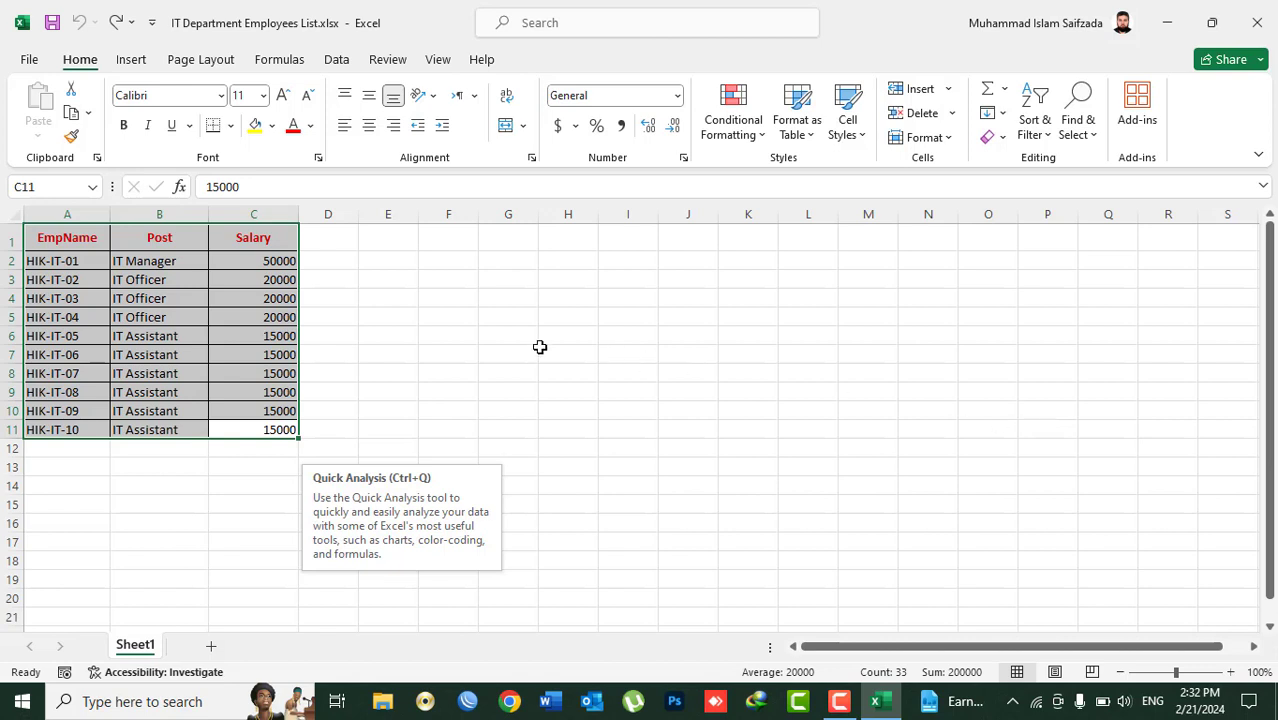
{"action": "left_click", "coordinate": [433, 338]}
{"action": "left_click_drag", "start_coordinate": [278, 431], "coordinate": [60, 232]}
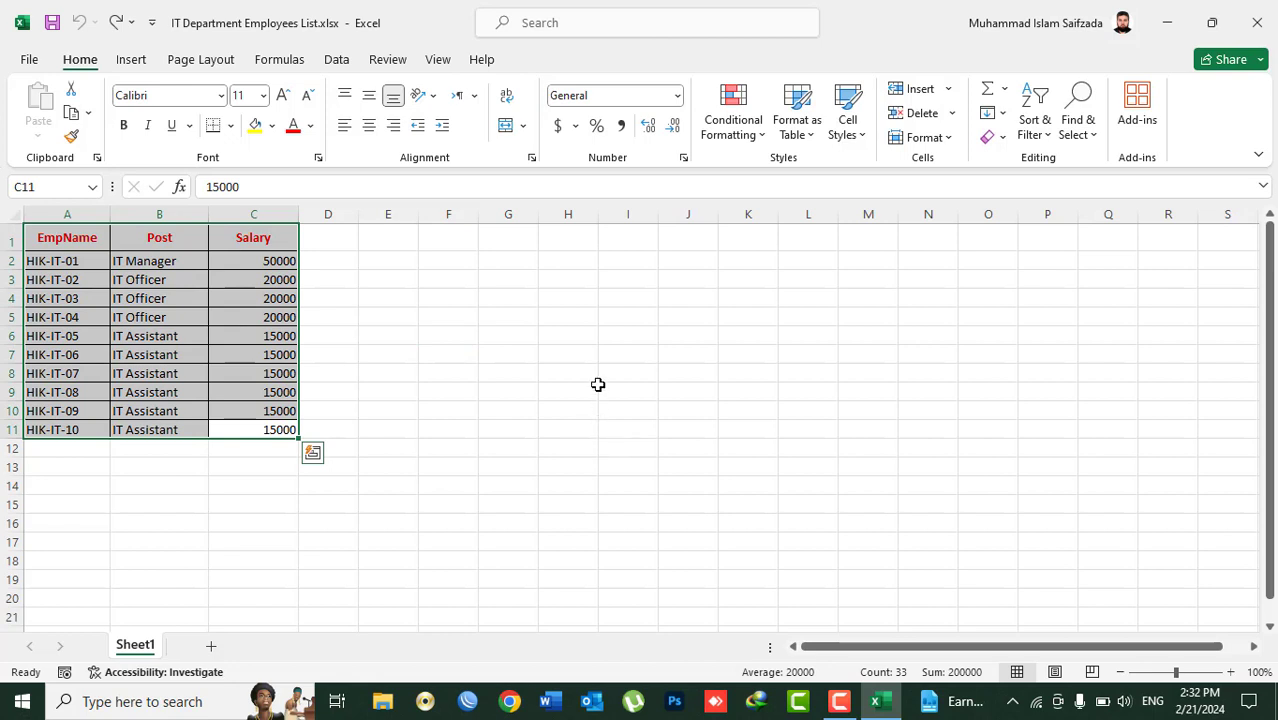
{"action": "left_click", "coordinate": [580, 300]}
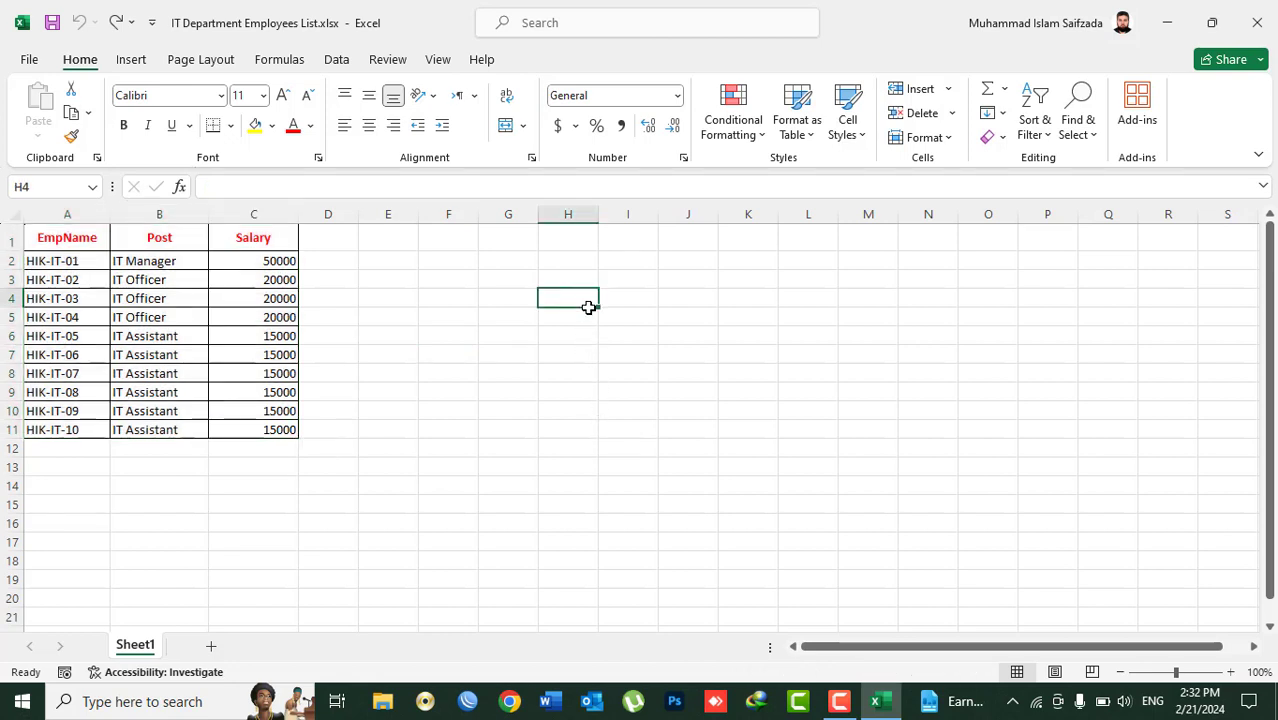
Step: Inspect the Format menu's protection options with empty cells D1 and I3 selected
{"action": "left_click", "coordinate": [641, 276]}
{"action": "left_click", "coordinate": [924, 140]}
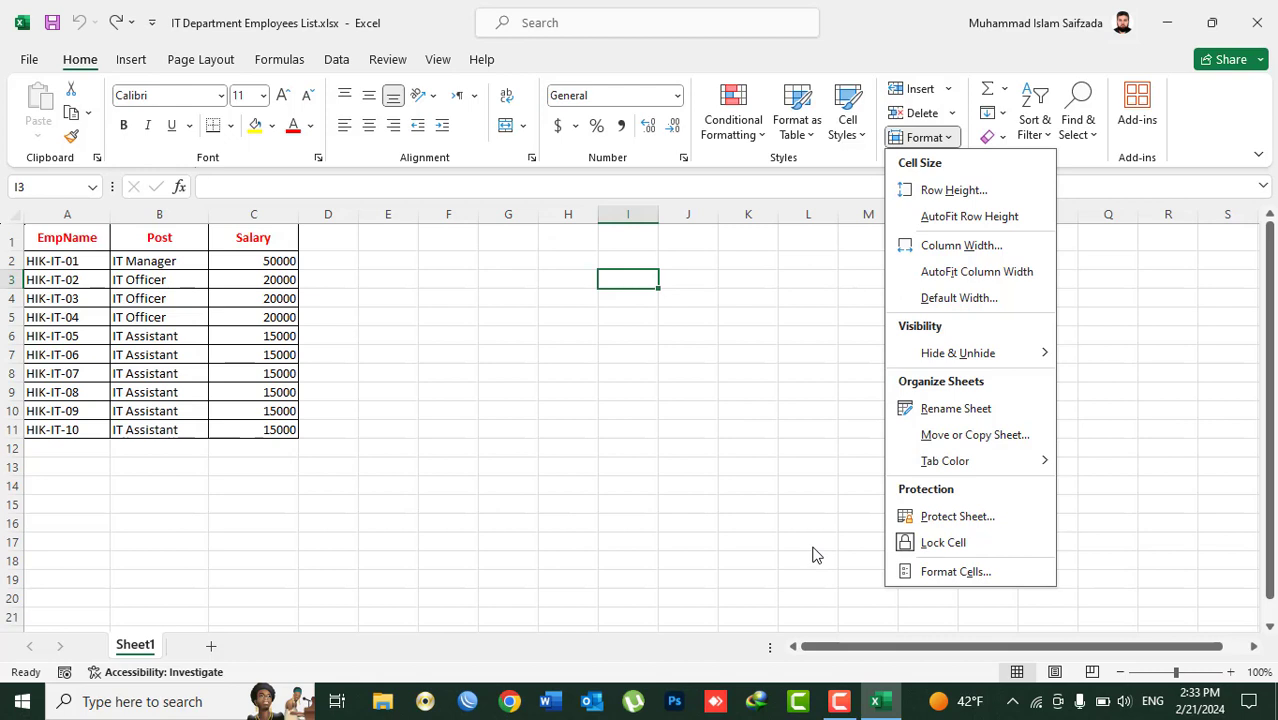
{"action": "left_click", "coordinate": [330, 230]}
{"action": "left_click", "coordinate": [334, 236]}
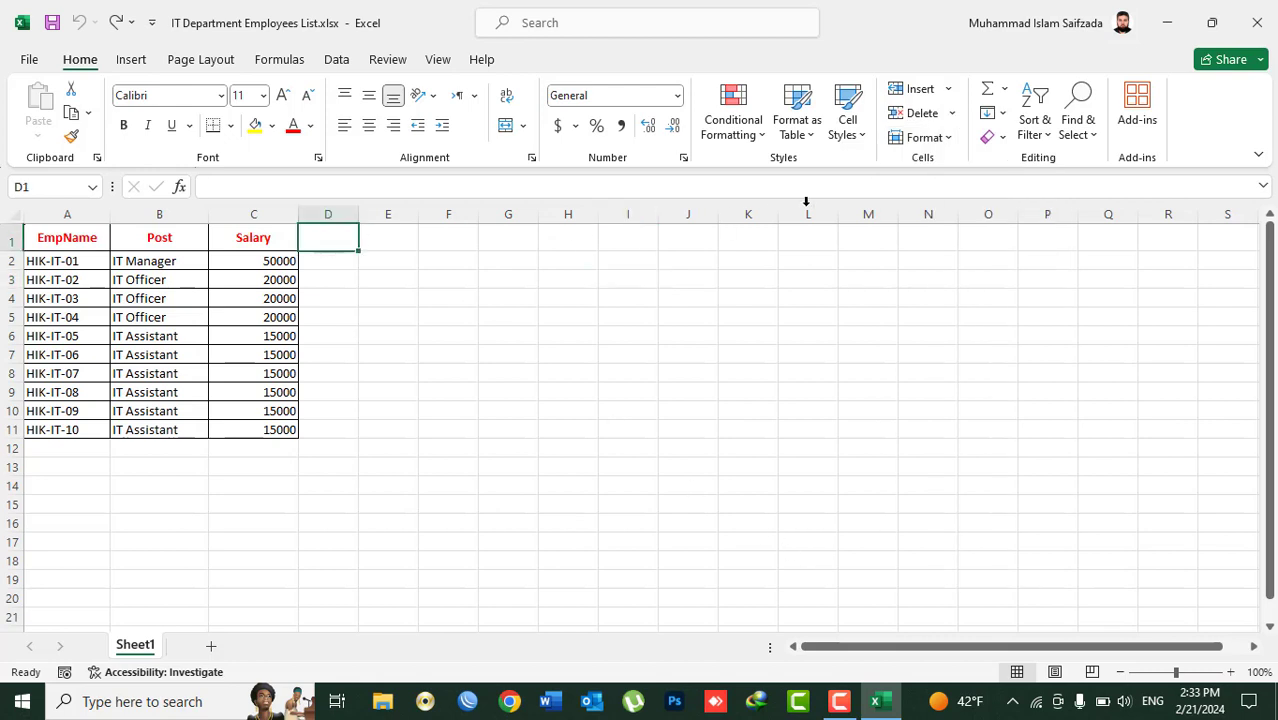
{"action": "left_click", "coordinate": [922, 138]}
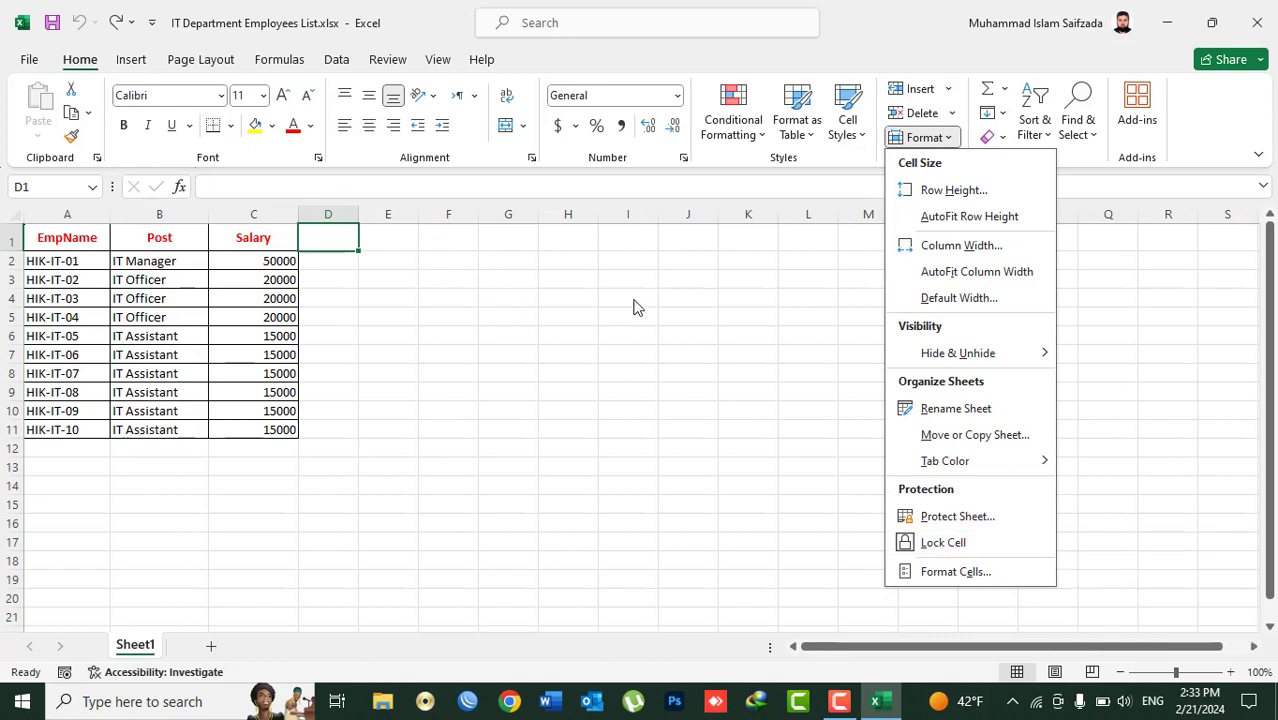
{"action": "left_click", "coordinate": [605, 274]}
{"action": "left_click", "coordinate": [616, 276]}
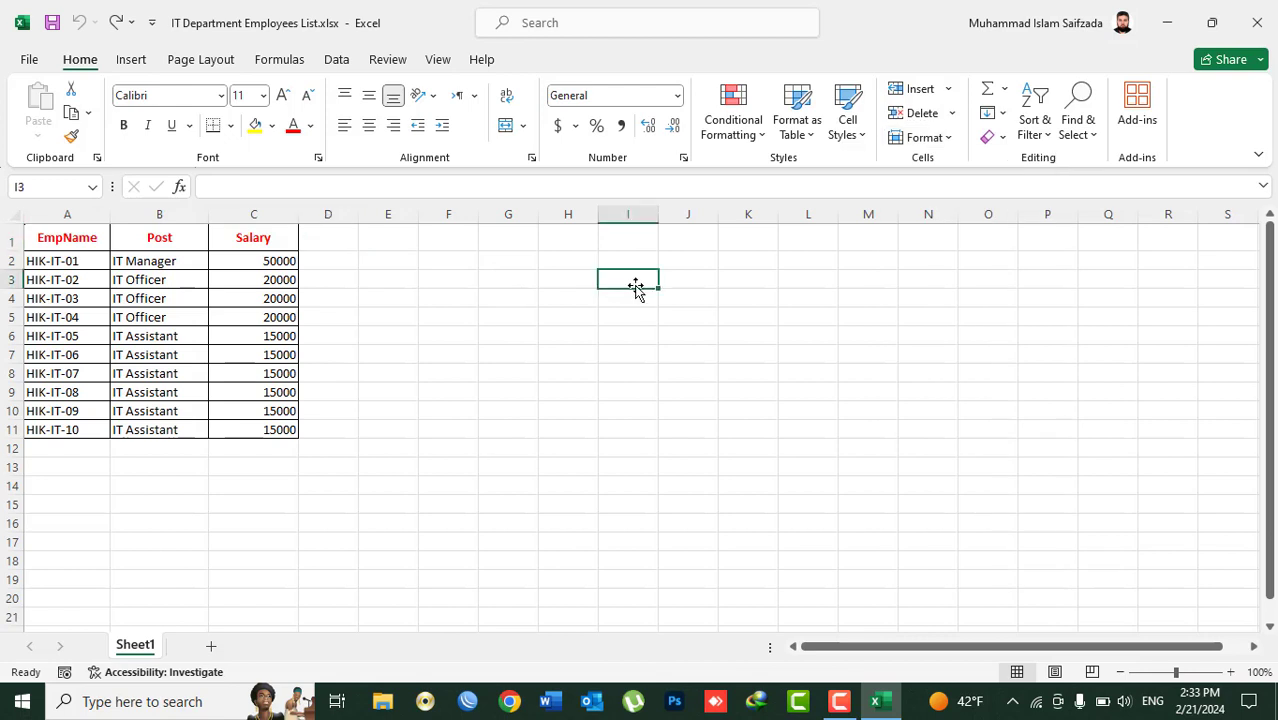
Step: Unlock all cells on the whole sheet, then select the employee table A1:C11
{"action": "key", "text": "ctrl+a"}
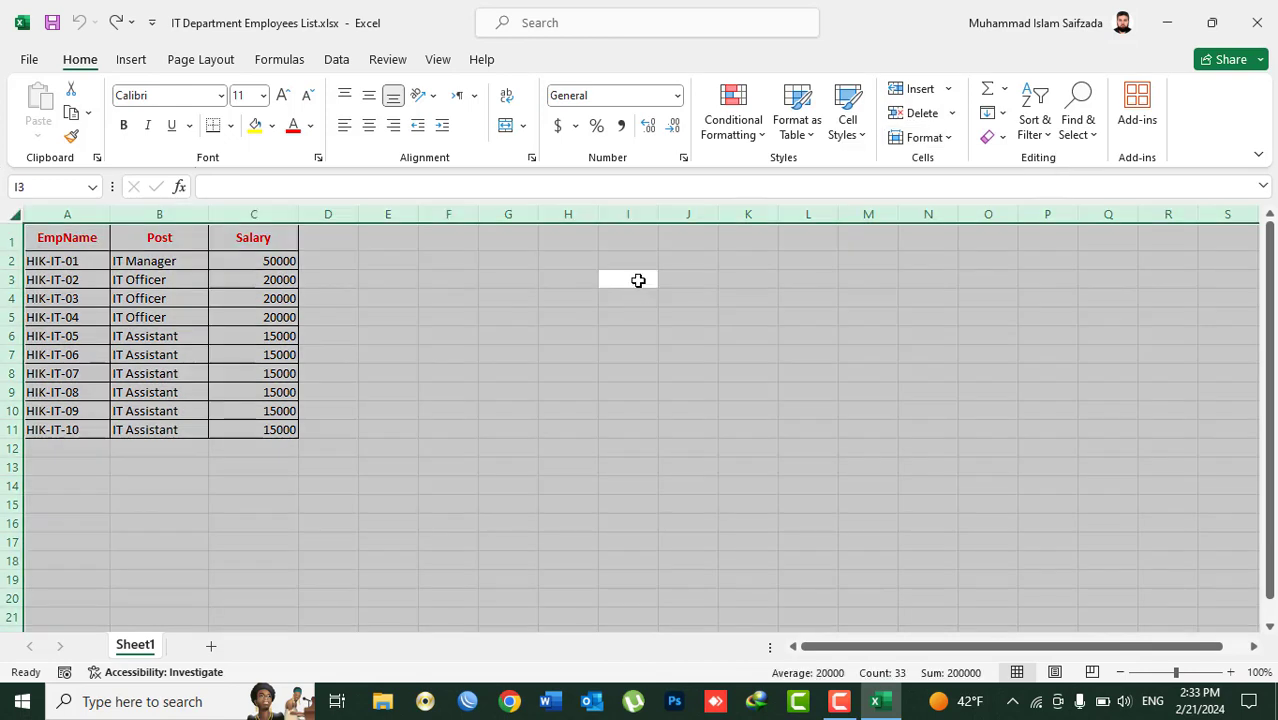
{"action": "left_click", "coordinate": [912, 138]}
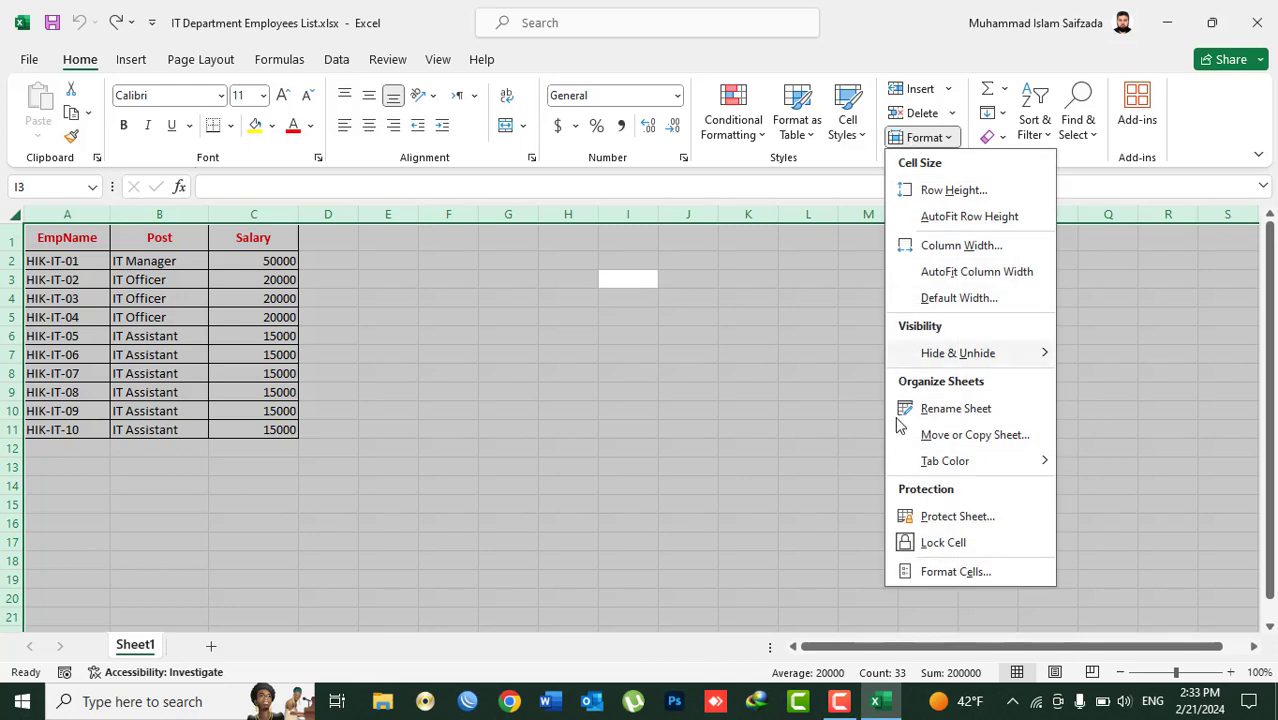
{"action": "left_click", "coordinate": [941, 546]}
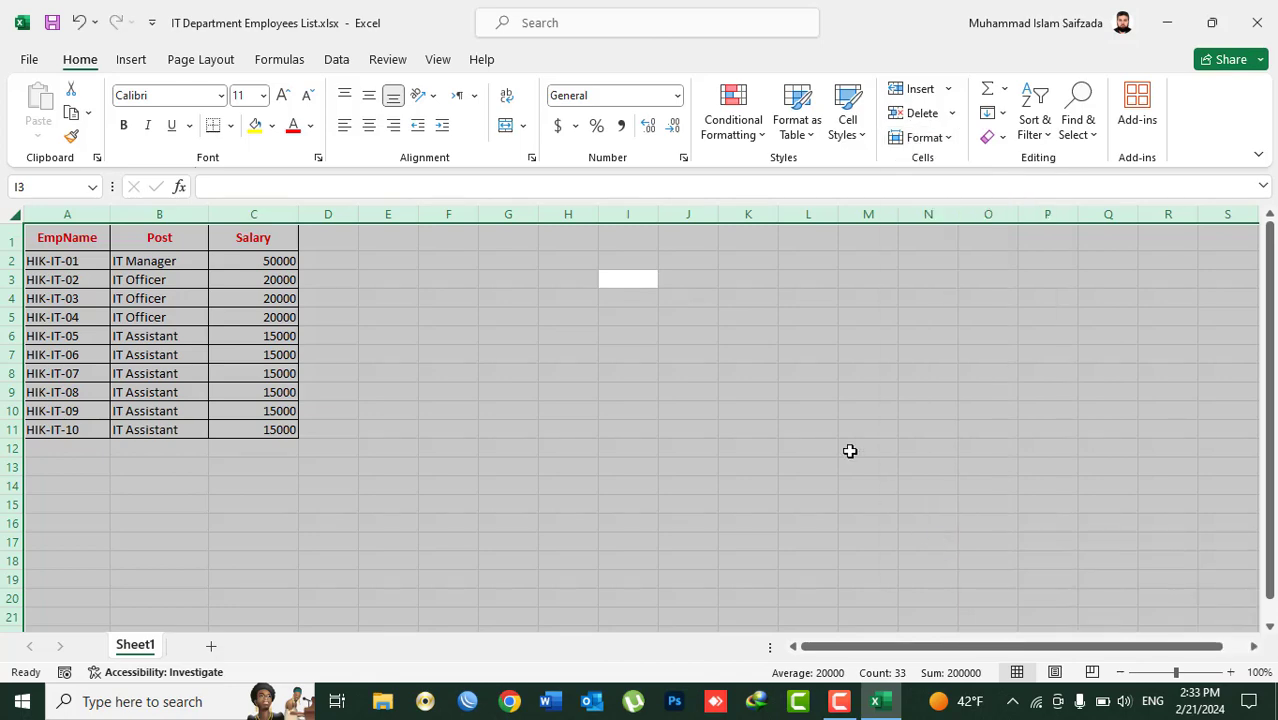
{"action": "left_click", "coordinate": [750, 277]}
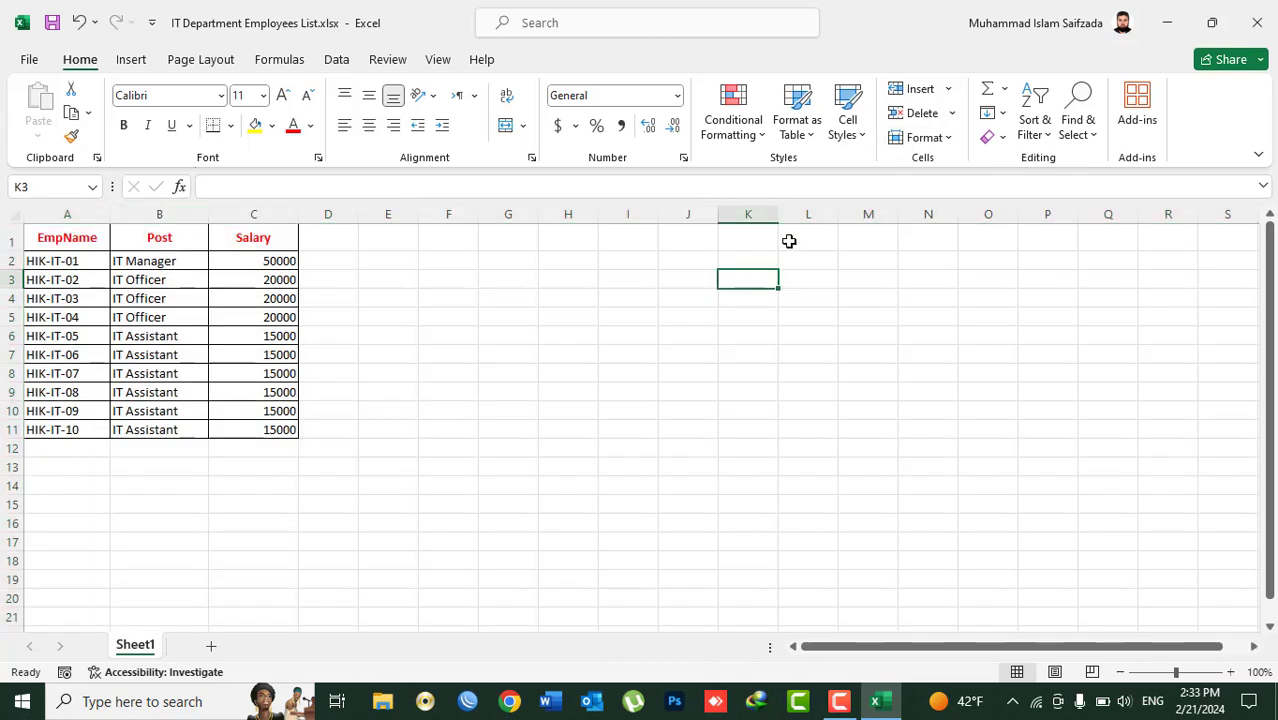
{"action": "left_click", "coordinate": [924, 138]}
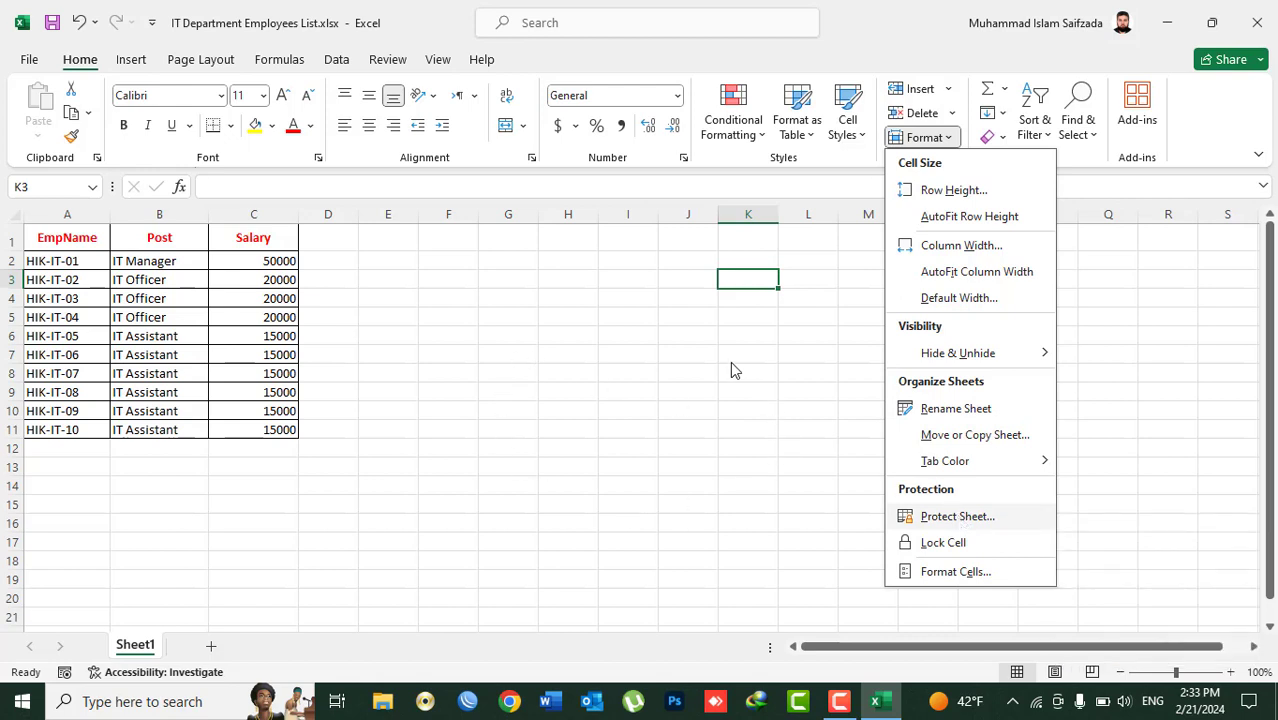
{"action": "key", "text": "Escape"}
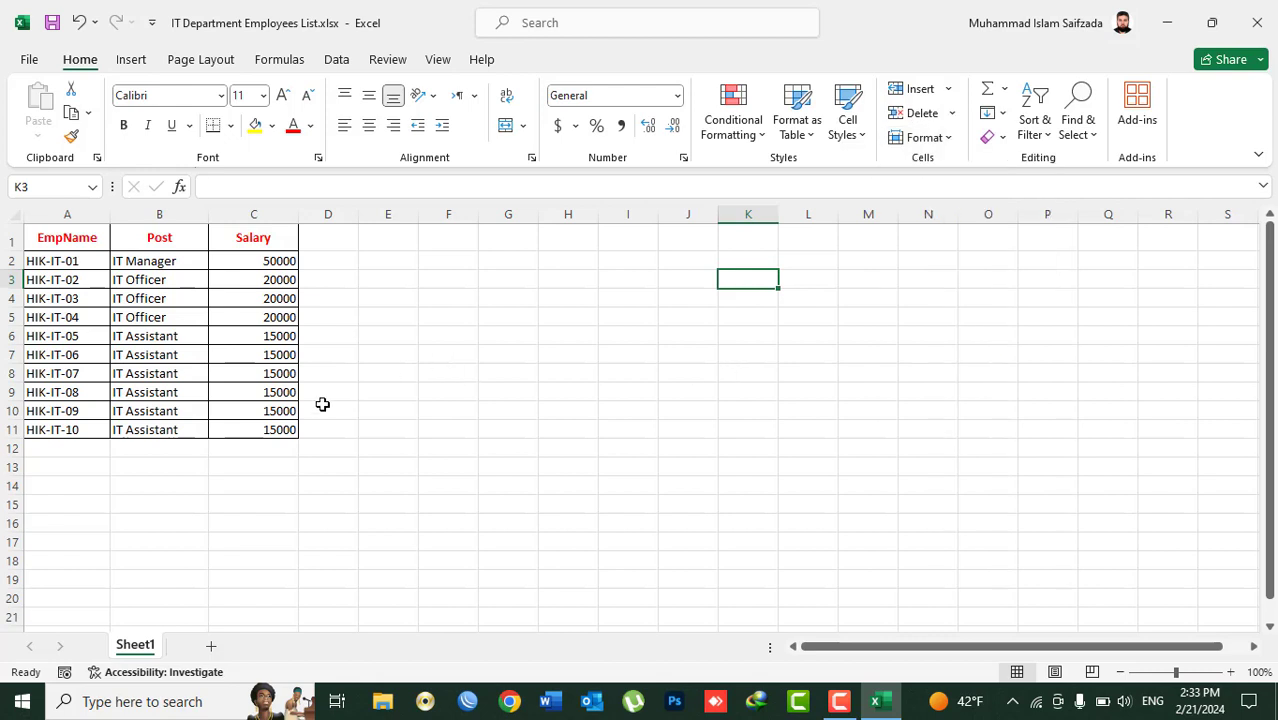
{"action": "left_click", "coordinate": [270, 430]}
{"action": "left_click_drag", "start_coordinate": [270, 430], "coordinate": [60, 240]}
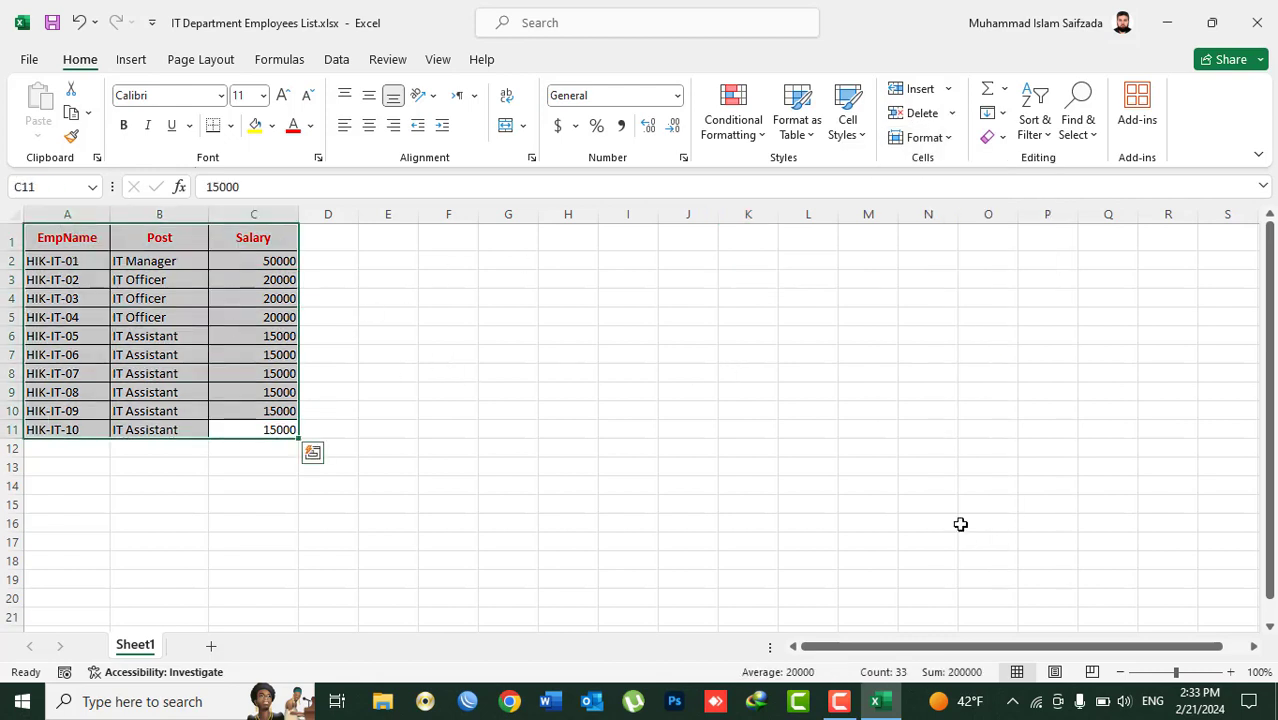
Step: Lock only the selected table cells A1:C11
{"action": "left_click", "coordinate": [921, 137]}
{"action": "left_click", "coordinate": [910, 545]}
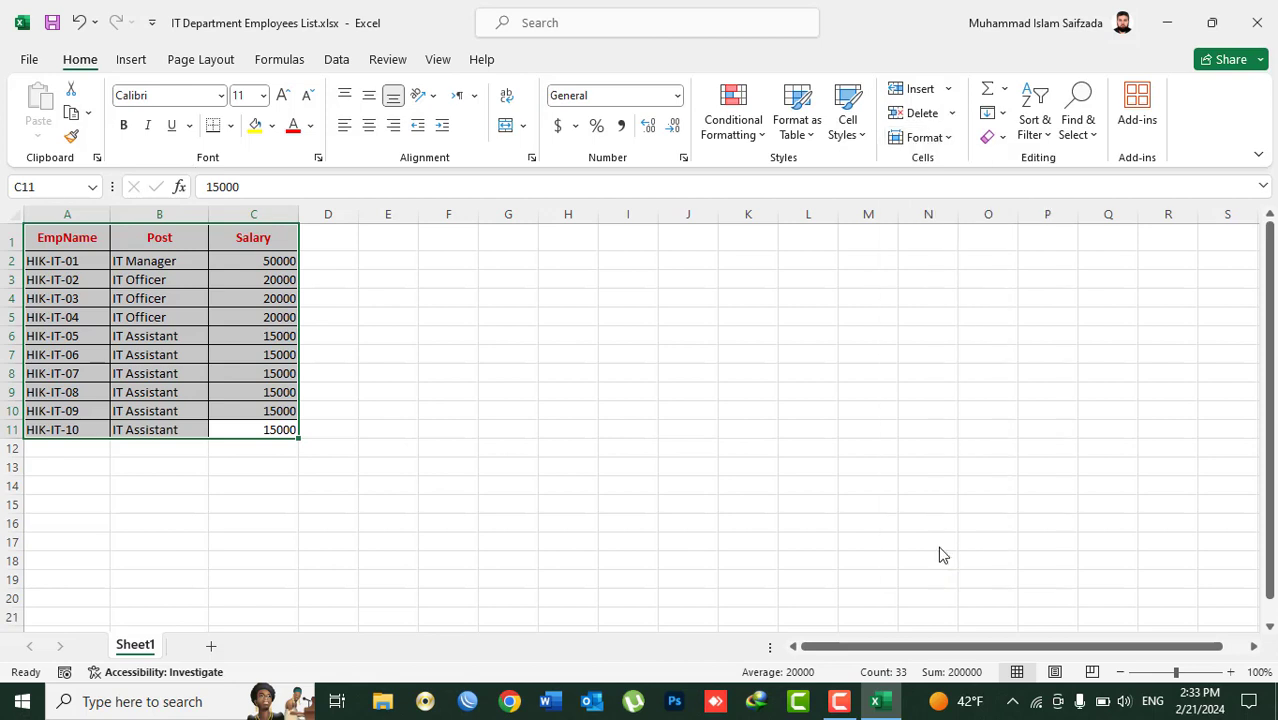
{"action": "left_click", "coordinate": [506, 313]}
Step: Protect Sheet1 with a password and re-enter the password to confirm it
{"action": "left_click", "coordinate": [921, 137]}
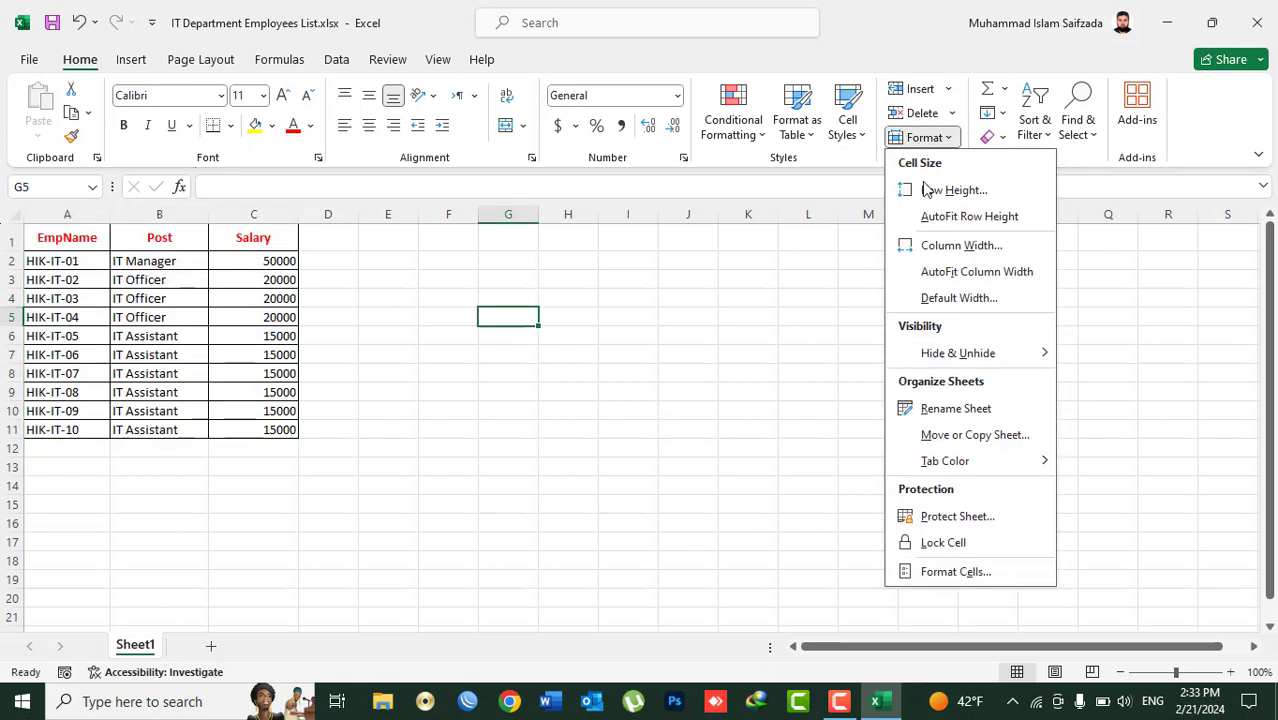
{"action": "left_click", "coordinate": [967, 519]}
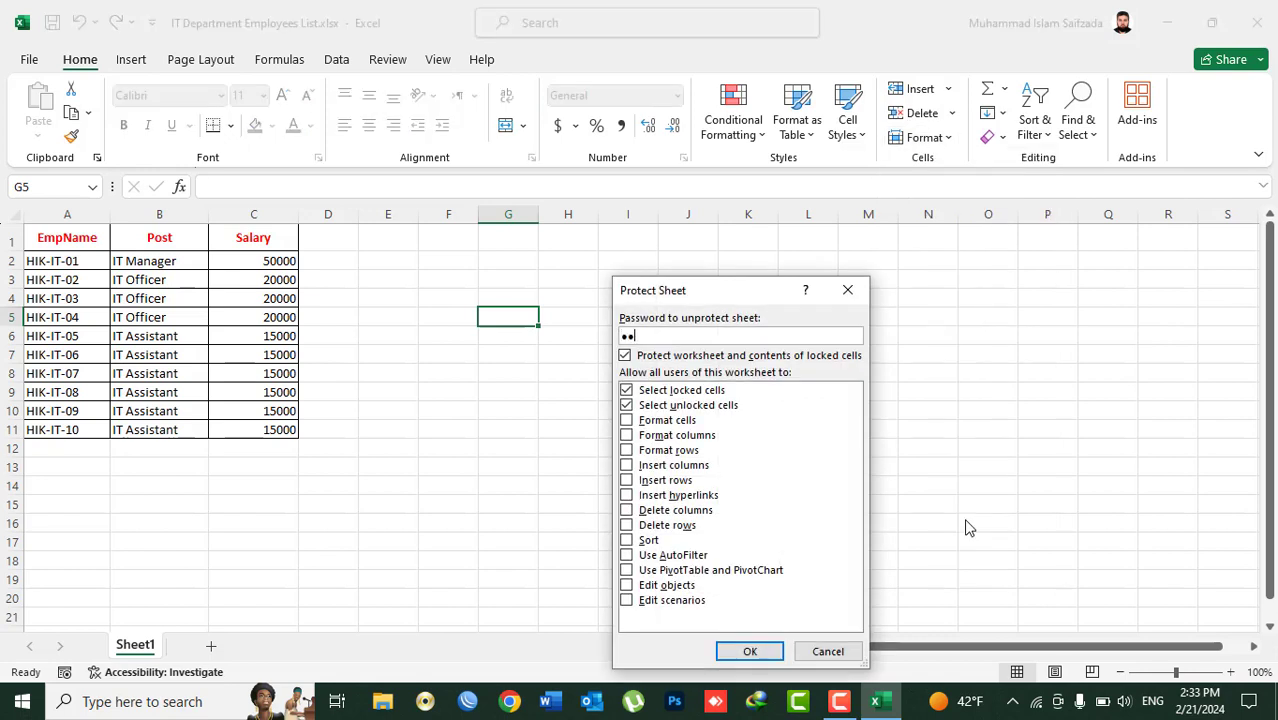
{"action": "left_click", "coordinate": [770, 651]}
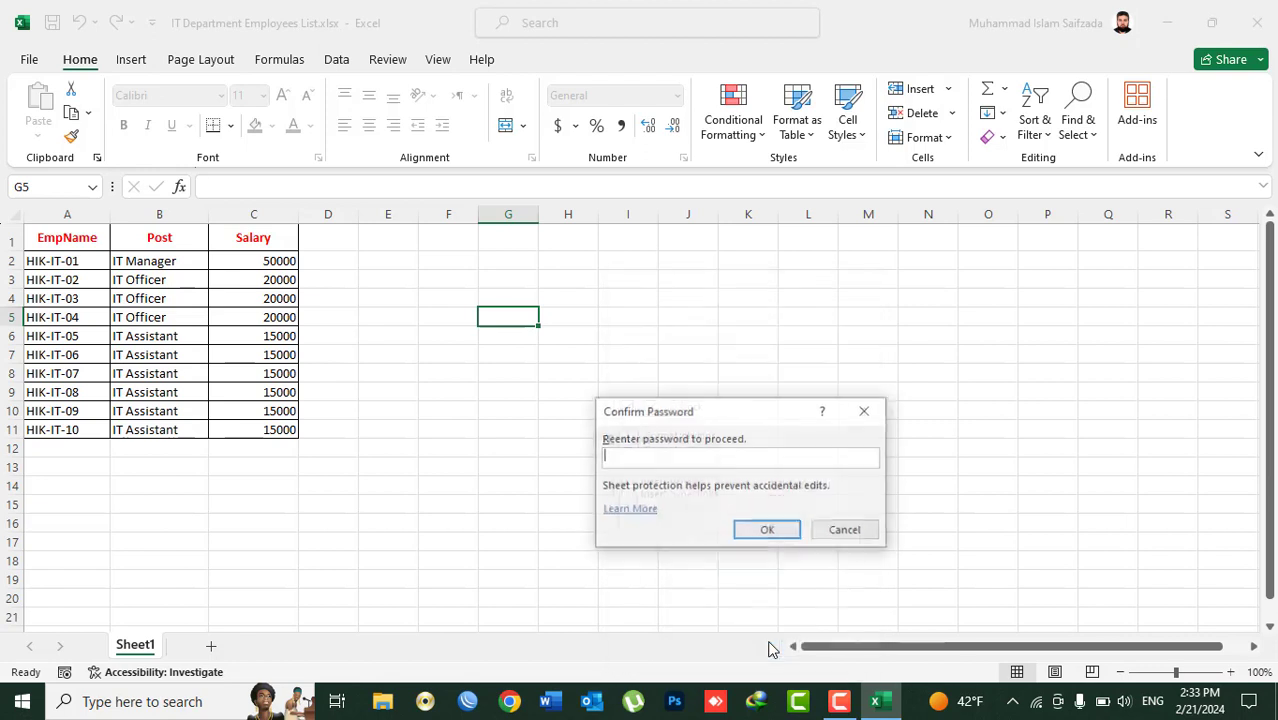
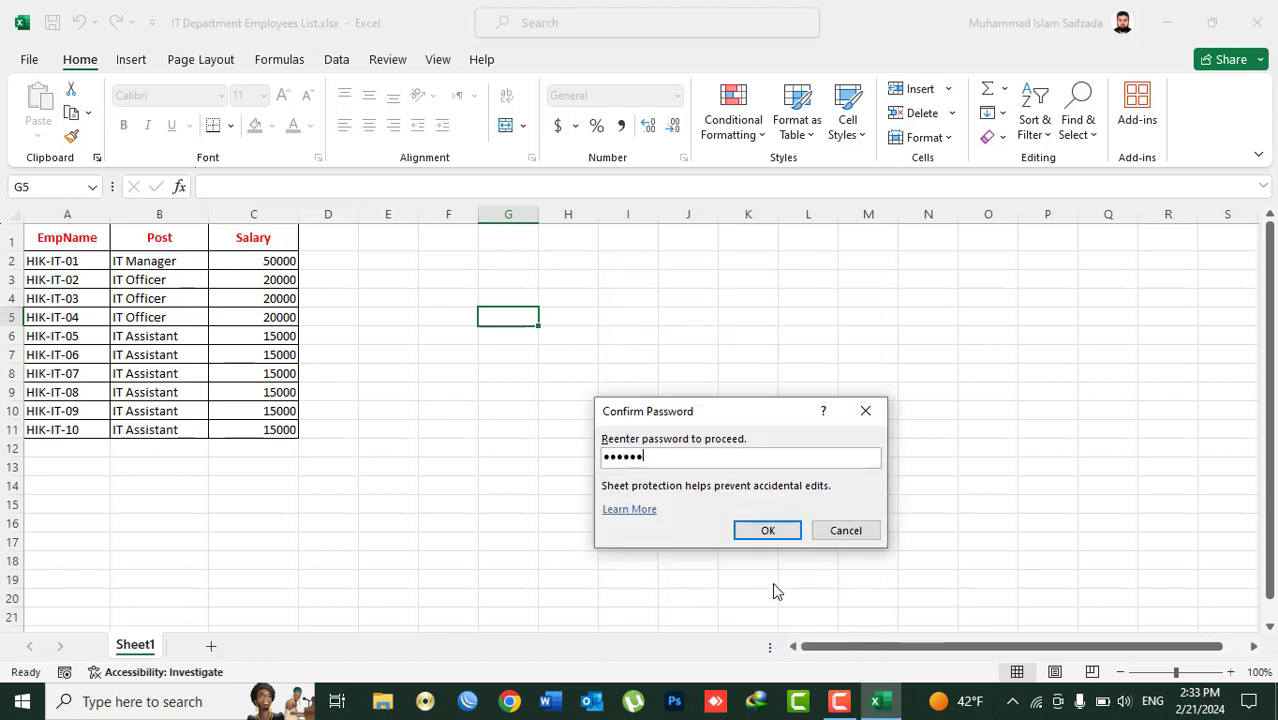
{"action": "left_click", "coordinate": [768, 533]}
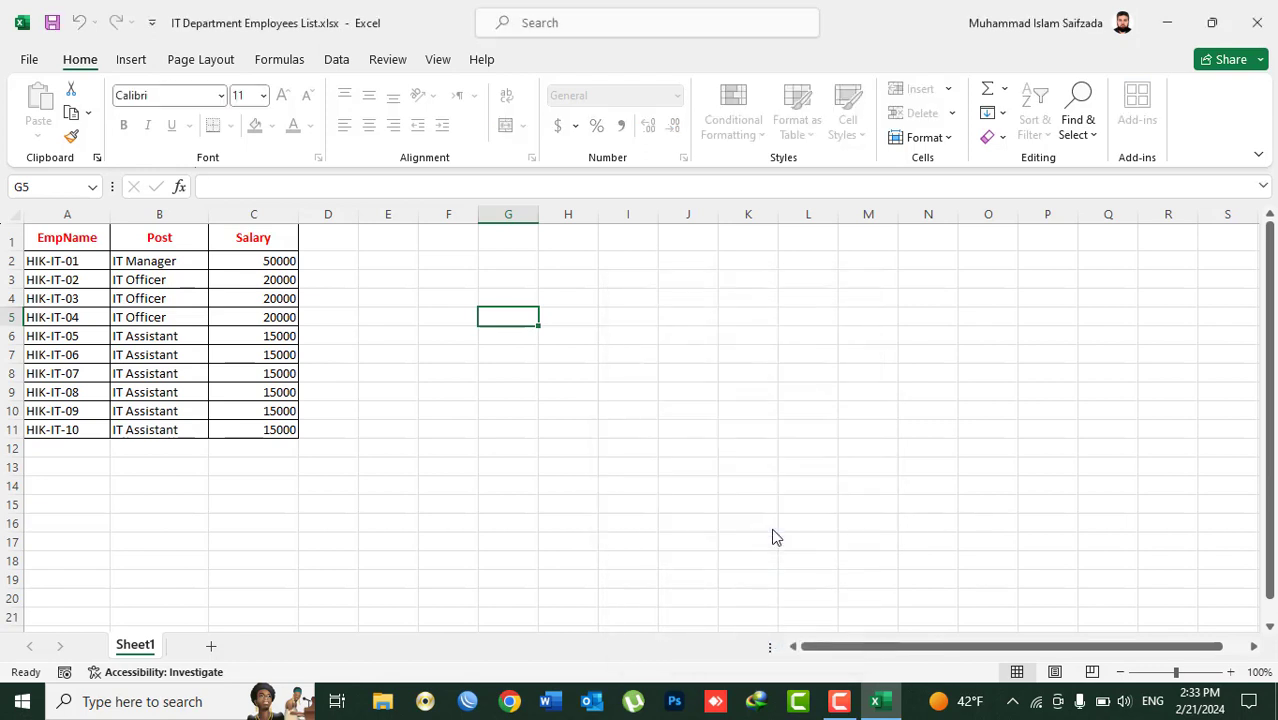
{"action": "left_click", "coordinate": [629, 356]}
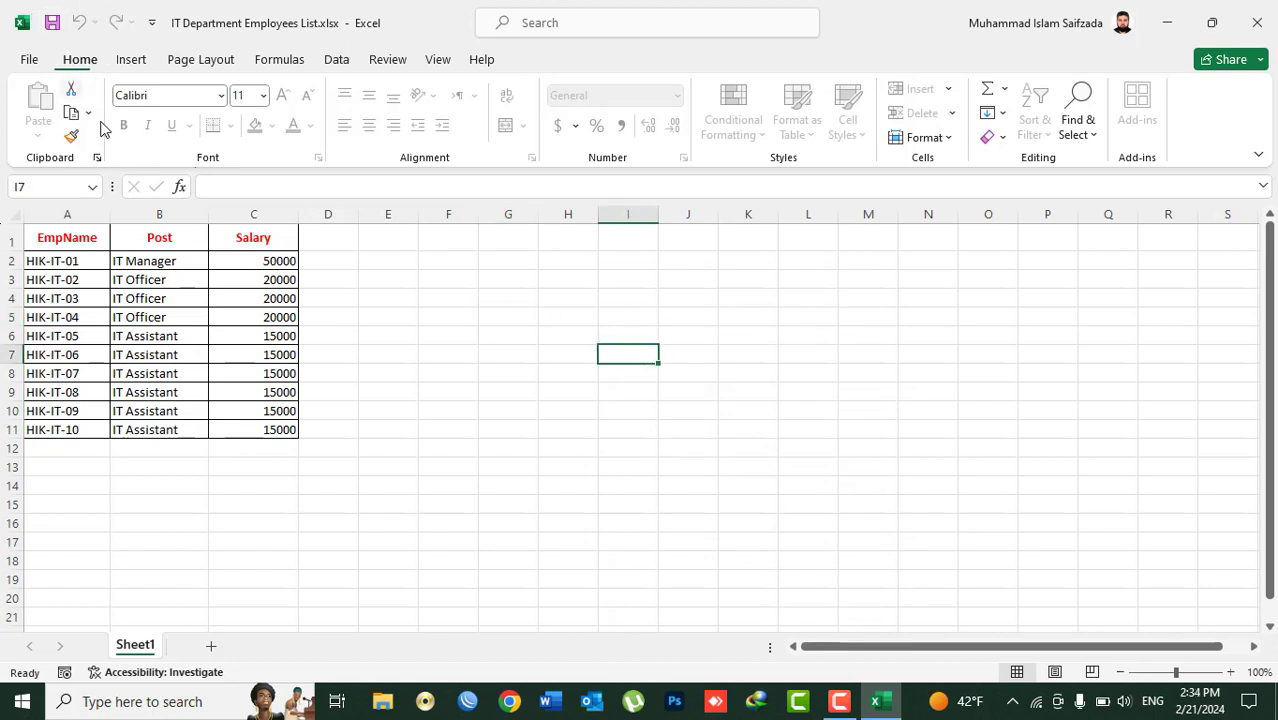
{"action": "double_click", "coordinate": [255, 262]}
{"action": "left_click", "coordinate": [659, 405]}
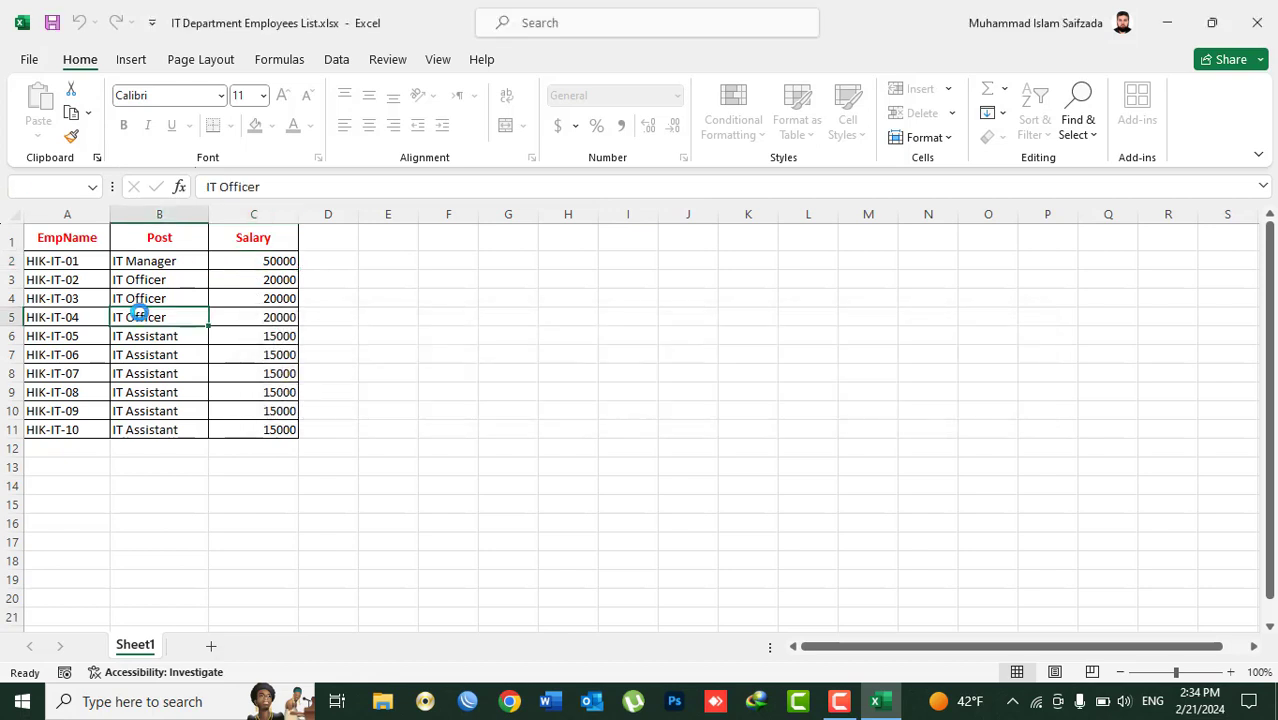
{"action": "double_click", "coordinate": [140, 315]}
{"action": "left_click", "coordinate": [656, 405]}
{"action": "left_click", "coordinate": [197, 373]}
{"action": "double_click", "coordinate": [197, 373]}
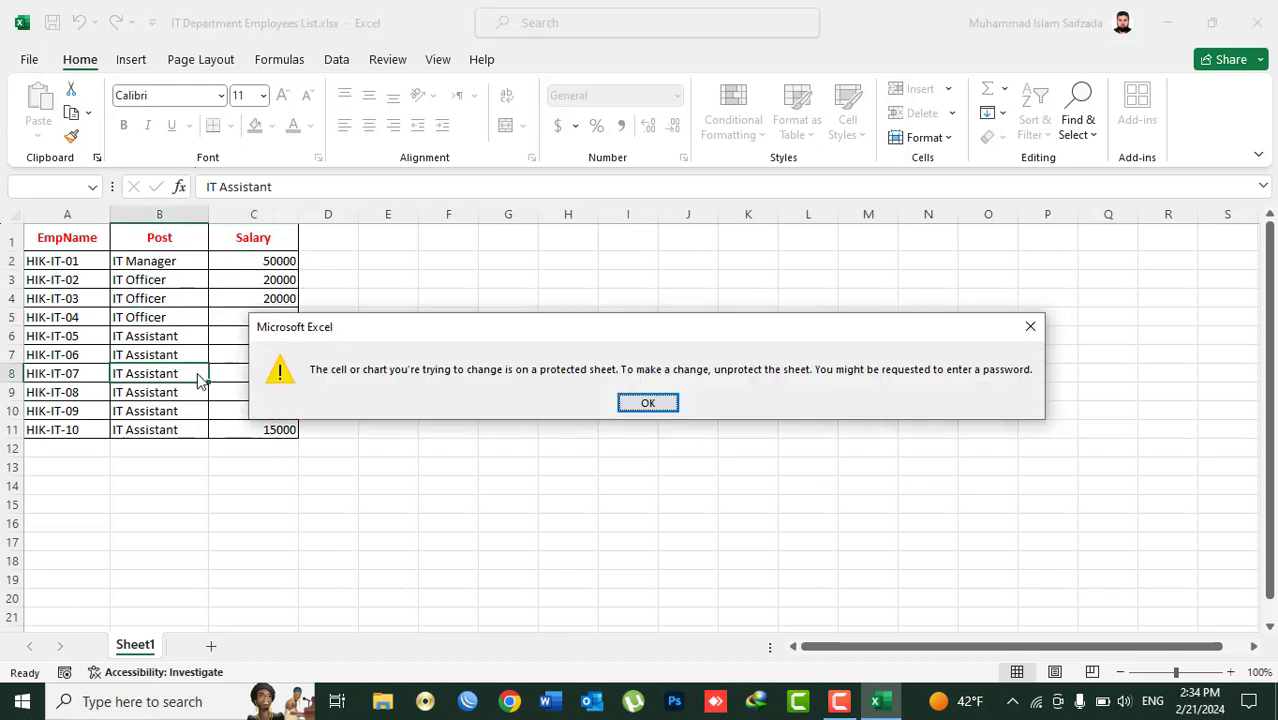
{"action": "key", "text": "Return"}
{"action": "mouse_move", "coordinate": [292, 242]}
{"action": "left_mouse_down"}
{"action": "mouse_move", "coordinate": [245, 360]}
{"action": "mouse_move", "coordinate": [60, 425]}
{"action": "left_mouse_up"}
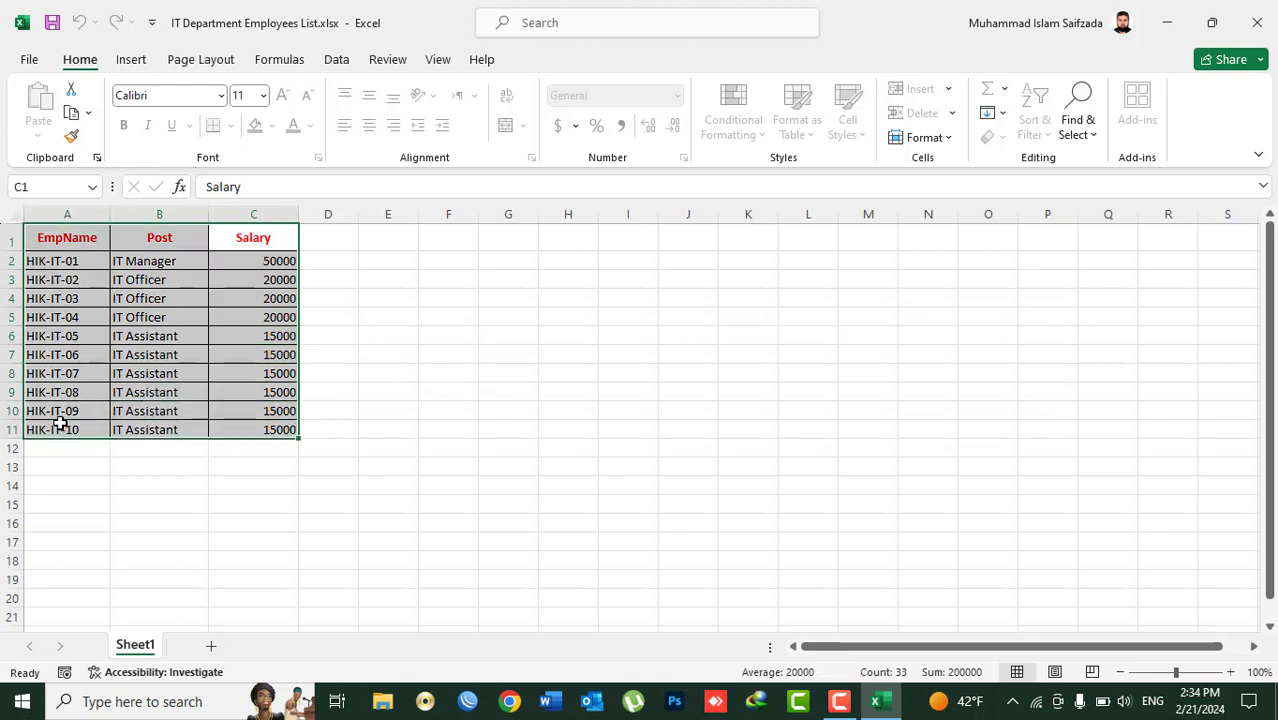
{"action": "left_click", "coordinate": [334, 243]}
{"action": "type", "text": "sdfsdf"}
{"action": "left_click", "coordinate": [329, 281]}
{"action": "type", "text": "dfsdf"}
{"action": "left_click", "coordinate": [339, 339]}
{"action": "type", "text": "sdfsd"}
{"action": "left_click", "coordinate": [567, 373]}
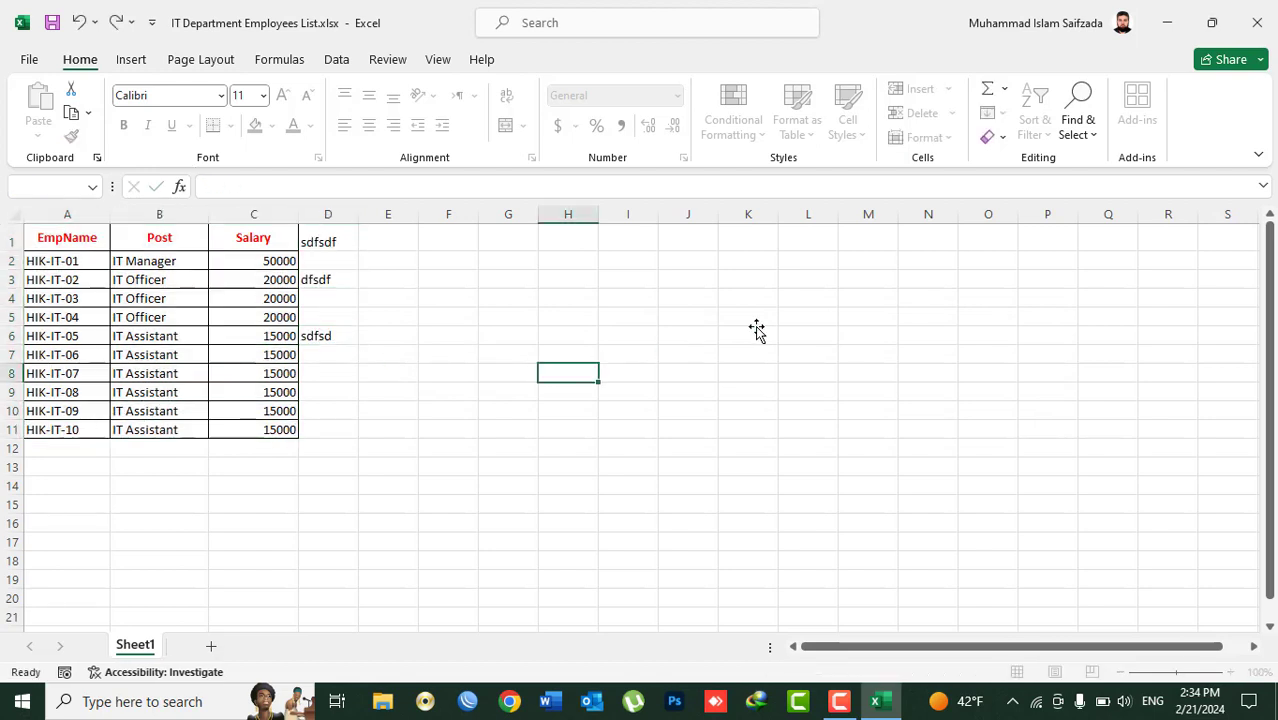
{"action": "left_click", "coordinate": [868, 317]}
{"action": "left_click", "coordinate": [964, 394]}
{"action": "left_click", "coordinate": [868, 429]}
{"action": "type", "text": "fsdf"}
{"action": "left_click", "coordinate": [792, 372]}
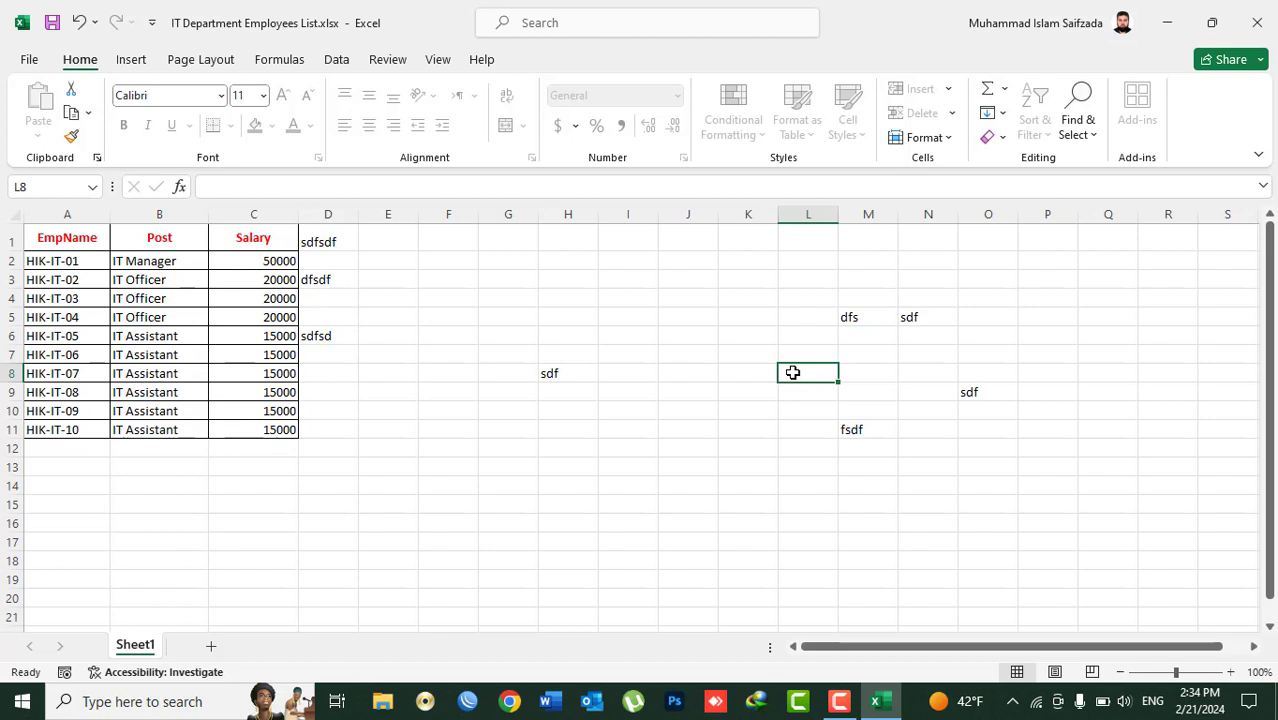
{"action": "key", "text": "ctrl+z"}
{"action": "key", "text": "ctrl+z"}
{"action": "key", "text": "ctrl+z"}
{"action": "key", "text": "ctrl+z"}
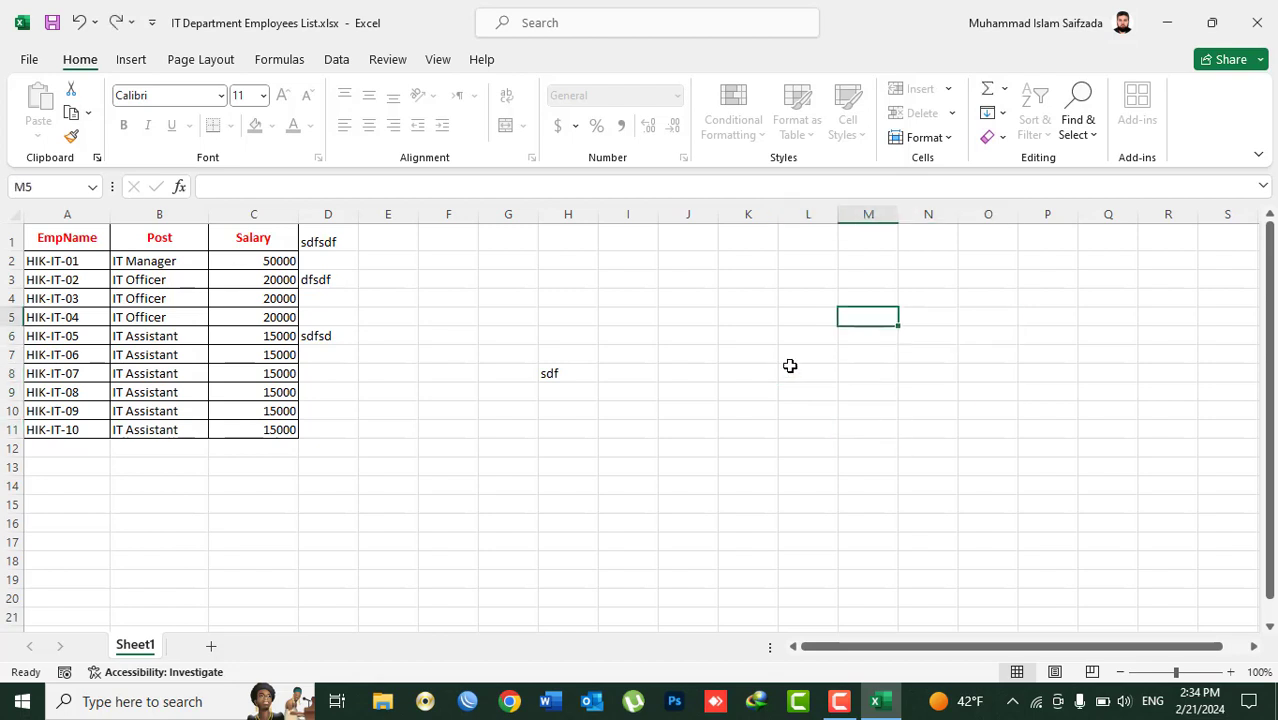
{"action": "key", "text": "ctrl+z"}
{"action": "key", "text": "ctrl+z"}
{"action": "key", "text": "ctrl+z"}
{"action": "key", "text": "ctrl+z"}
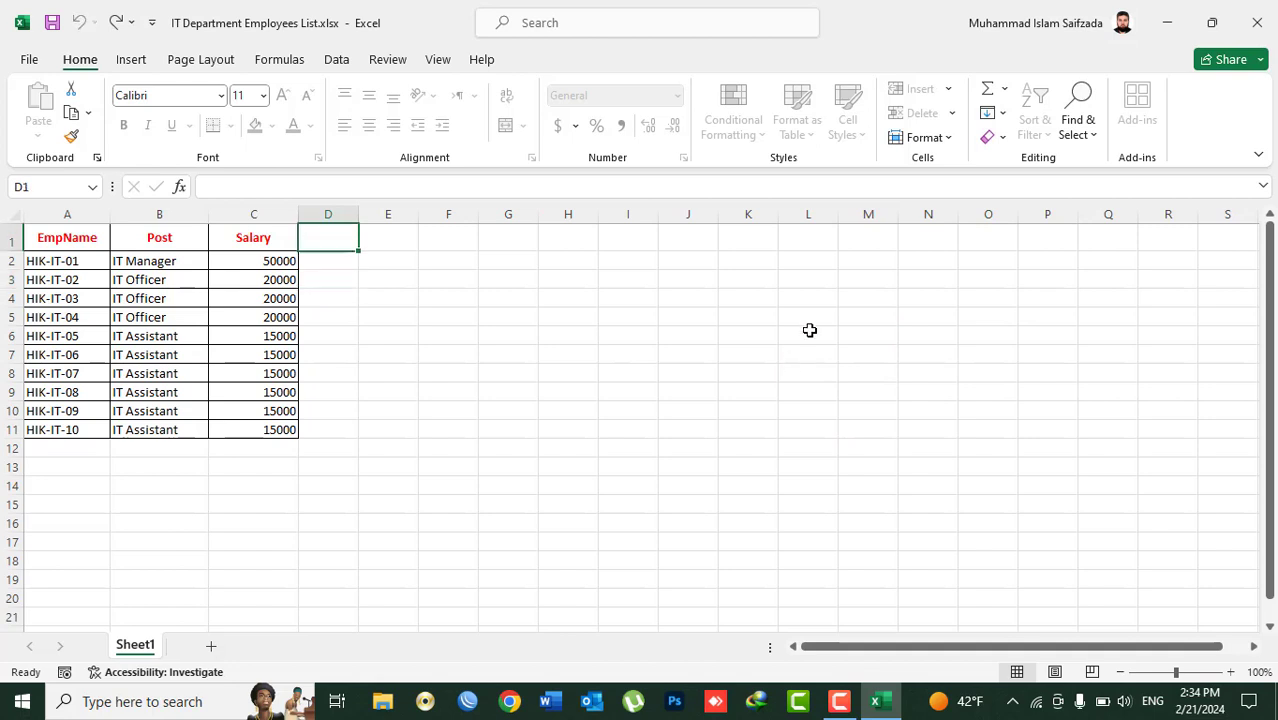
Step: Check the Format menu, then select the table A1:C11 and the empty cells J4:K15
{"action": "left_click", "coordinate": [922, 142]}
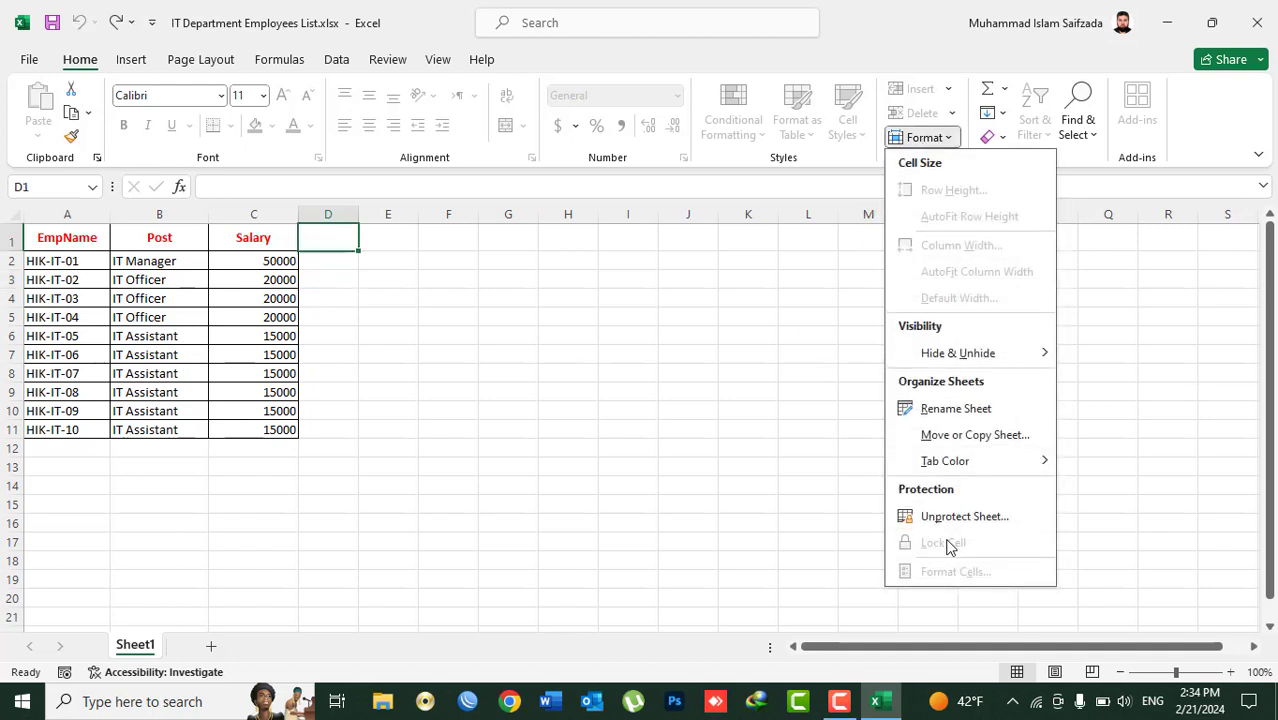
{"action": "left_click", "coordinate": [567, 405]}
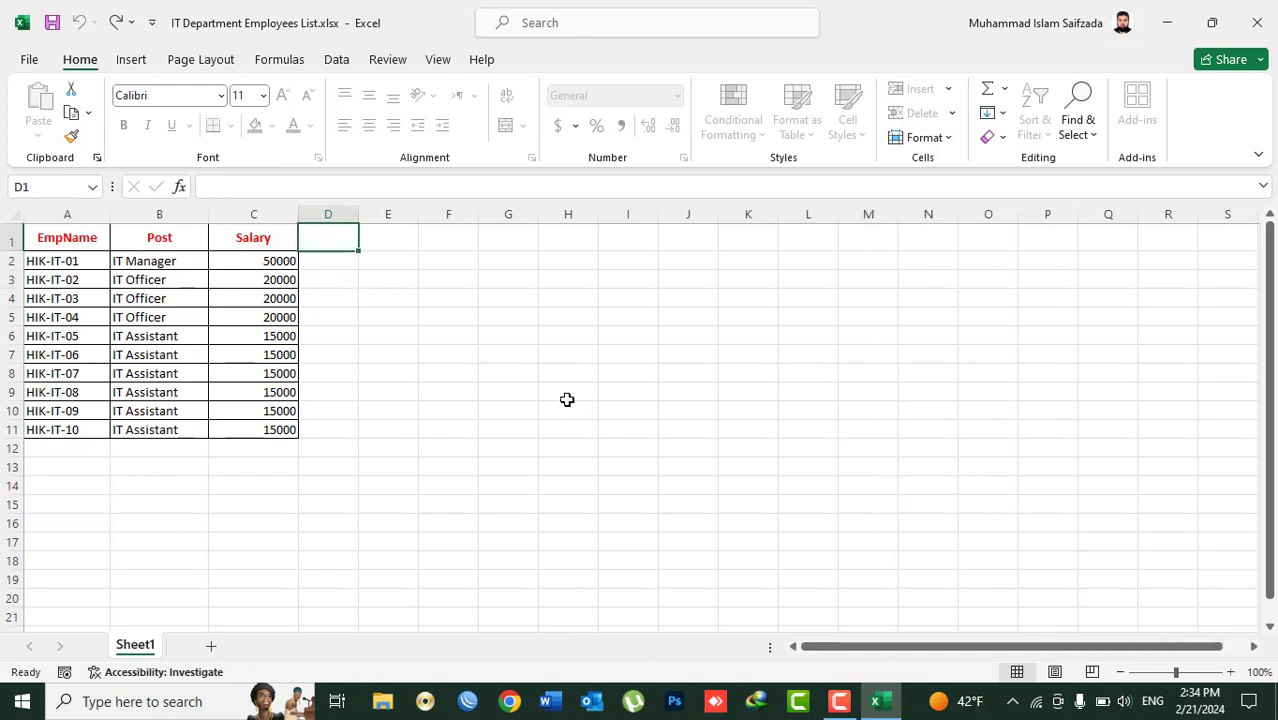
{"action": "left_click", "coordinate": [557, 292]}
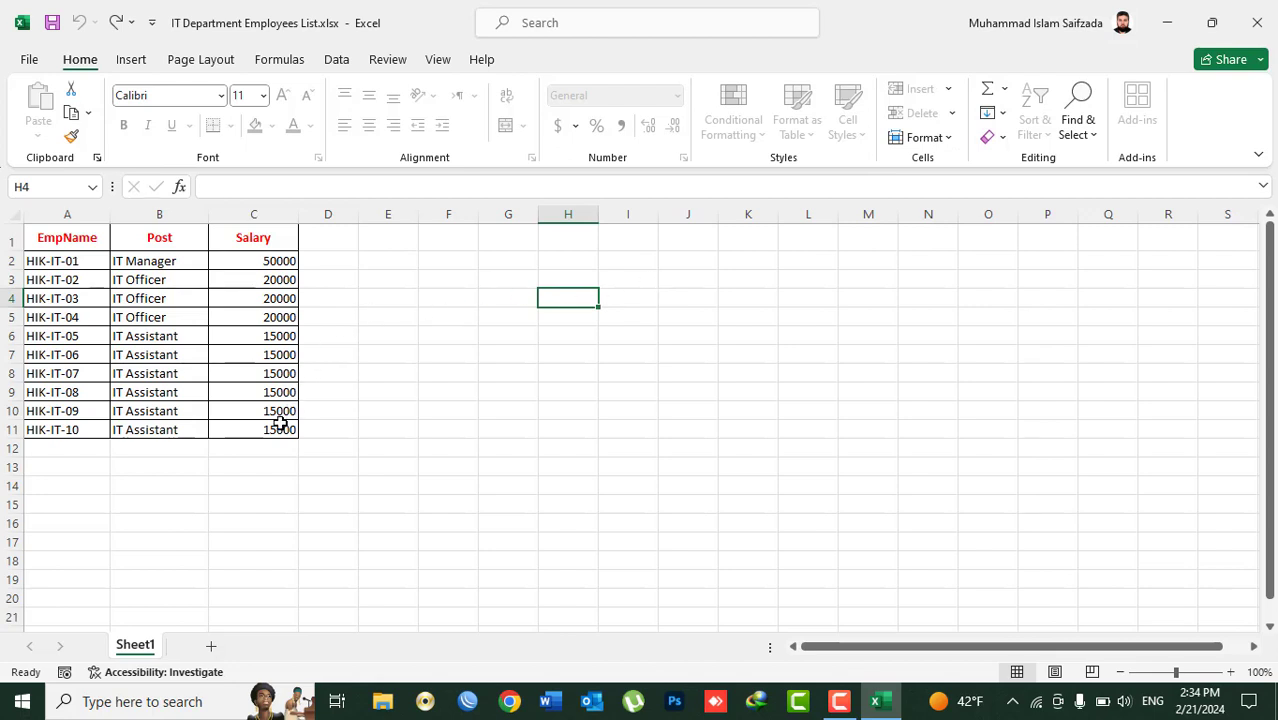
{"action": "left_click_drag", "start_coordinate": [279, 420], "coordinate": [62, 231]}
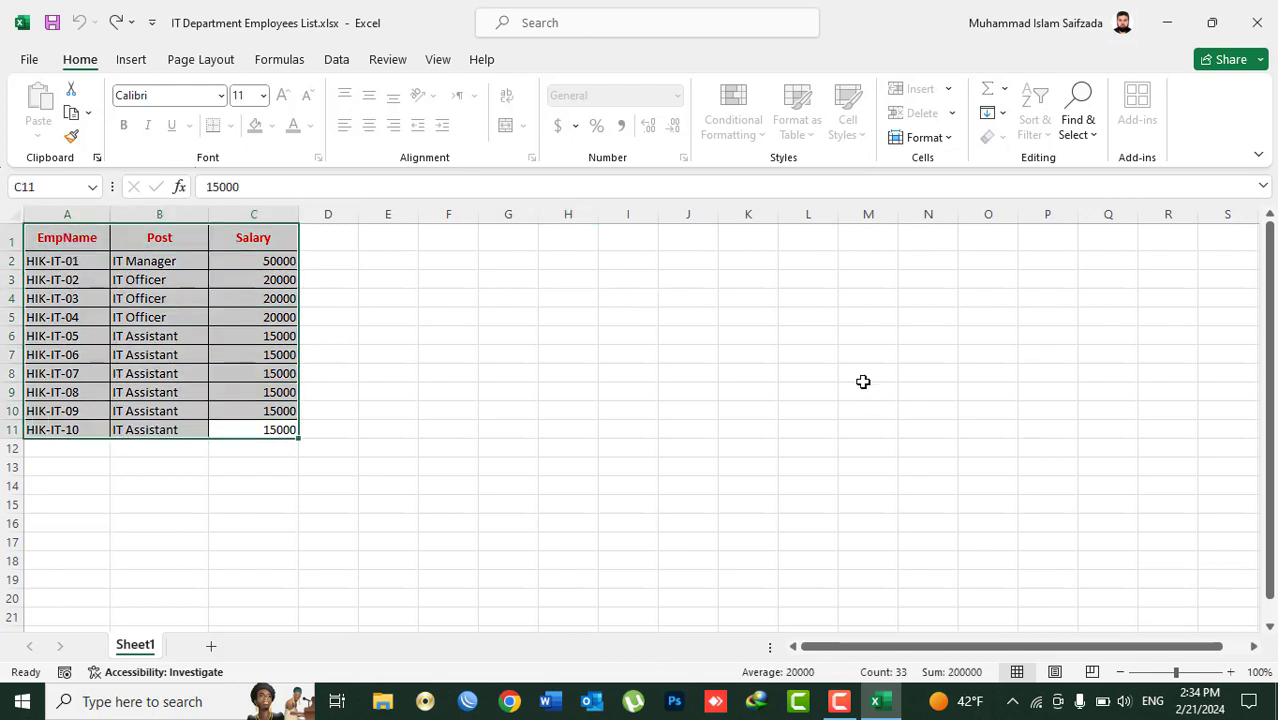
{"action": "left_click_drag", "start_coordinate": [688, 298], "coordinate": [822, 492]}
{"action": "left_click", "coordinate": [879, 449]}
Step: Review protection options with the whole sheet selected, then with A1:C11 selected
{"action": "key", "text": "ctrl+a"}
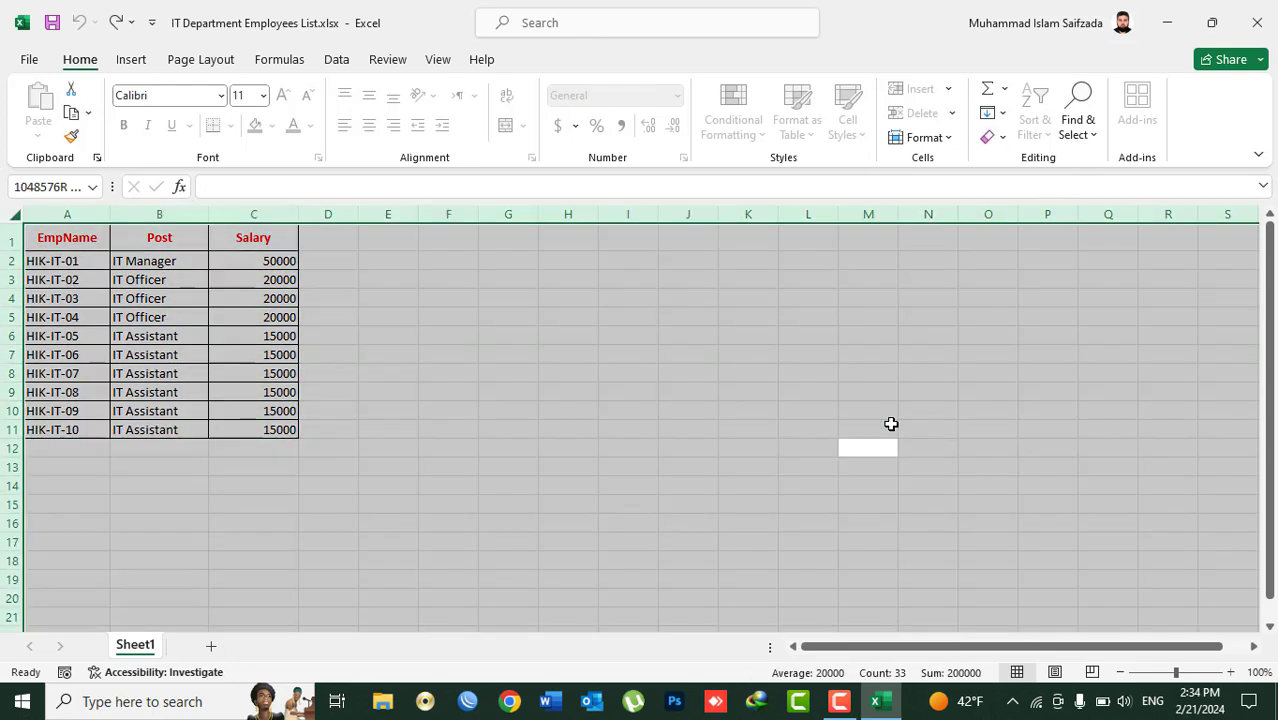
{"action": "left_click", "coordinate": [921, 139]}
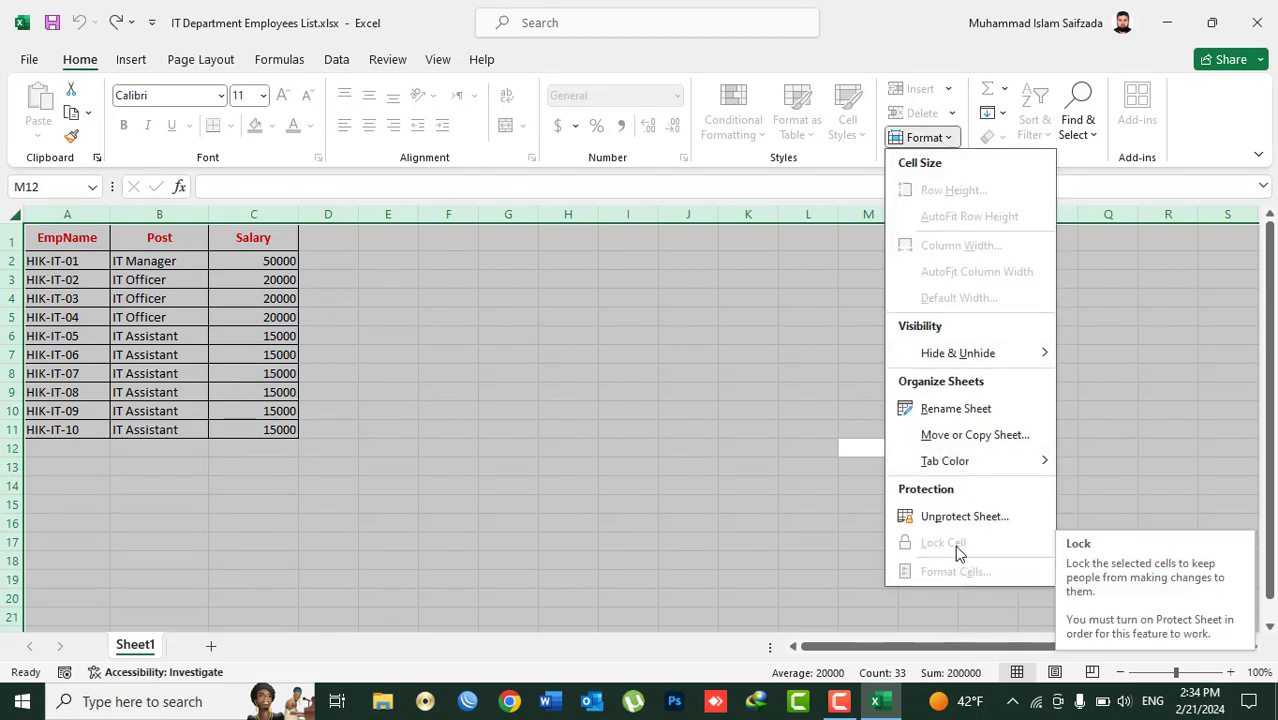
{"action": "left_click", "coordinate": [756, 514]}
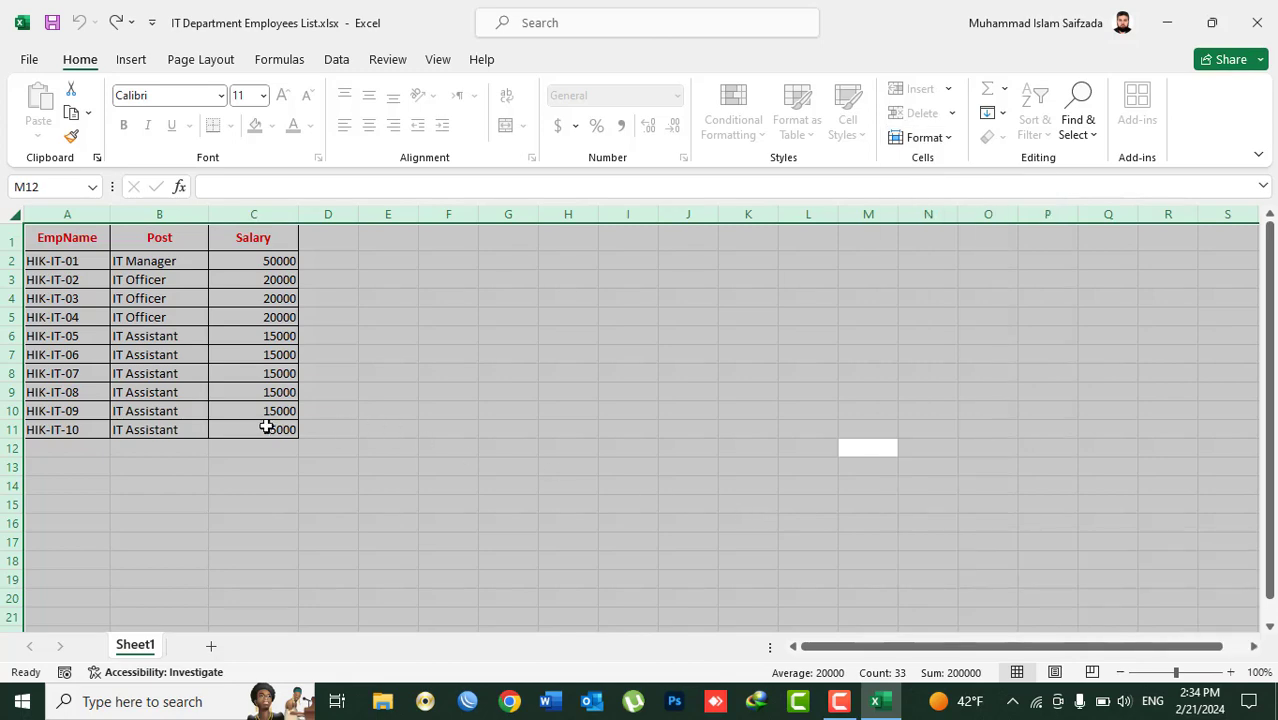
{"action": "left_click", "coordinate": [278, 431]}
{"action": "left_click_drag", "start_coordinate": [278, 431], "coordinate": [60, 245]}
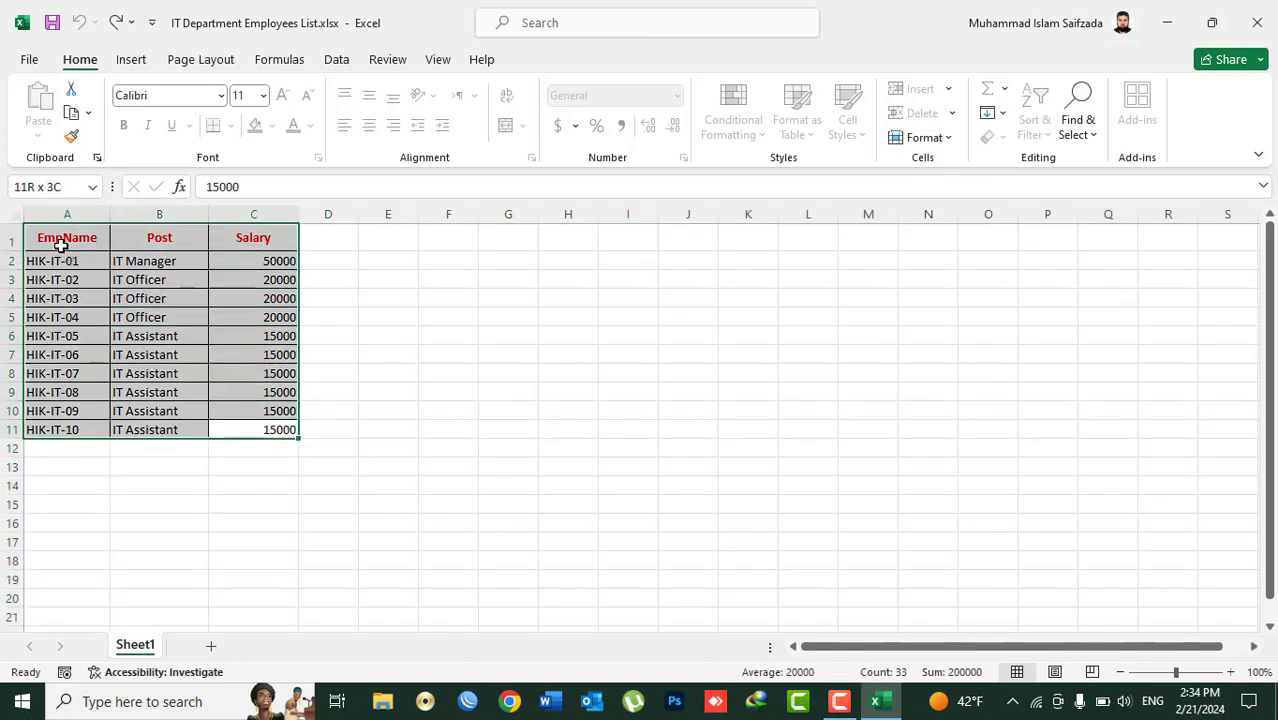
{"action": "left_click", "coordinate": [921, 148]}
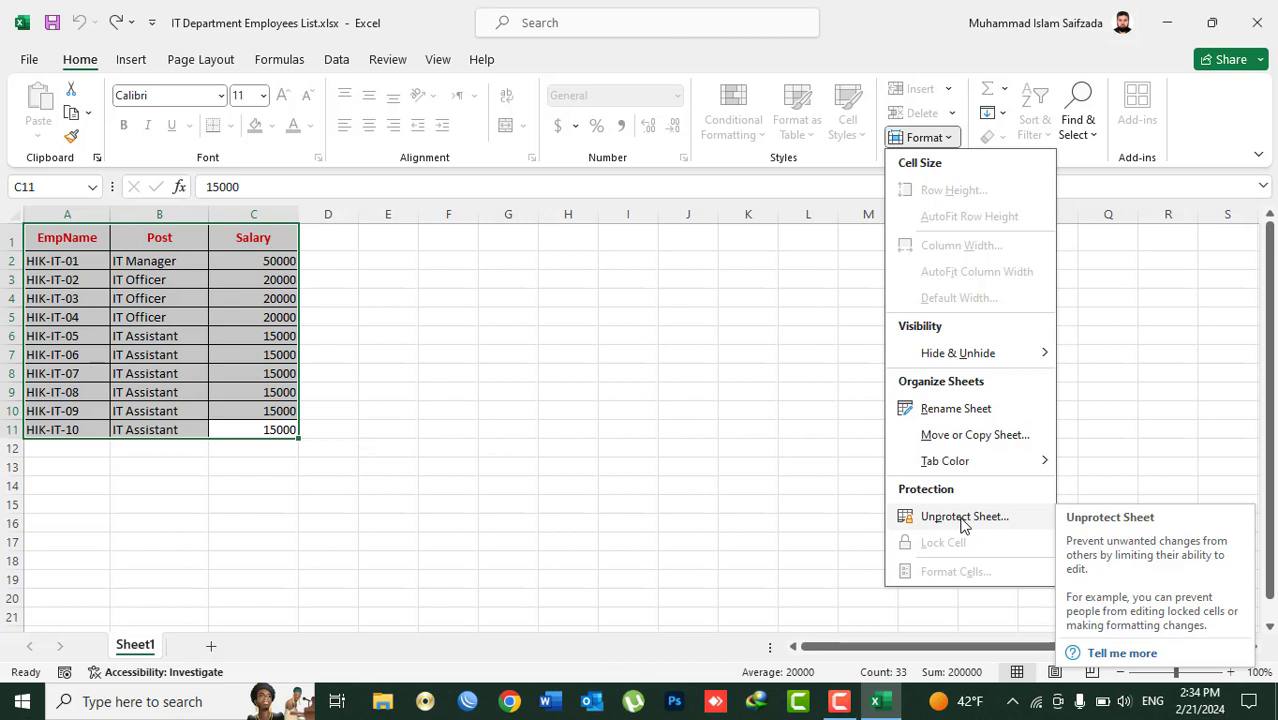
Step: Unprotect Sheet1 by entering the sheet's password
{"action": "left_click", "coordinate": [656, 290]}
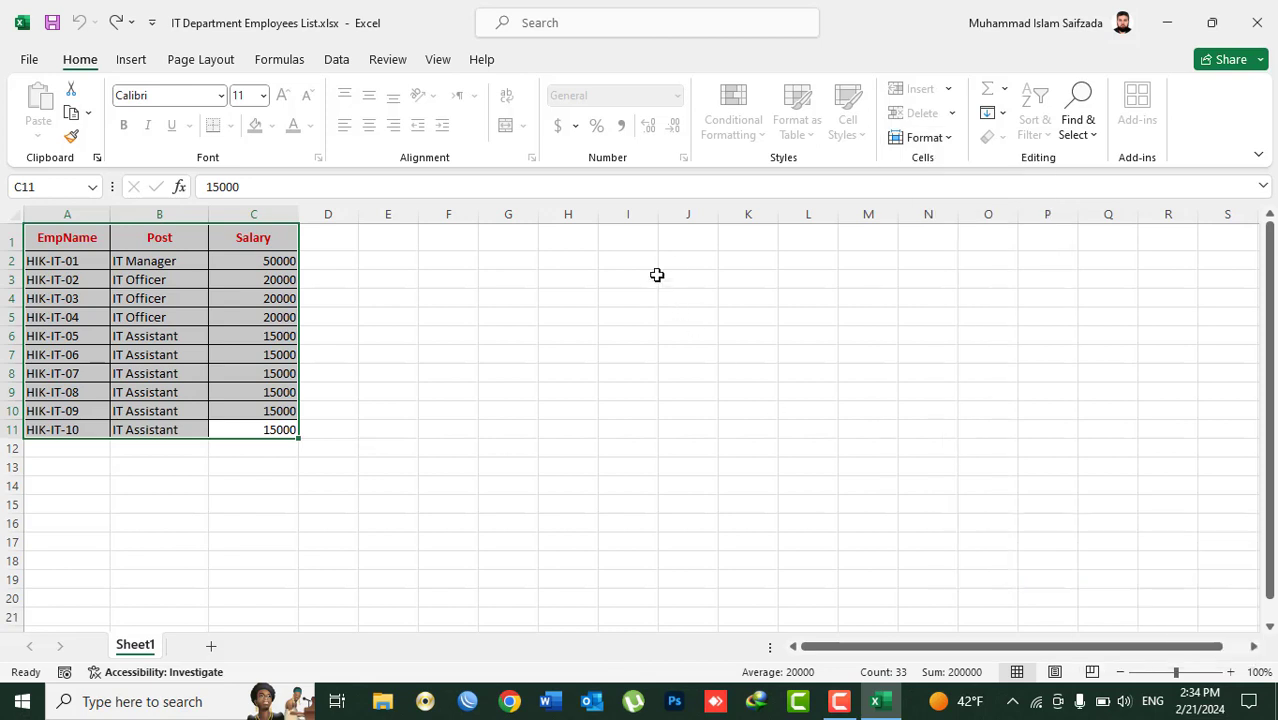
{"action": "left_click", "coordinate": [668, 262]}
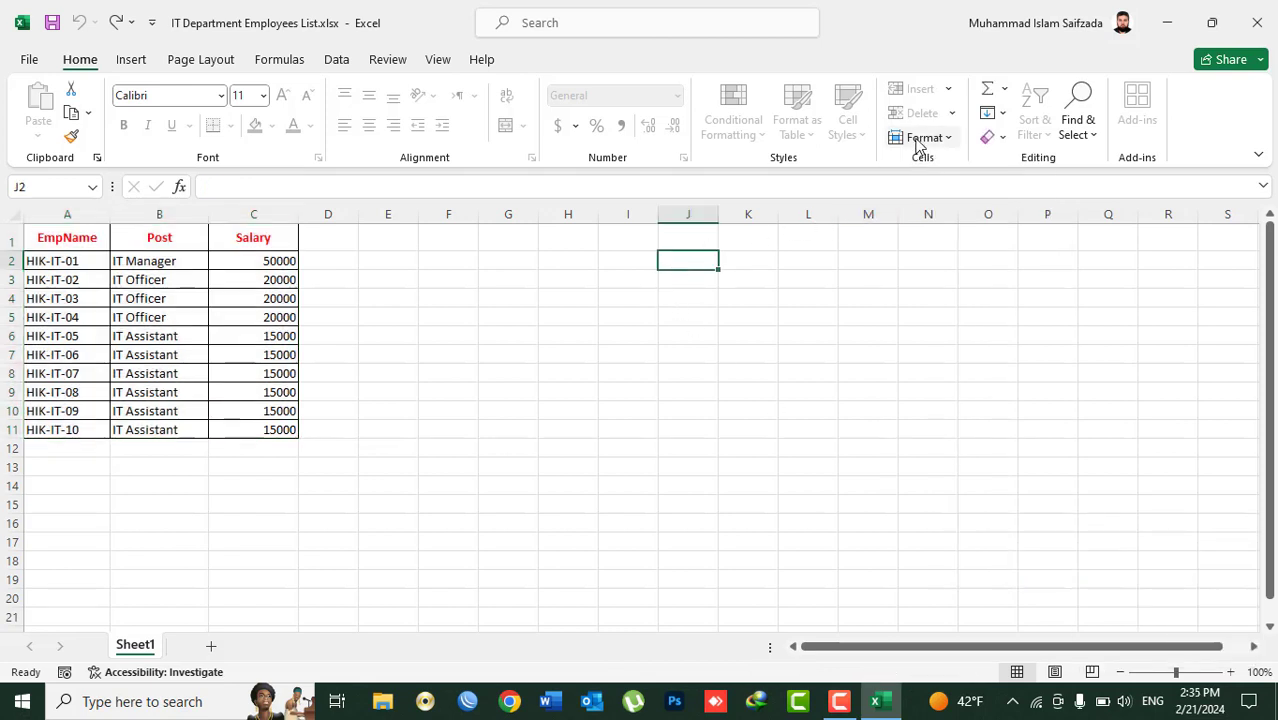
{"action": "left_click", "coordinate": [866, 296]}
{"action": "left_click", "coordinate": [933, 137]}
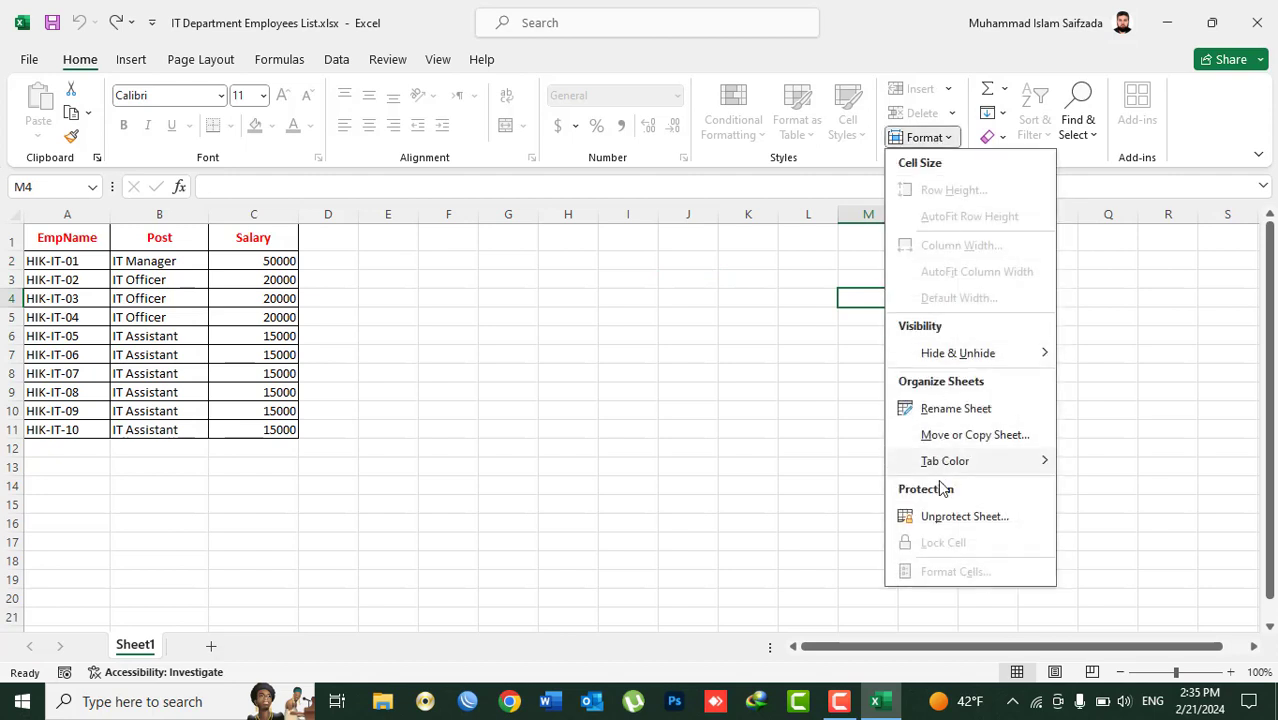
{"action": "left_click", "coordinate": [946, 518]}
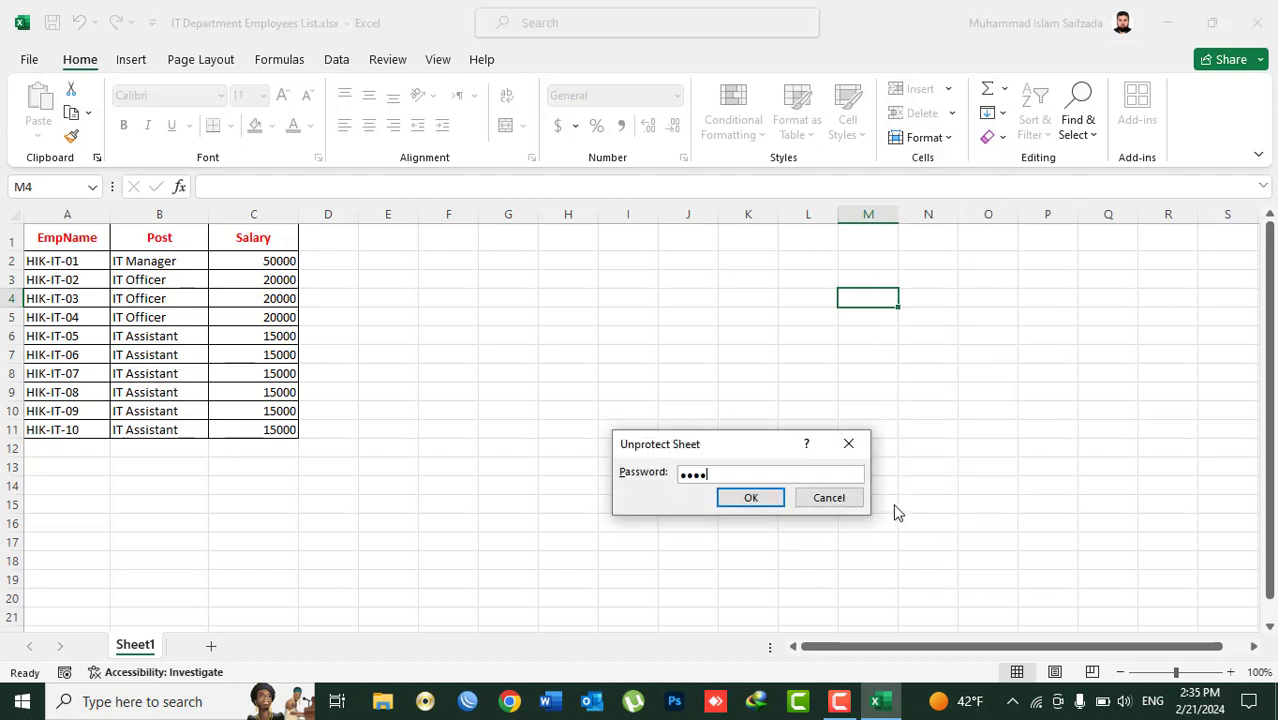
{"action": "left_click", "coordinate": [768, 498]}
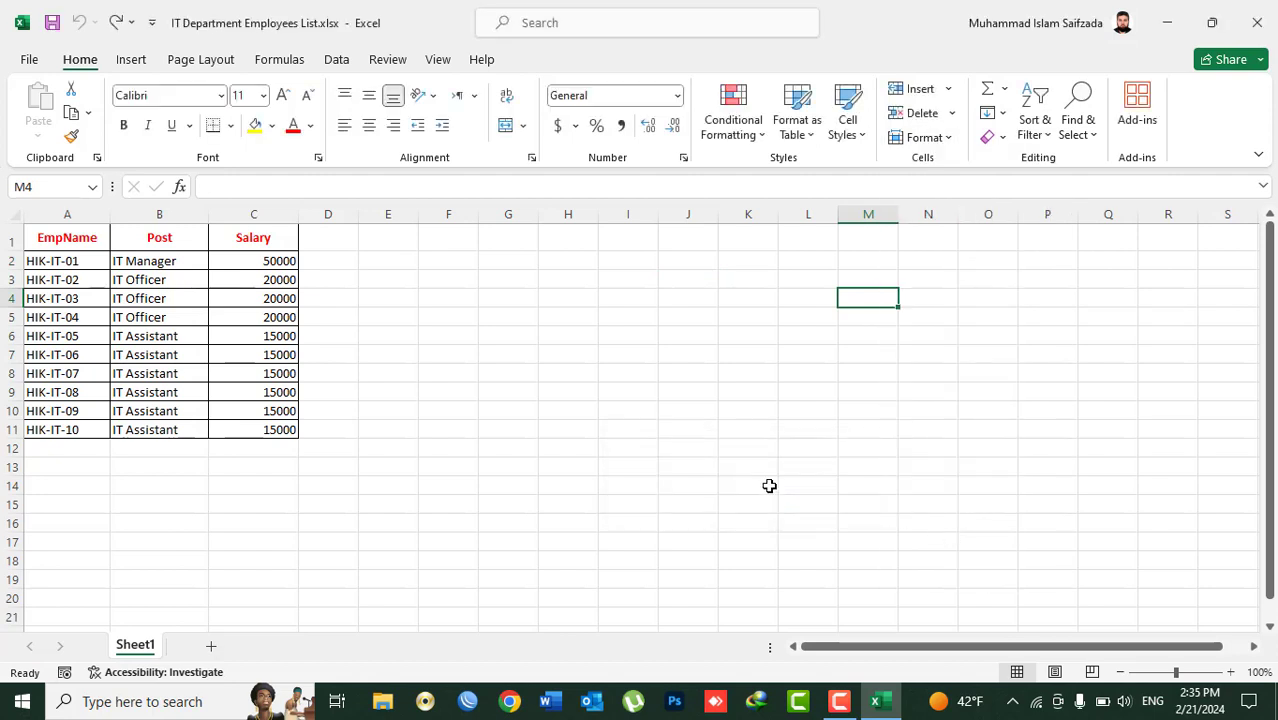
Step: Test editing with entries 'dfgdfg' in K6 and 'fgd' in B5, then cancel and undo them
{"action": "left_click", "coordinate": [590, 318]}
{"action": "left_click", "coordinate": [722, 336]}
{"action": "type", "text": "dfgdfg"}
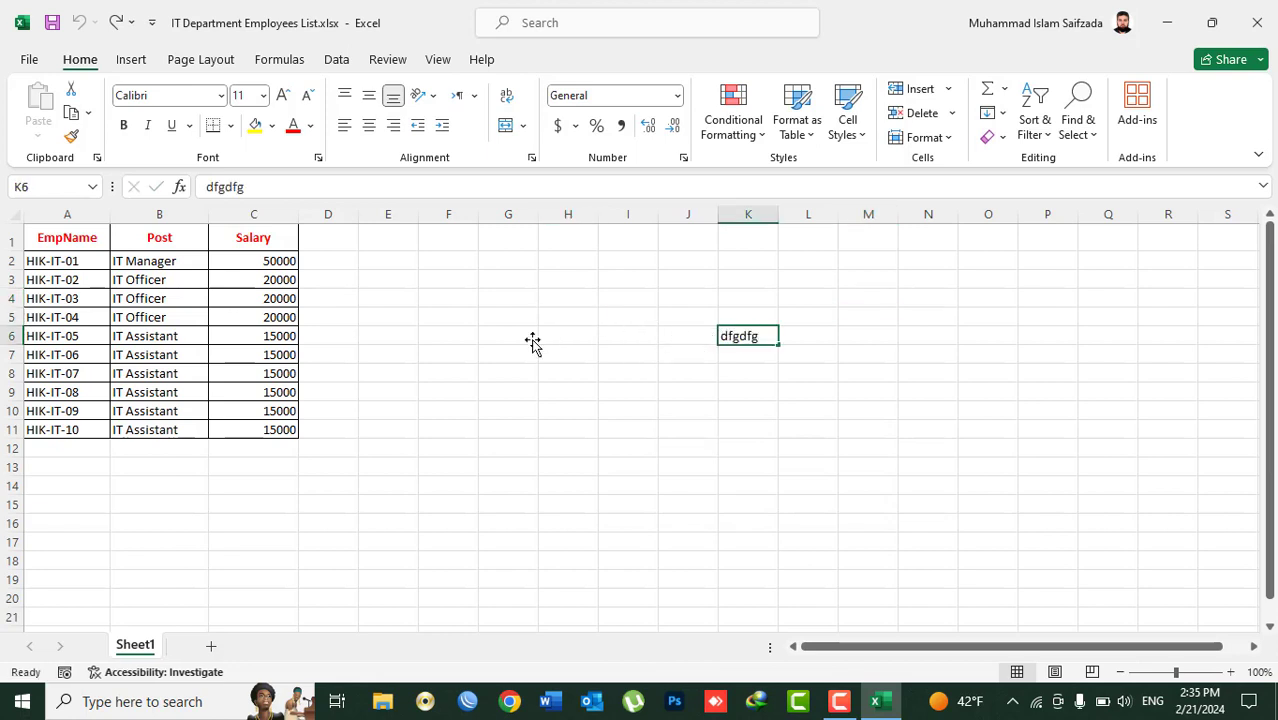
{"action": "left_click", "coordinate": [191, 317]}
{"action": "type", "text": "fgd"}
{"action": "key", "text": "Escape"}
{"action": "key", "text": "ctrl+z"}
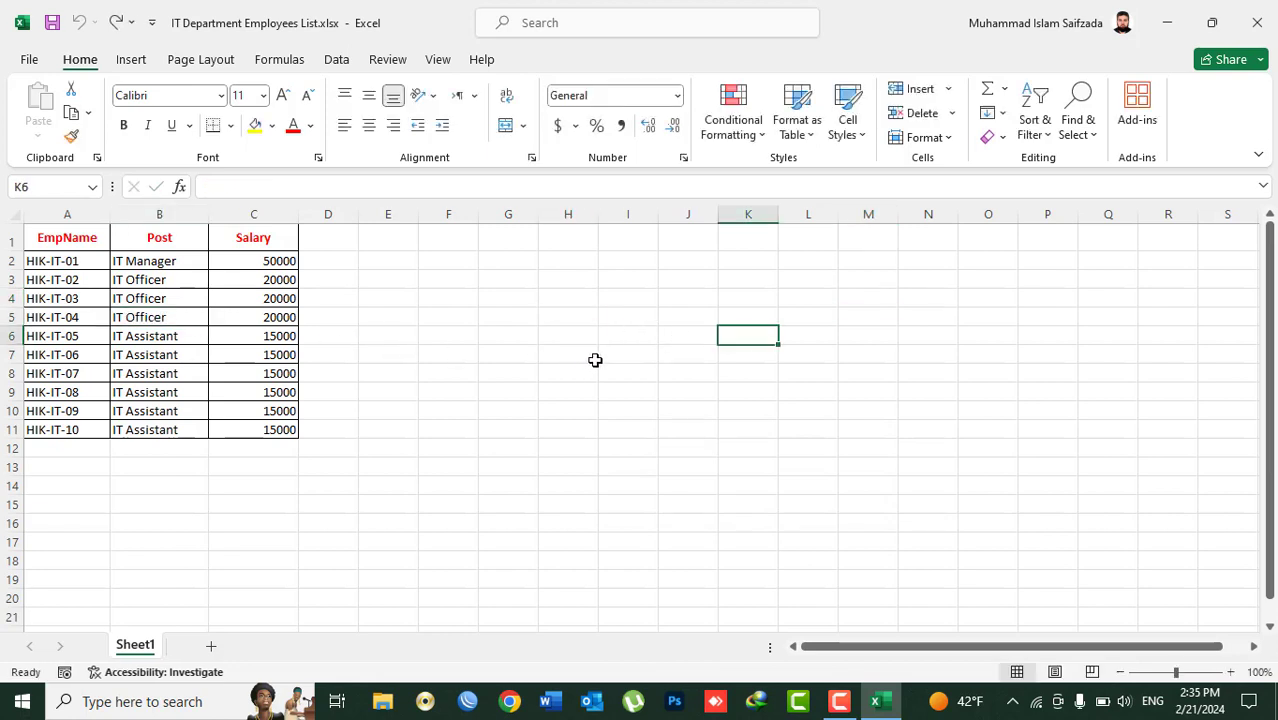
{"action": "left_click", "coordinate": [742, 295]}
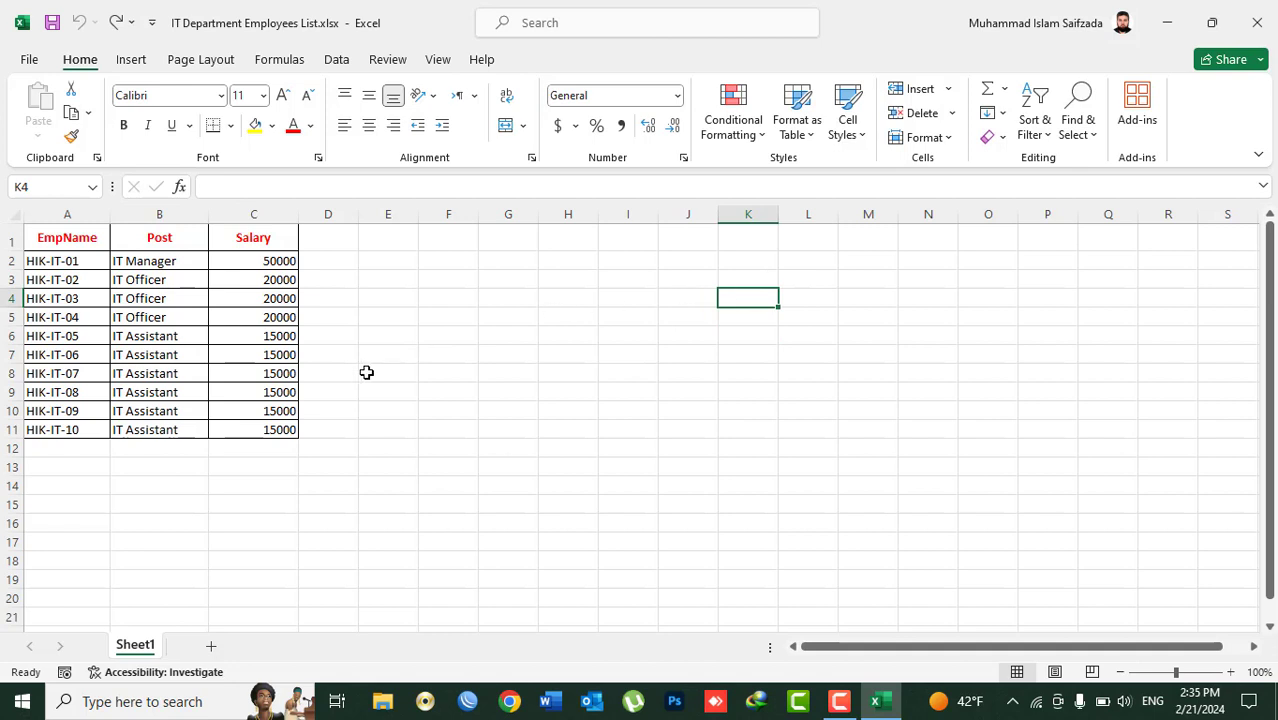
Step: Select the employee table A1:C11, then view the Format menu's protection options from cell I3
{"action": "left_click_drag", "start_coordinate": [238, 237], "coordinate": [96, 430]}
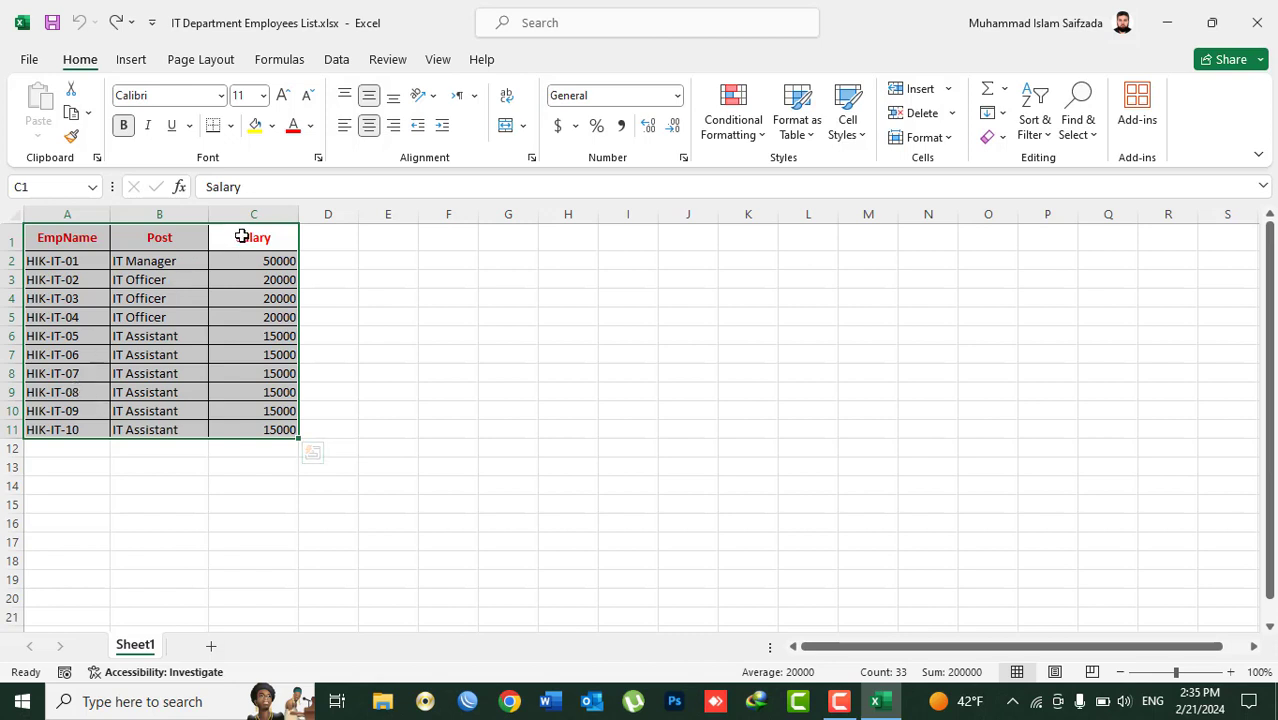
{"action": "mouse_move", "coordinate": [242, 237]}
{"action": "left_mouse_down"}
{"action": "mouse_move", "coordinate": [226, 354]}
{"action": "mouse_move", "coordinate": [77, 426]}
{"action": "left_mouse_up"}
{"action": "left_click", "coordinate": [925, 137]}
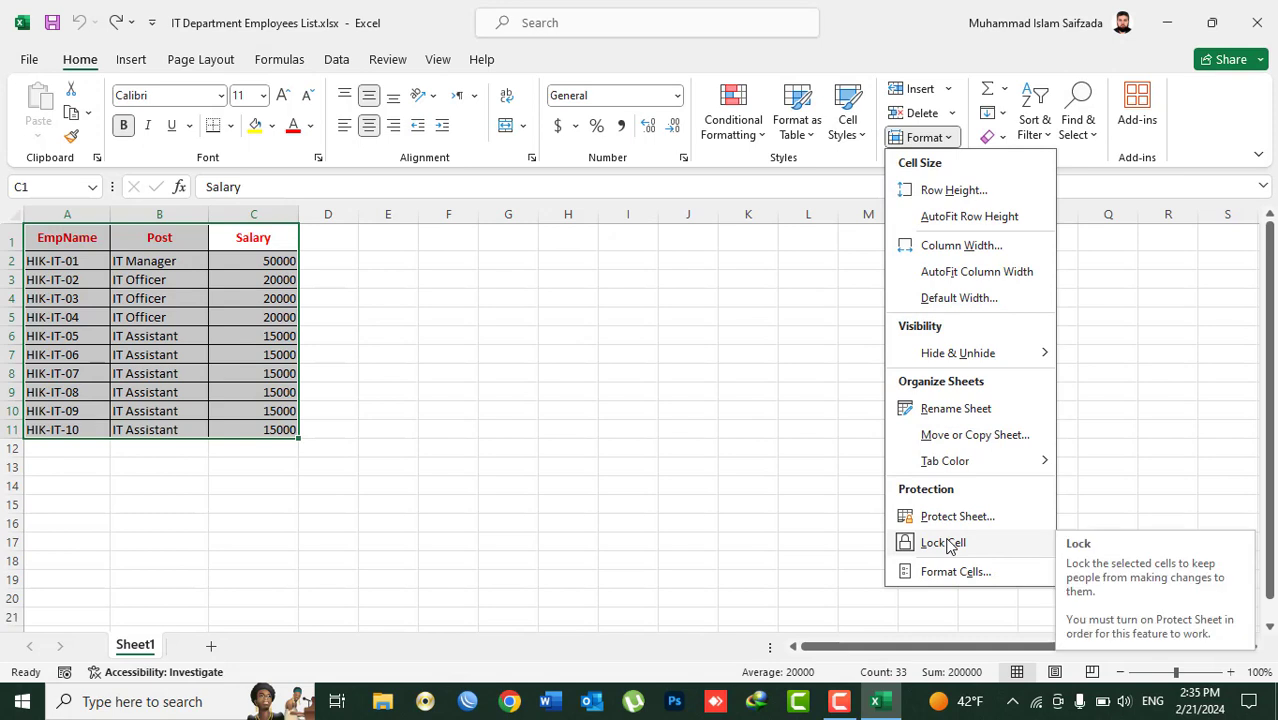
{"action": "left_click", "coordinate": [635, 326]}
{"action": "left_click", "coordinate": [648, 278]}
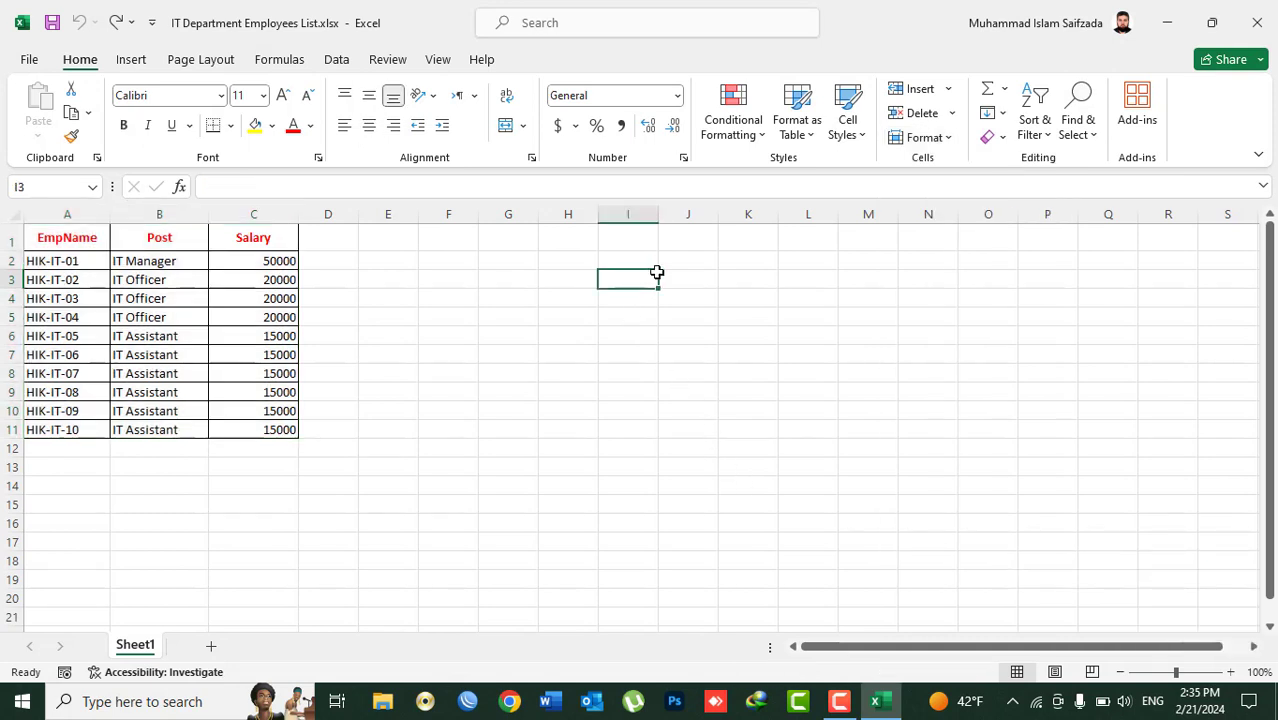
{"action": "left_click", "coordinate": [928, 138]}
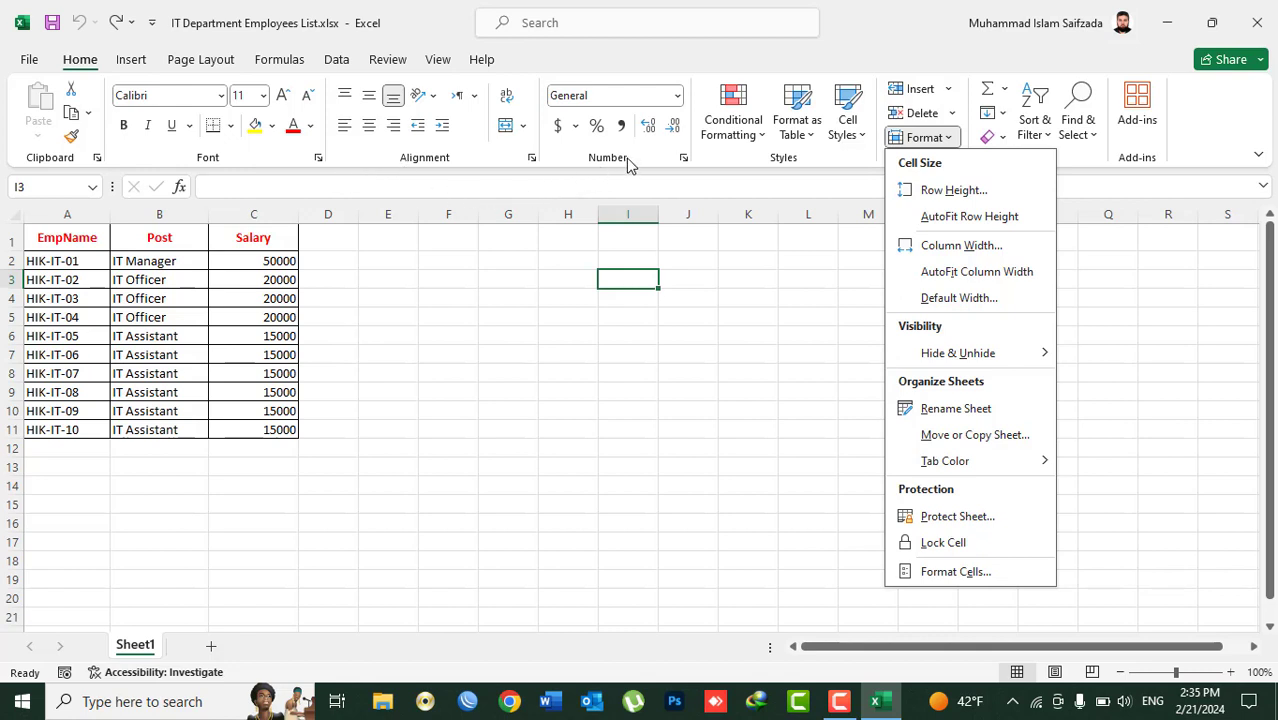
Step: Review the Protection, Fill, Border and Font tabs of Format Cells, then close the dialog
{"action": "left_click", "coordinate": [940, 574]}
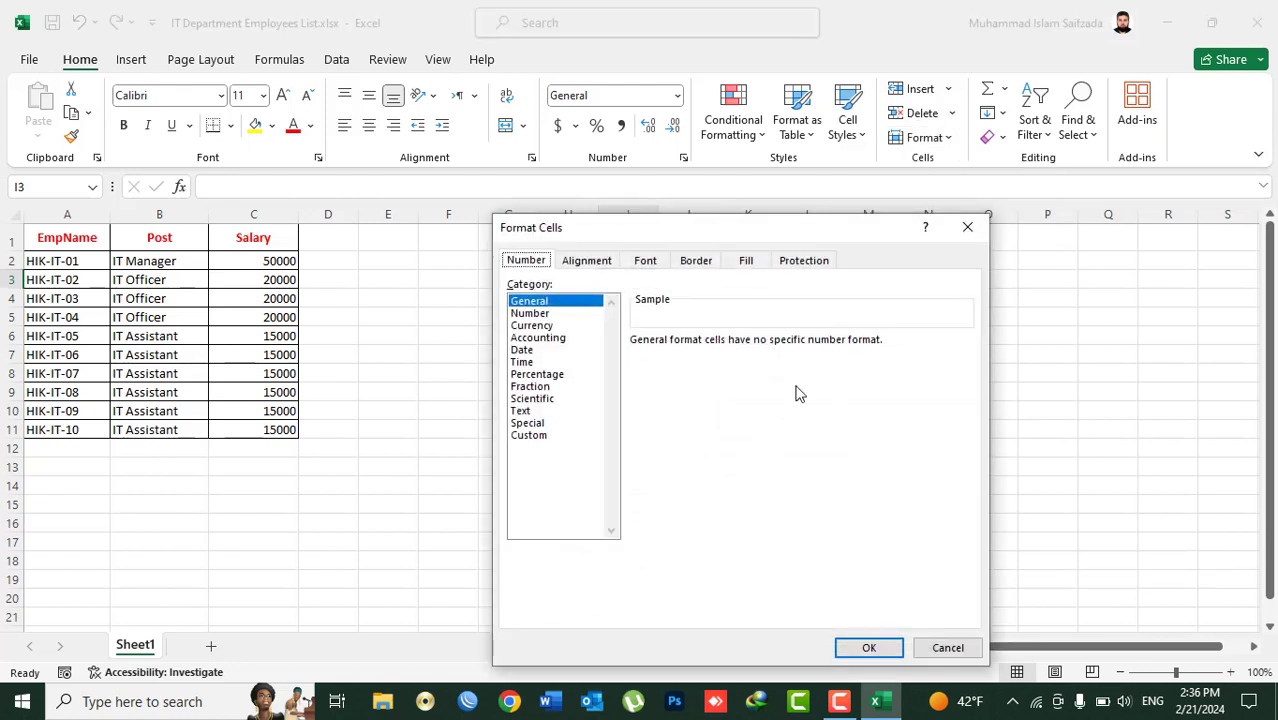
{"action": "left_click", "coordinate": [803, 261]}
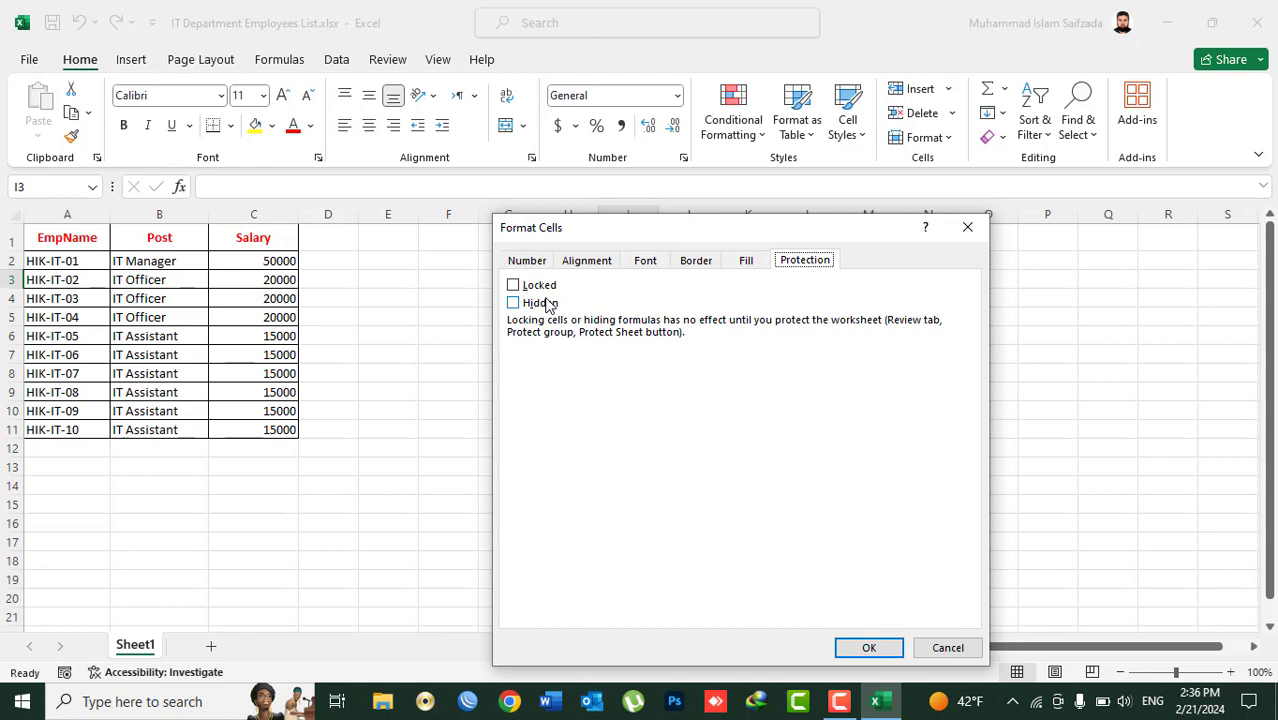
{"action": "left_click", "coordinate": [745, 261]}
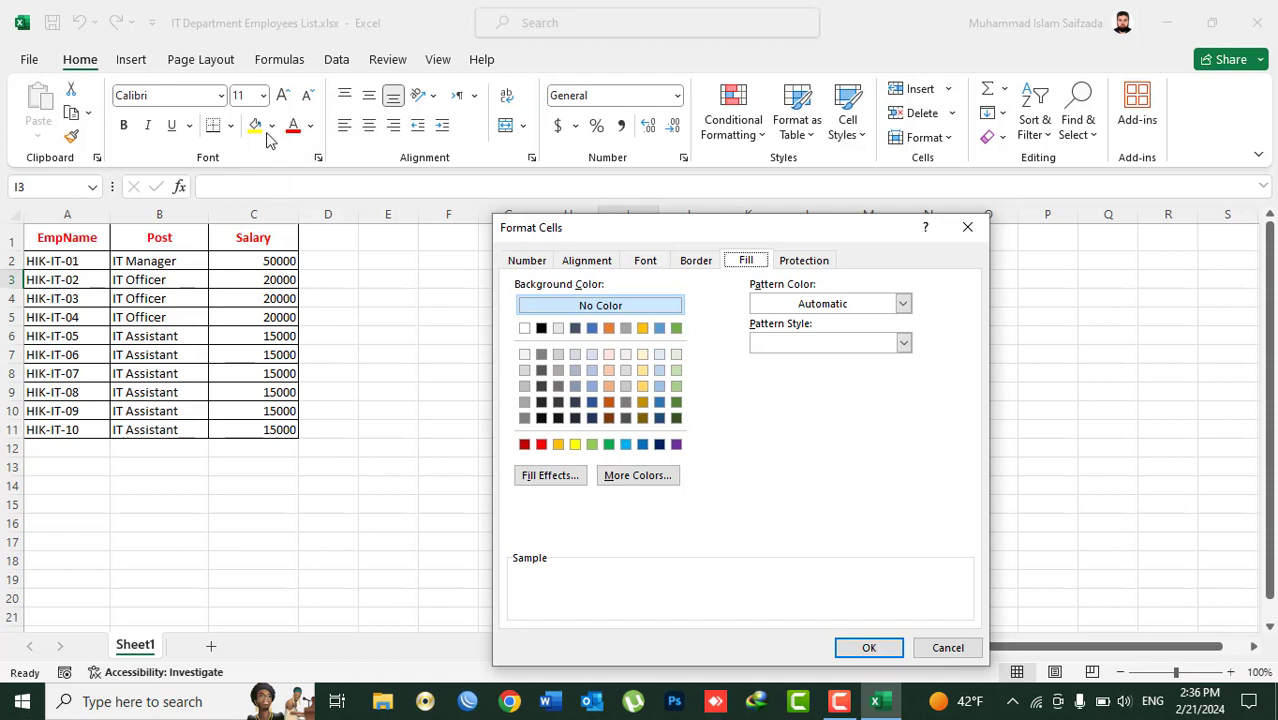
{"action": "left_click", "coordinate": [698, 262]}
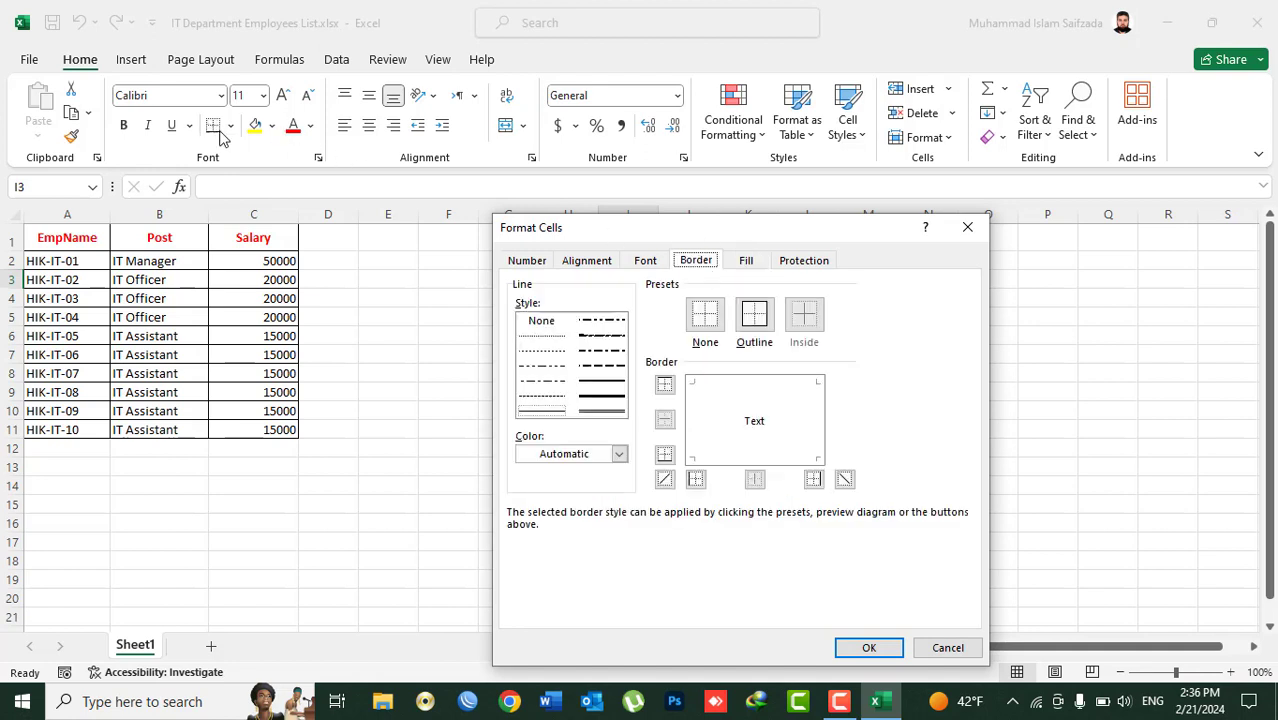
{"action": "left_click", "coordinate": [643, 262]}
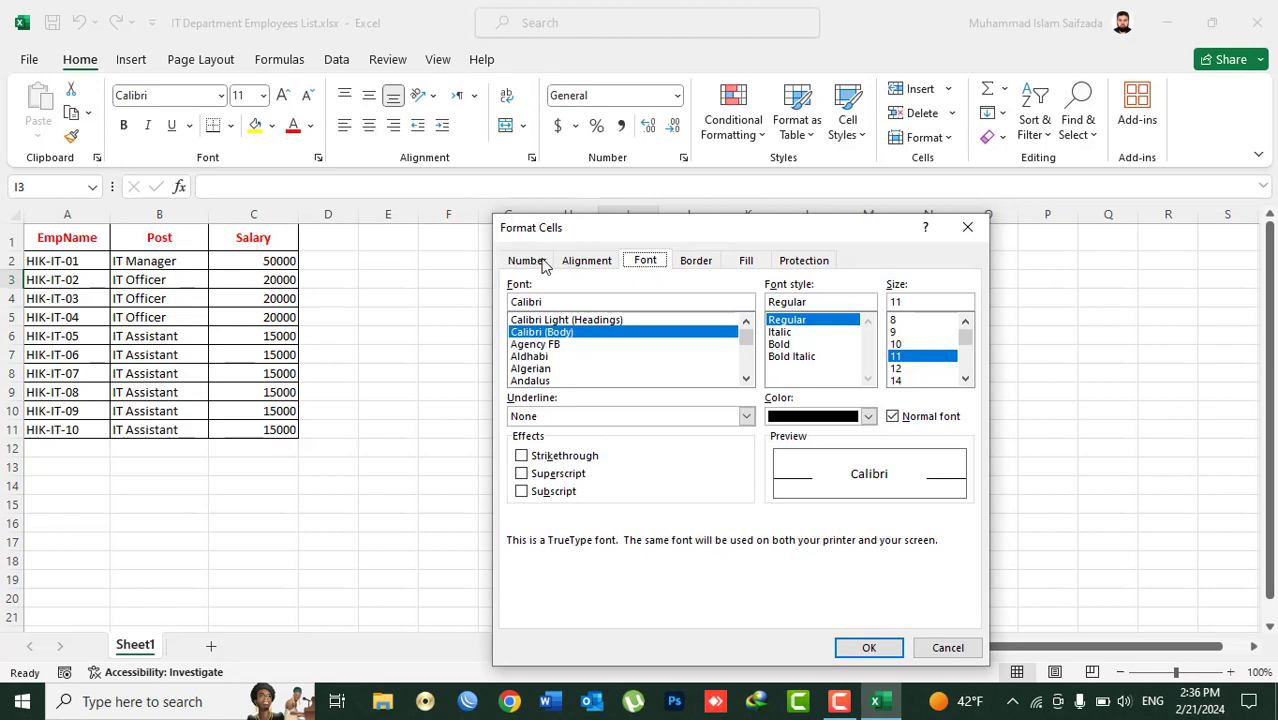
{"action": "left_click", "coordinate": [968, 229]}
Step: Minimize Excel to the desktop and bring up the desktop context menu
{"action": "left_click", "coordinate": [914, 140]}
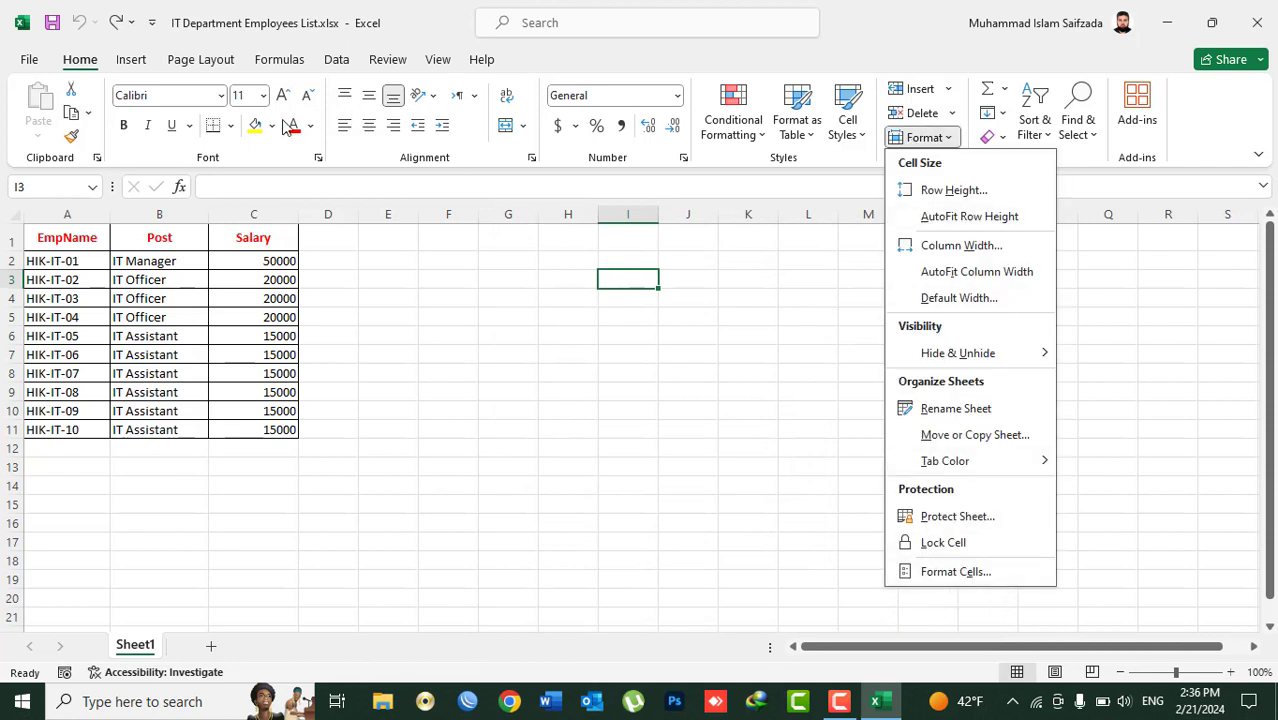
{"action": "left_click", "coordinate": [557, 344]}
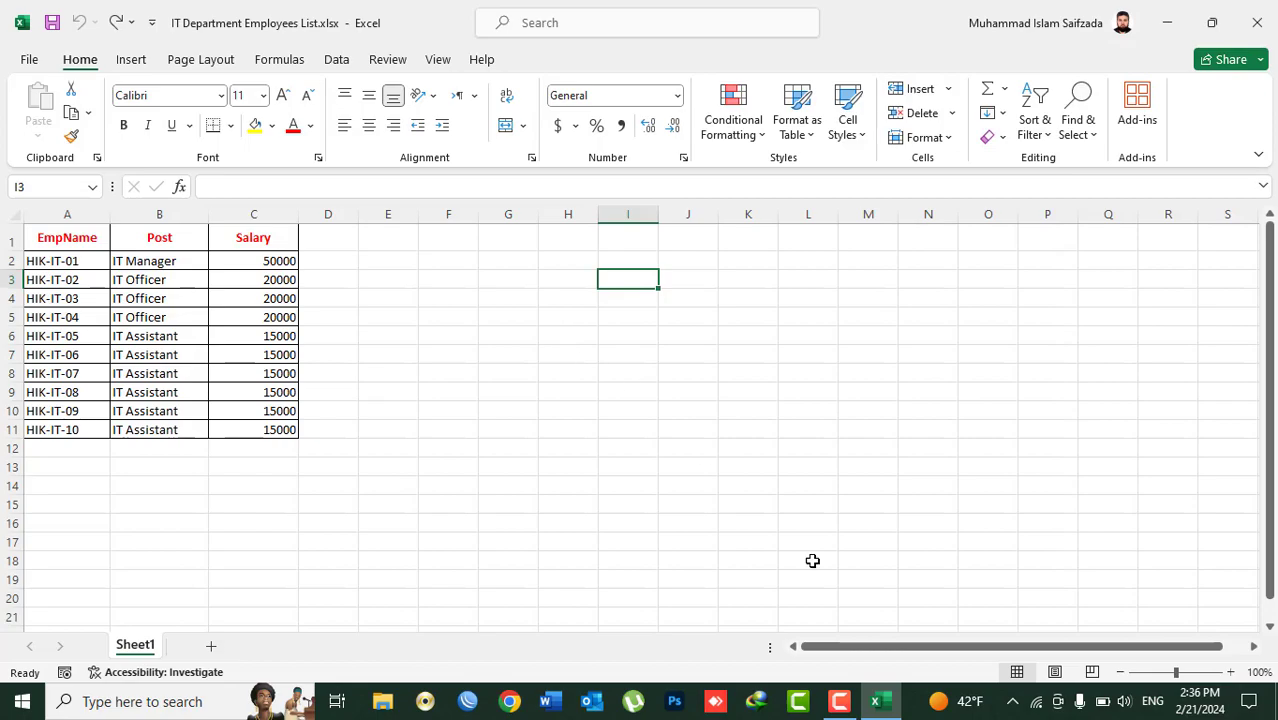
{"action": "left_click", "coordinate": [876, 701]}
{"action": "right_click", "coordinate": [751, 319]}
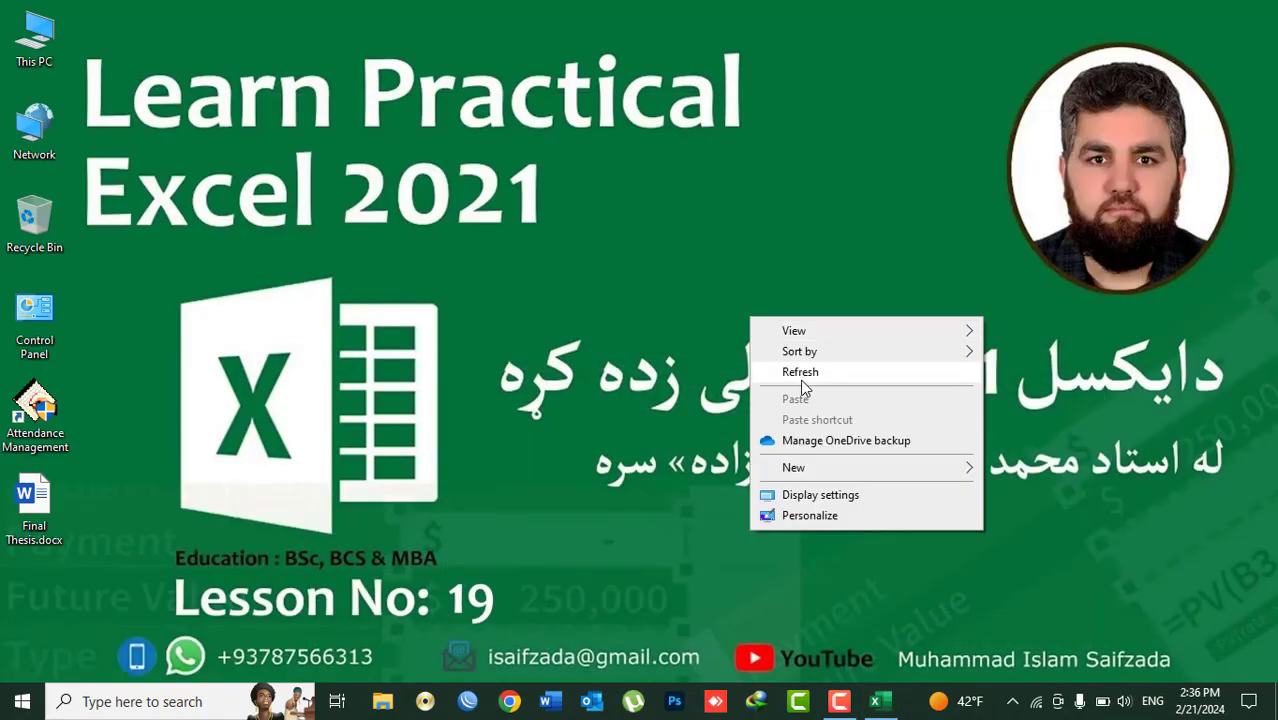